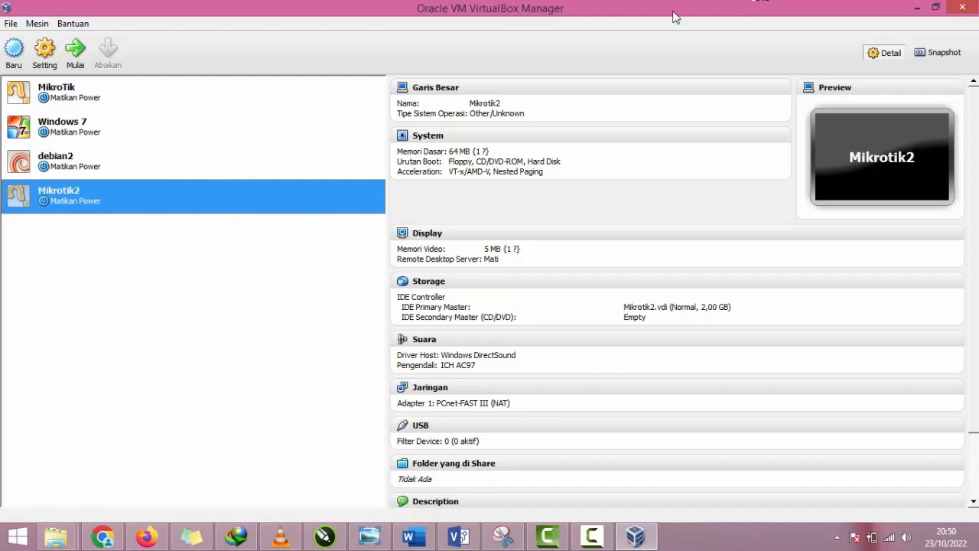
{"action": "left_click_drag", "start_coordinate": [670, 3], "coordinate": [543, 59]}
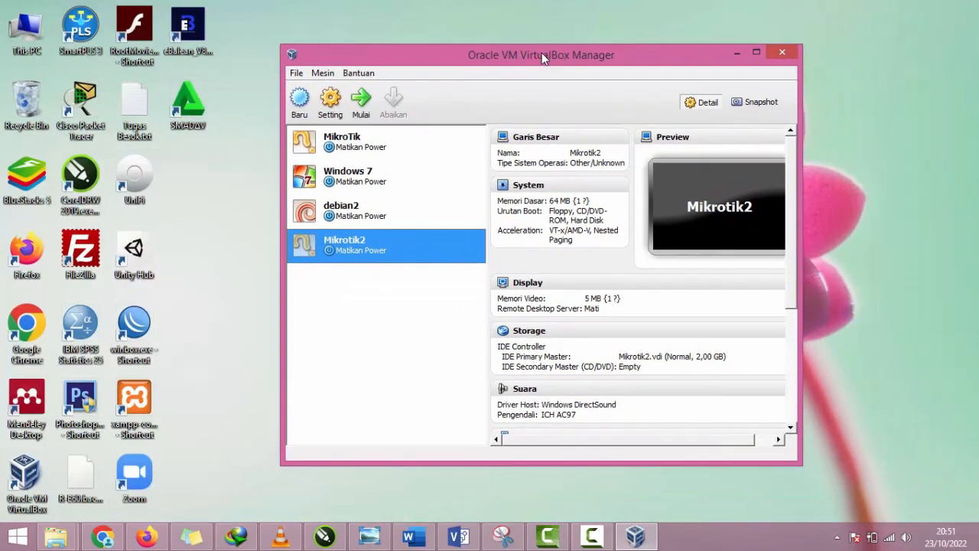
{"action": "double_click", "coordinate": [541, 57]}
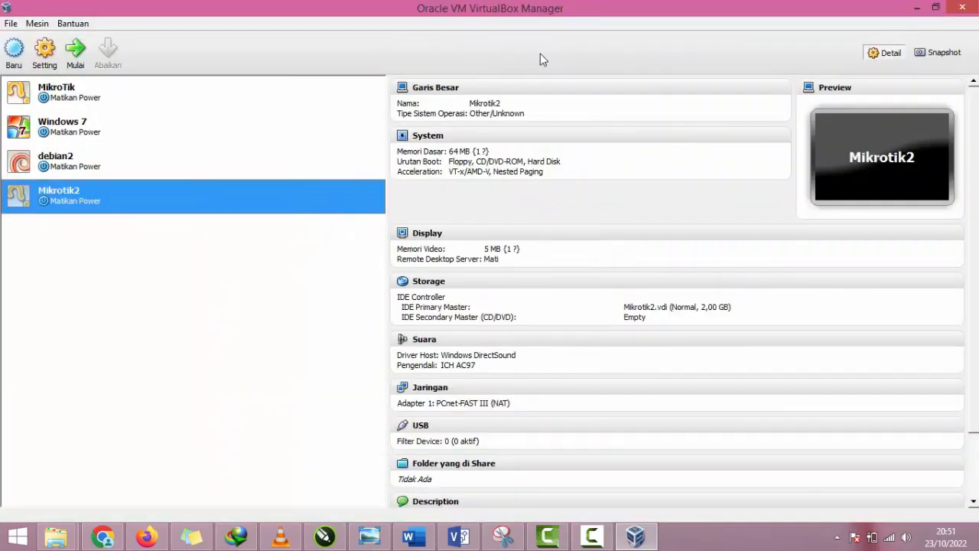
Step: Switch to File Explorer and check the Mikrotik-5.20_Full_Level 6.iso file in its folder, and return to VirtualBox
{"action": "left_click", "coordinate": [56, 536]}
{"action": "left_click", "coordinate": [219, 461]}
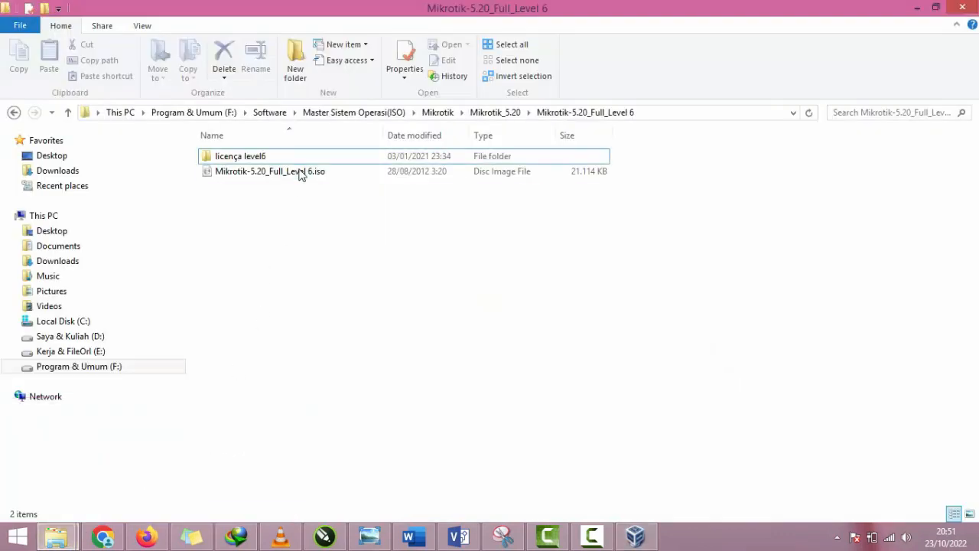
{"action": "left_click", "coordinate": [299, 173]}
{"action": "left_click", "coordinate": [327, 234]}
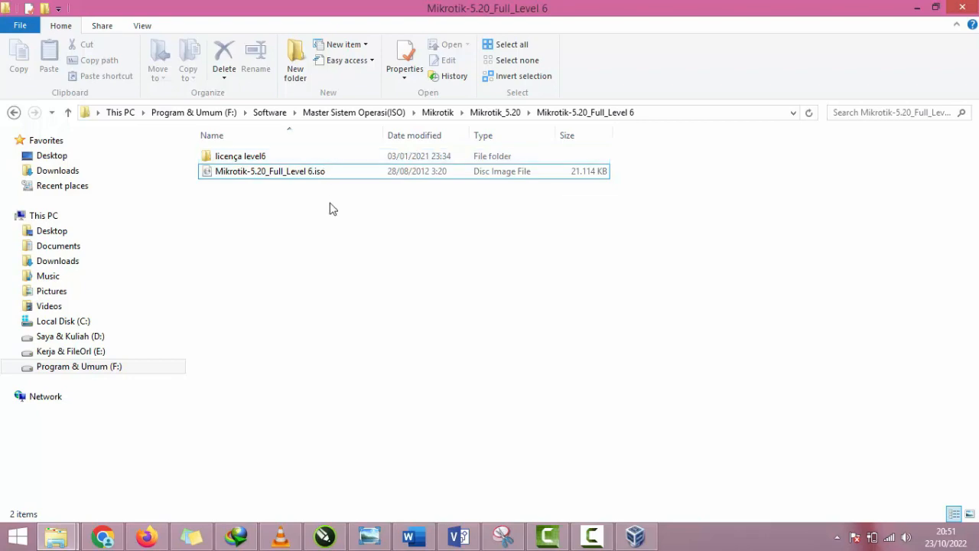
{"action": "left_click", "coordinate": [914, 7]}
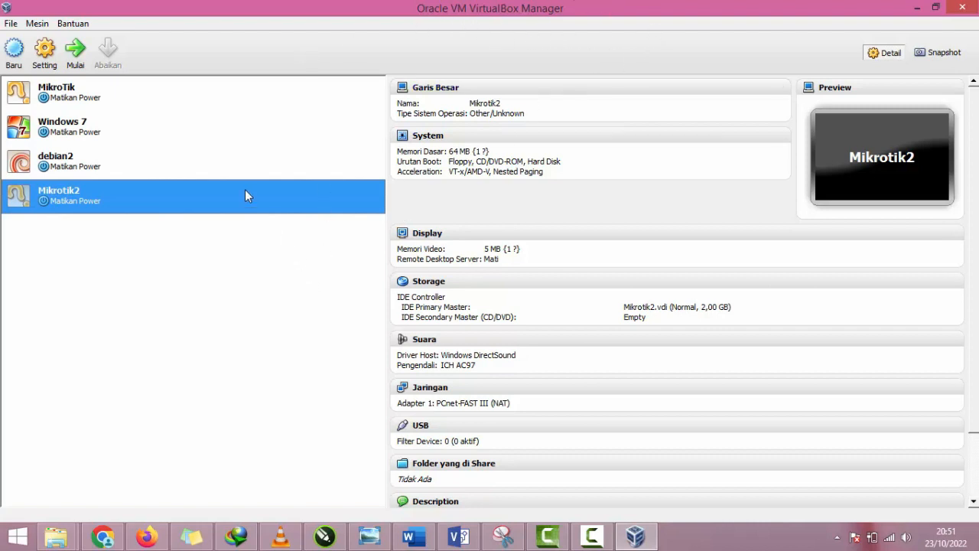
Step: Review the details of the existing Windows 7 and MikroTik virtual machines
{"action": "left_click", "coordinate": [220, 137]}
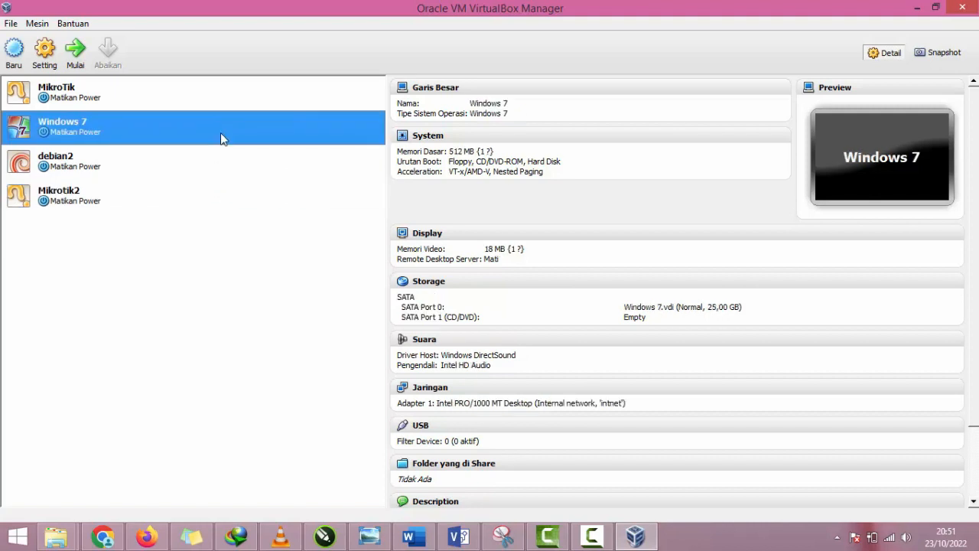
{"action": "left_click", "coordinate": [237, 106]}
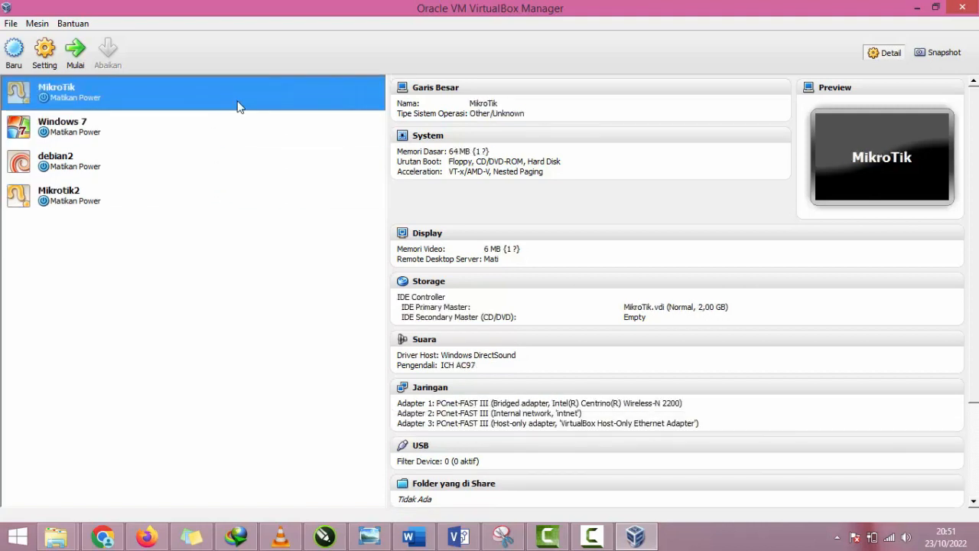
{"action": "left_click", "coordinate": [234, 142]}
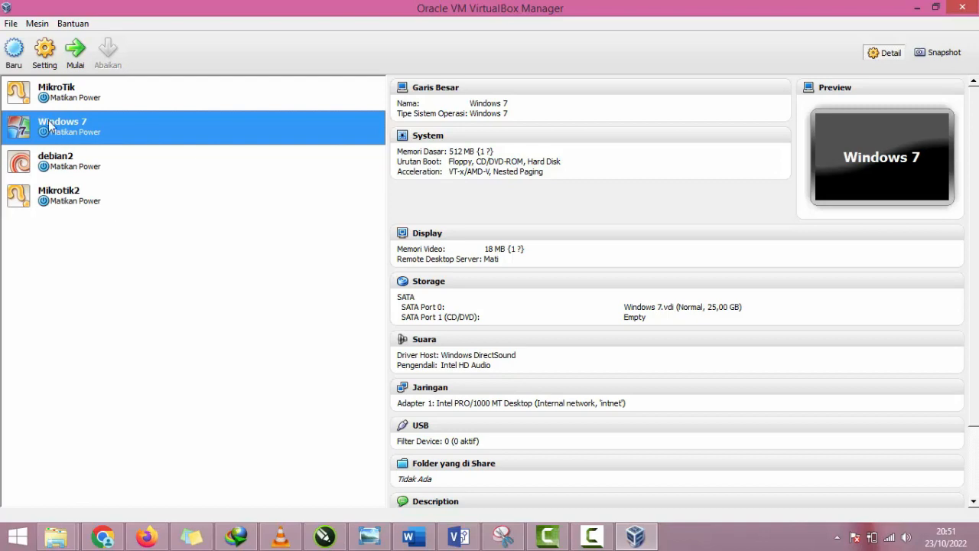
Step: Start a new virtual machine named R-Mikrotik with OS type Other/Unknown and 256 MB of base memory
{"action": "left_click", "coordinate": [24, 50]}
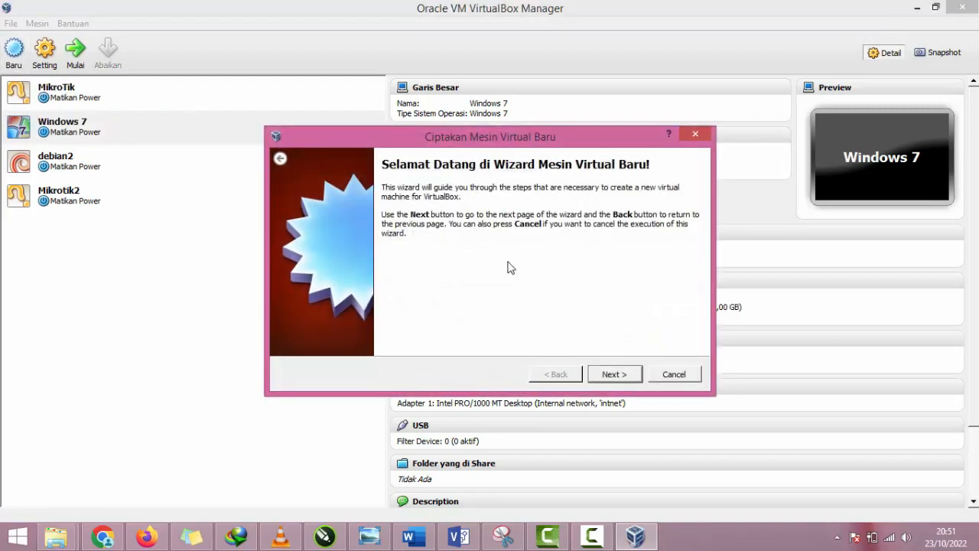
{"action": "left_click", "coordinate": [629, 373]}
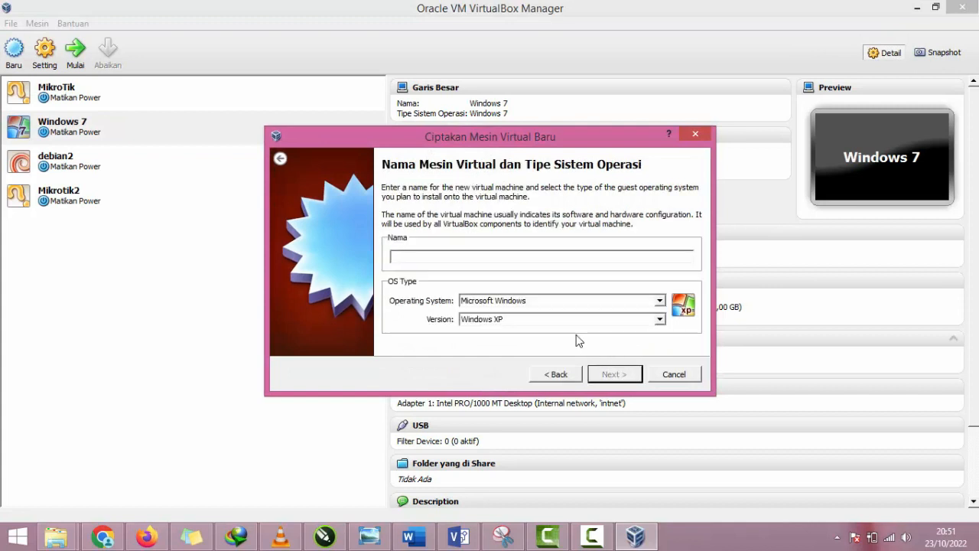
{"action": "type", "text": "Mikro"}
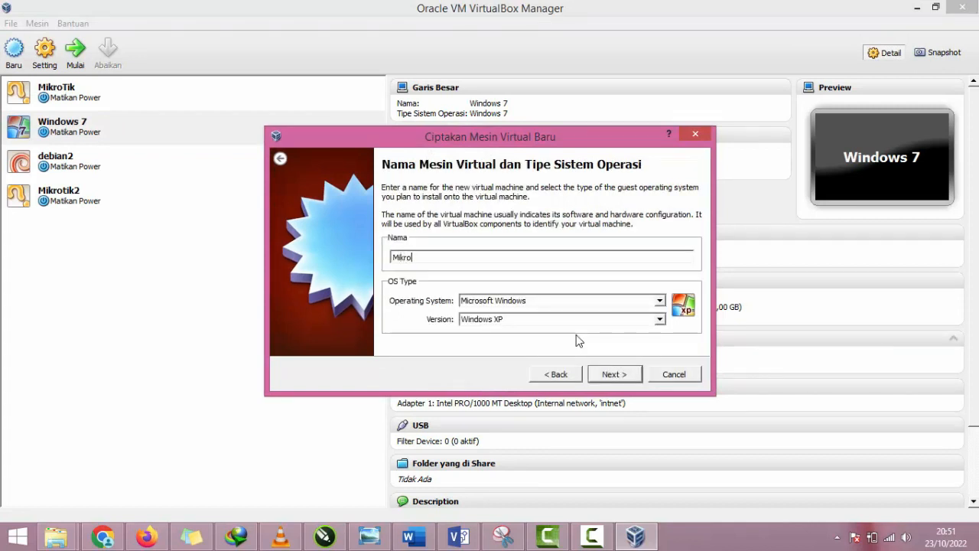
{"action": "type", "text": "tik"}
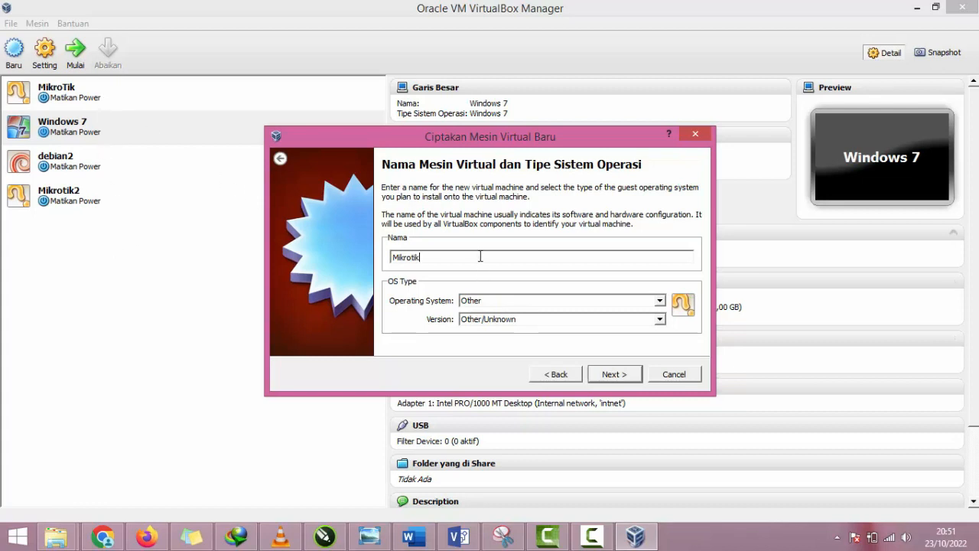
{"action": "type", "text": "R-"}
{"action": "left_click", "coordinate": [602, 372]}
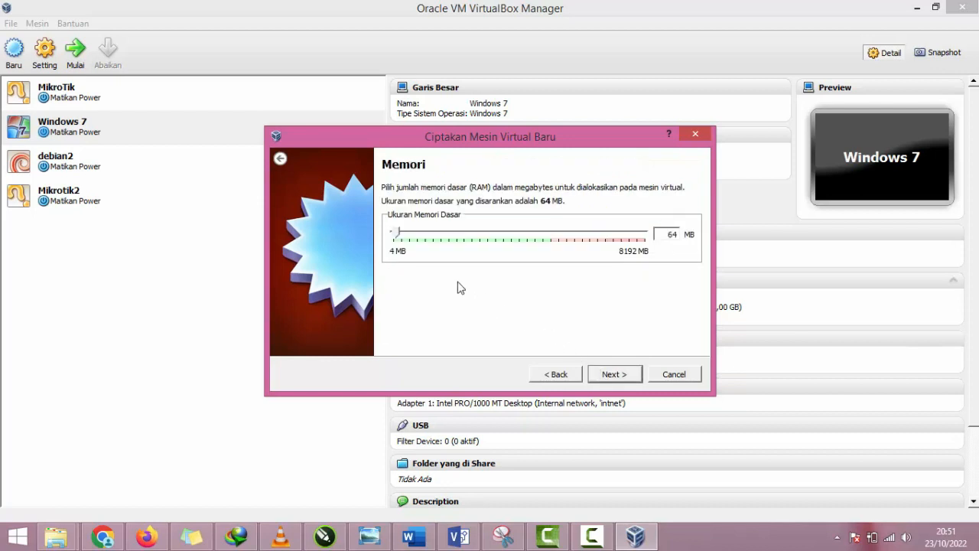
{"action": "left_click_drag", "start_coordinate": [397, 235], "coordinate": [402, 235]}
{"action": "left_click", "coordinate": [604, 377]}
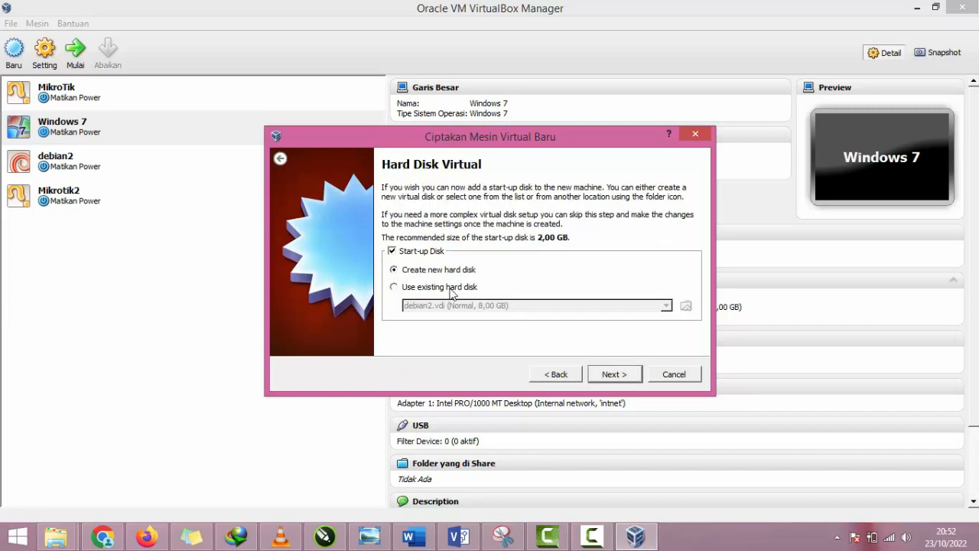
Step: Create a new 2,00 GB dynamically allocated VDI start-up disk and finish creating the R-Mikrotik virtual machine
{"action": "left_click", "coordinate": [599, 373]}
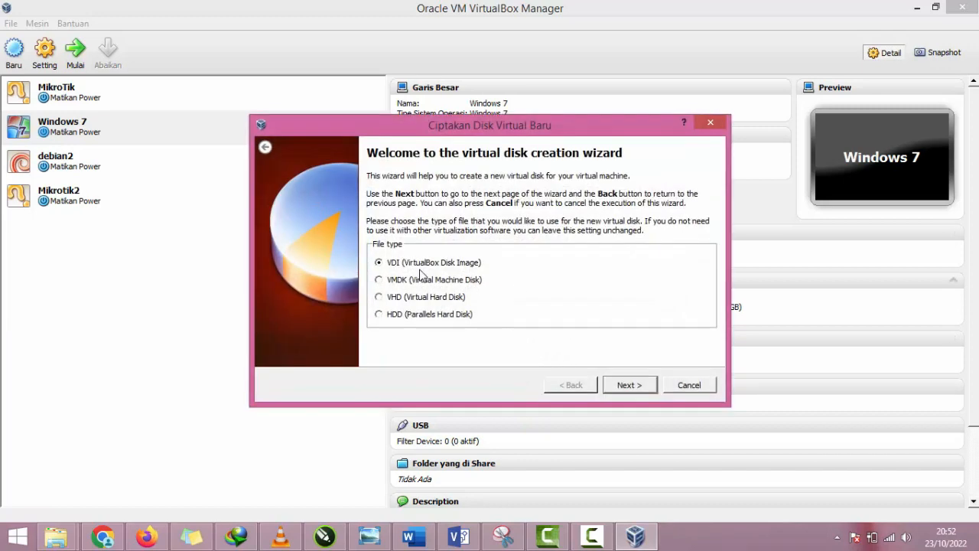
{"action": "left_click", "coordinate": [620, 386]}
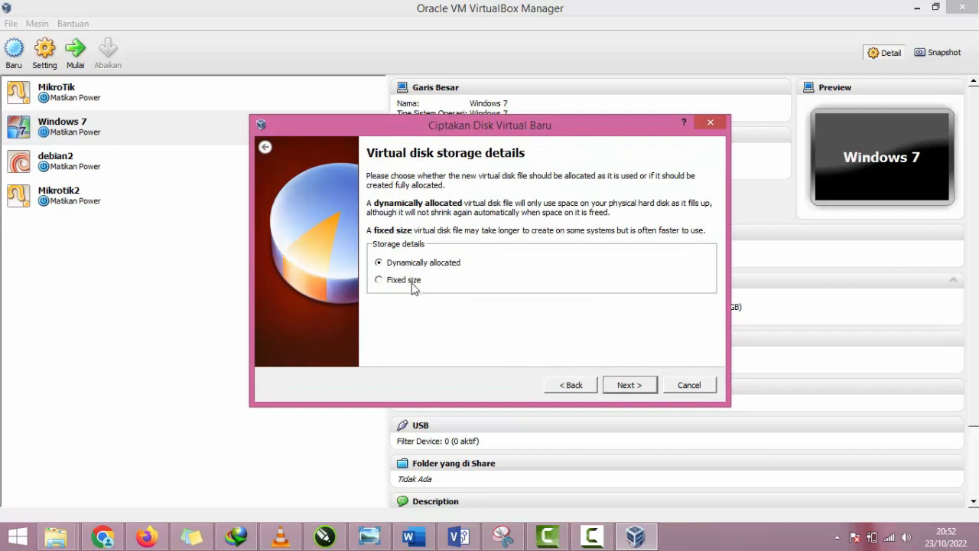
{"action": "left_click", "coordinate": [629, 384]}
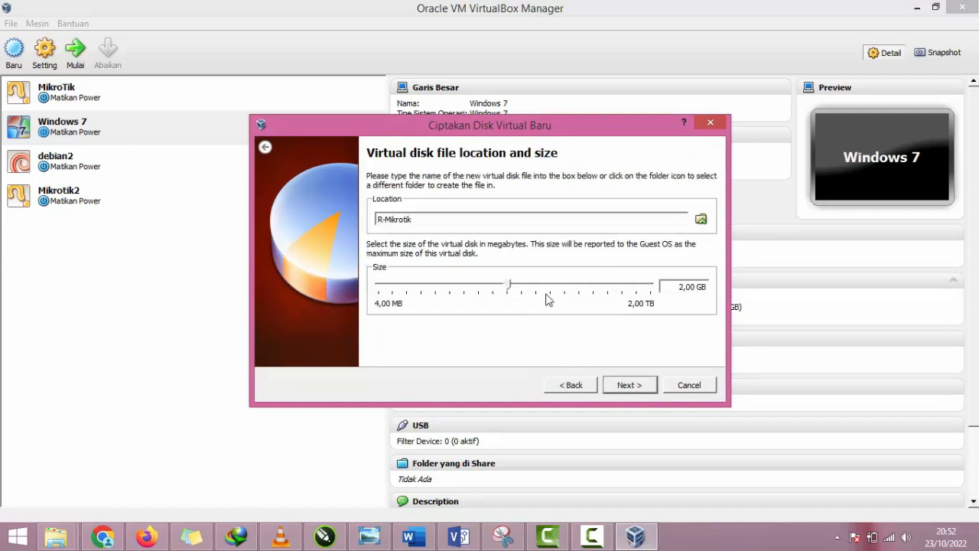
{"action": "left_click", "coordinate": [638, 386]}
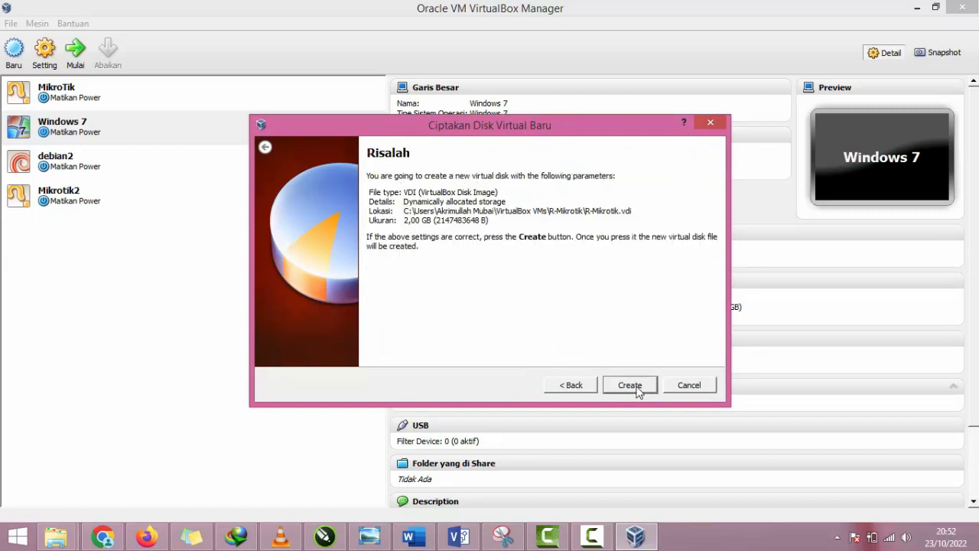
{"action": "left_click", "coordinate": [631, 386]}
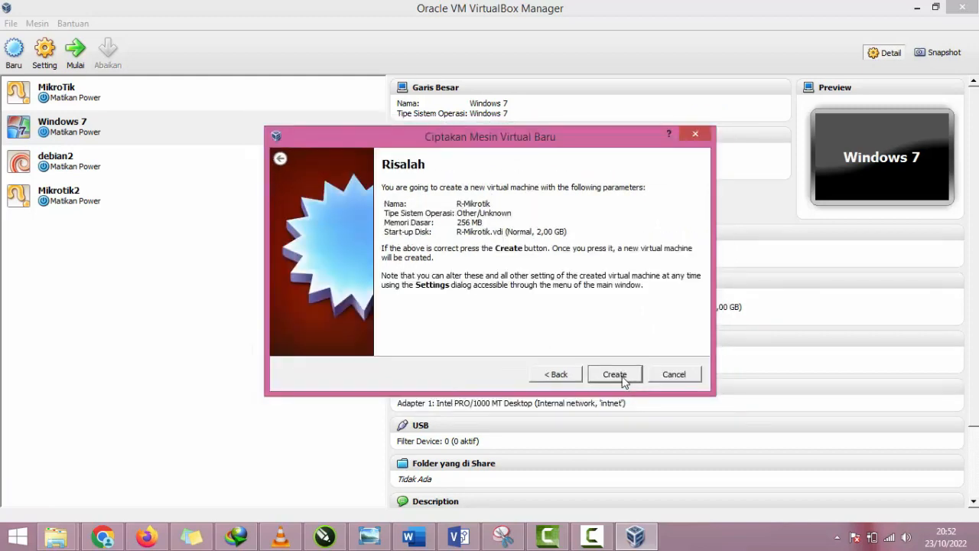
{"action": "left_click", "coordinate": [622, 376]}
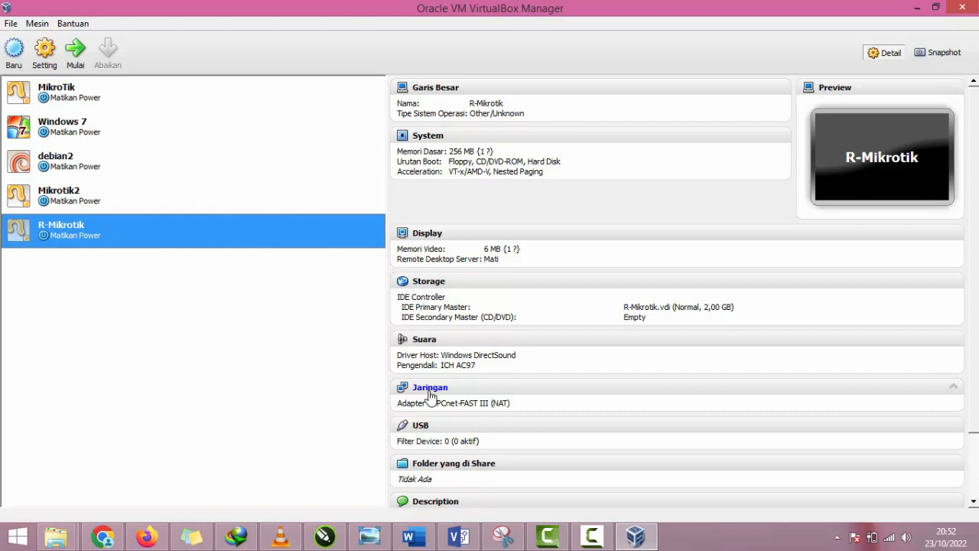
{"action": "left_click", "coordinate": [51, 61]}
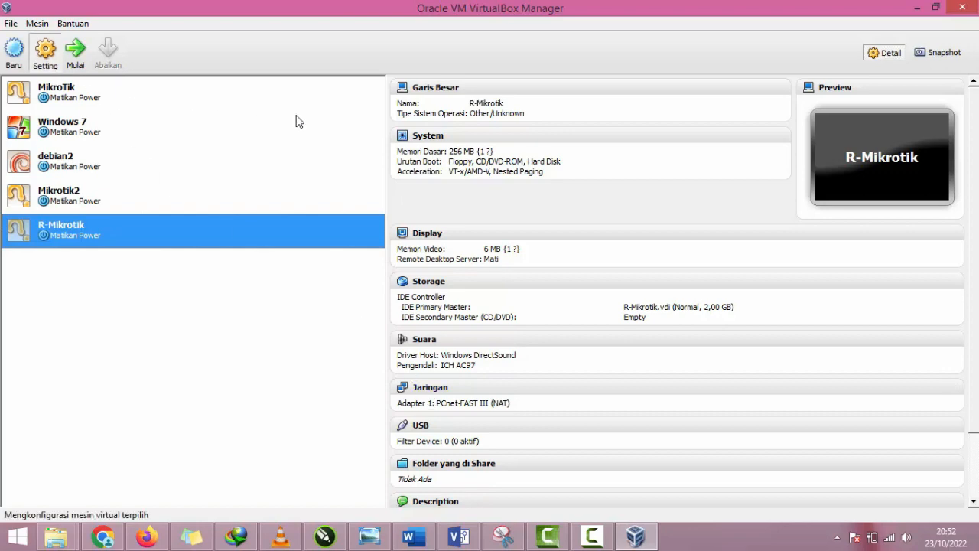
{"action": "left_click_drag", "start_coordinate": [338, 97], "coordinate": [485, 80]}
{"action": "left_click", "coordinate": [448, 194]}
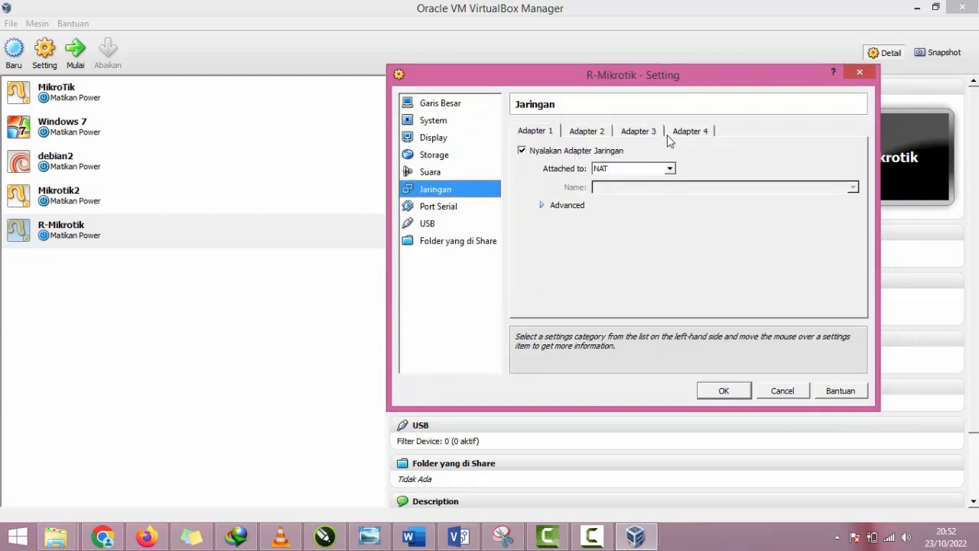
{"action": "left_click", "coordinate": [855, 73]}
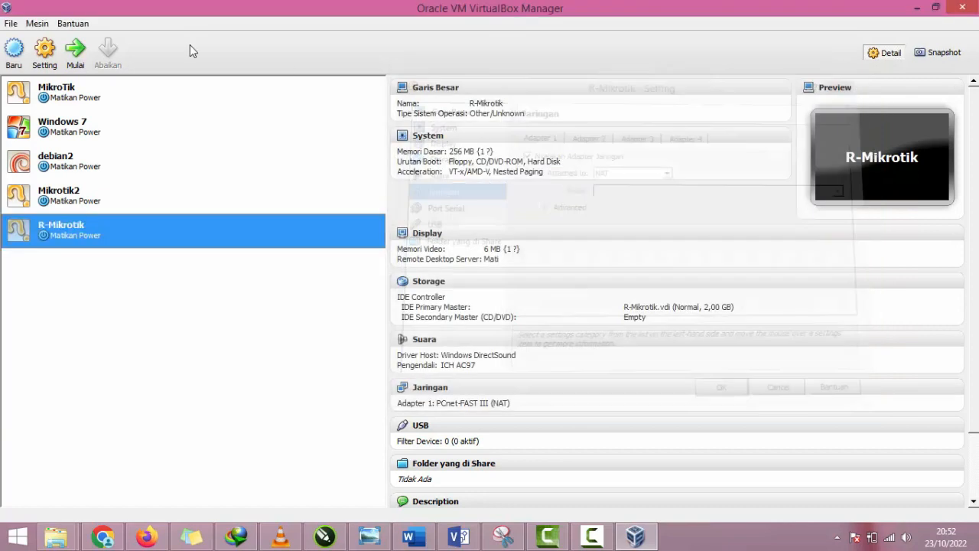
Step: Open the network settings of the R-Mikrotik virtual machine and show Adapter 1
{"action": "left_click", "coordinate": [45, 50]}
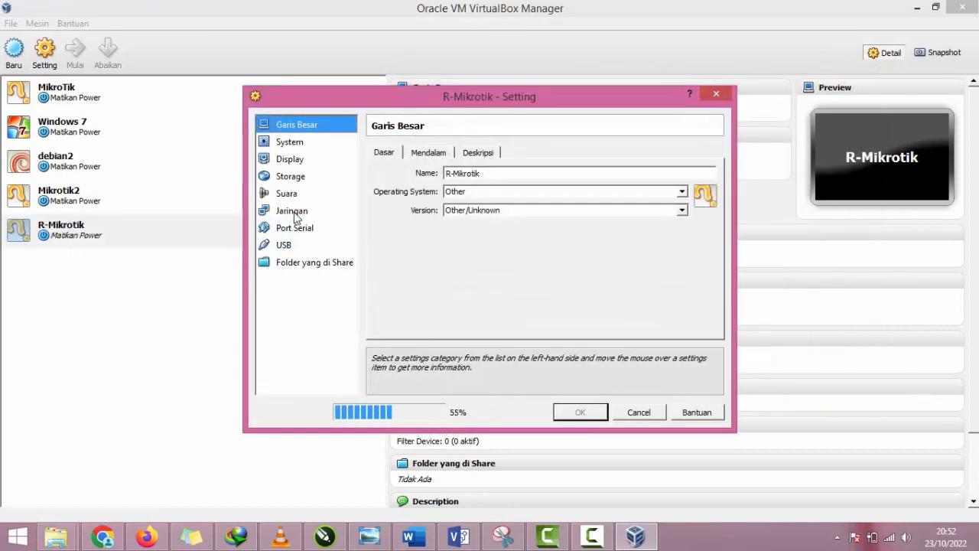
{"action": "left_click", "coordinate": [332, 209]}
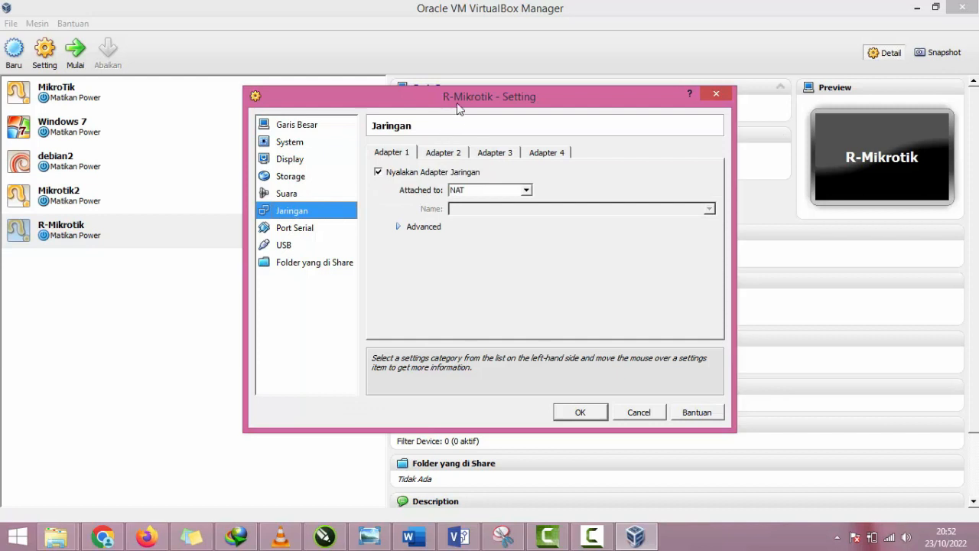
{"action": "left_click_drag", "start_coordinate": [457, 107], "coordinate": [567, 89]}
{"action": "left_click", "coordinate": [552, 135]}
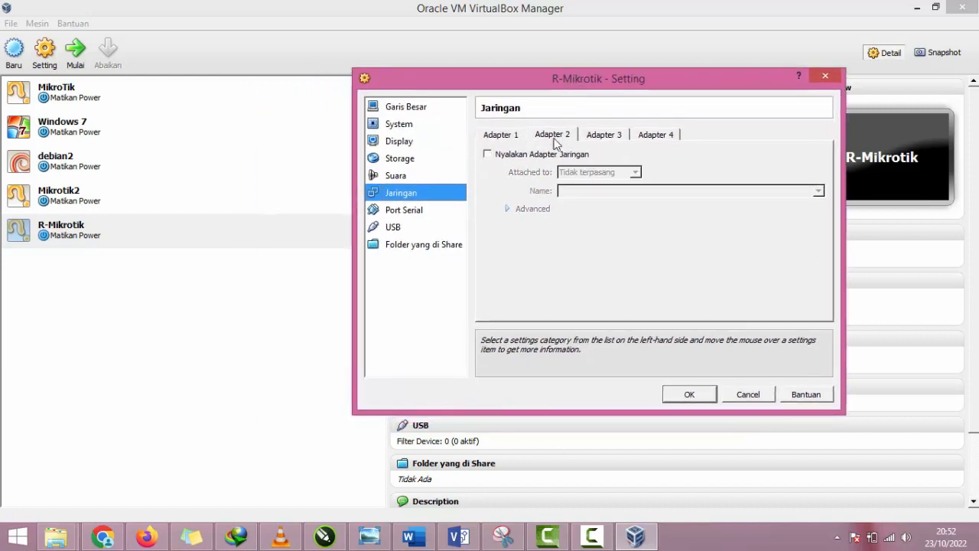
{"action": "left_click", "coordinate": [511, 136]}
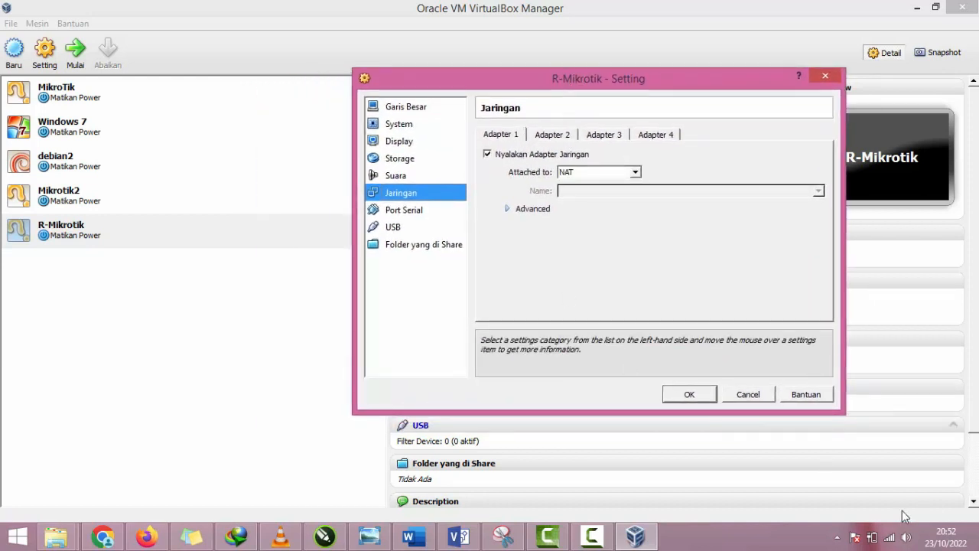
Step: Examine the host's network connections, especially the Wi-Fi 2 adapter, and return to the R-Mikrotik settings
{"action": "right_click", "coordinate": [889, 537]}
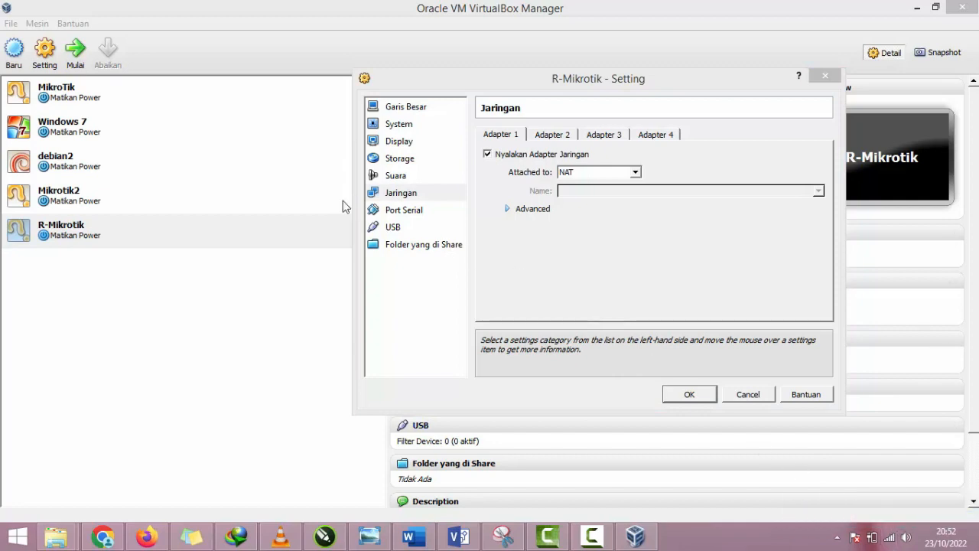
{"action": "left_click", "coordinate": [115, 128]}
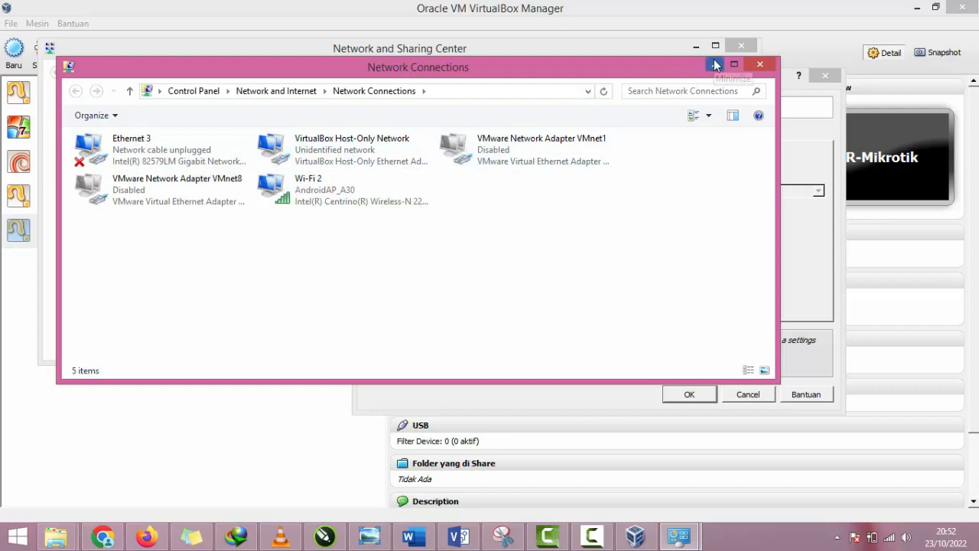
{"action": "left_click", "coordinate": [420, 193]}
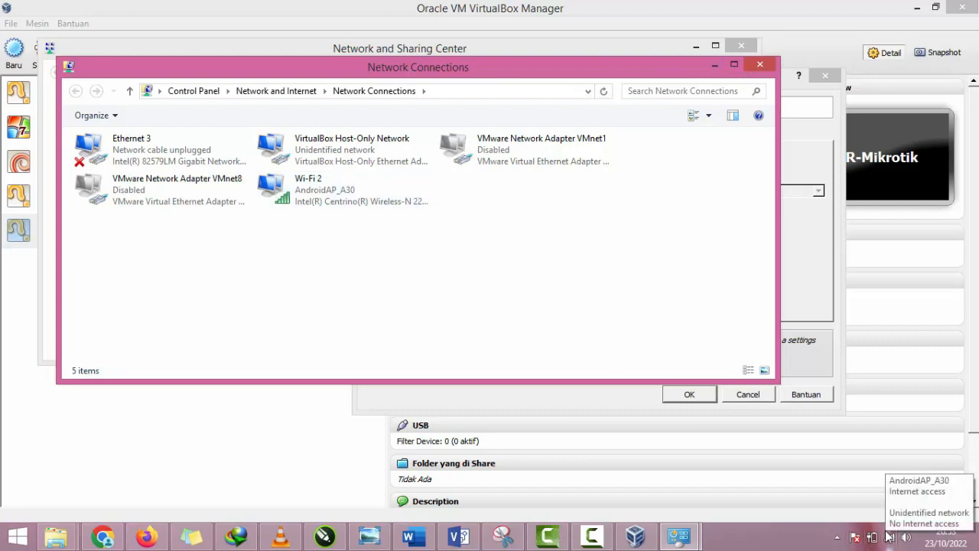
{"action": "left_click", "coordinate": [714, 65]}
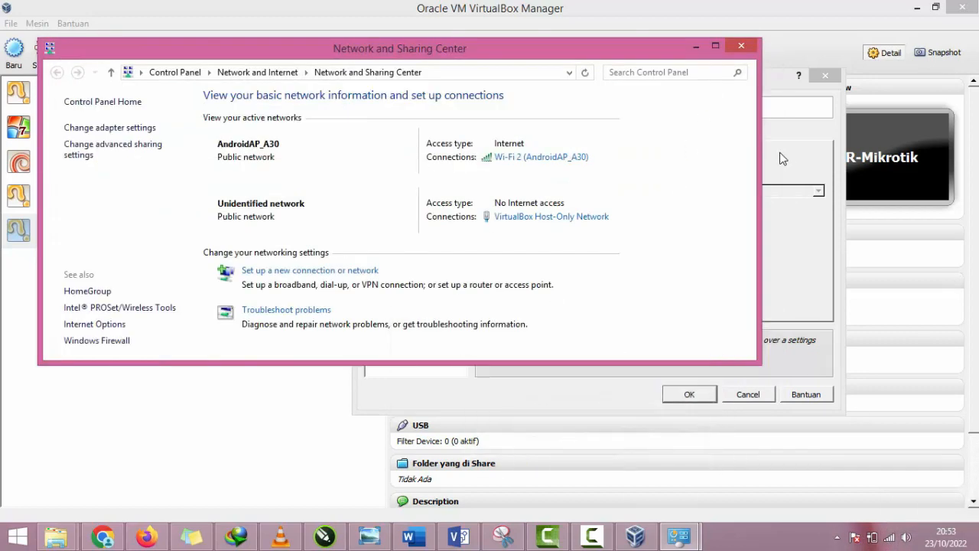
{"action": "left_click", "coordinate": [781, 158]}
Step: Attach Adapter 1 to a Bridged Adapter using the Intel(R) Centrino(R) Wireless-N 2200 card
{"action": "left_click", "coordinate": [635, 172]}
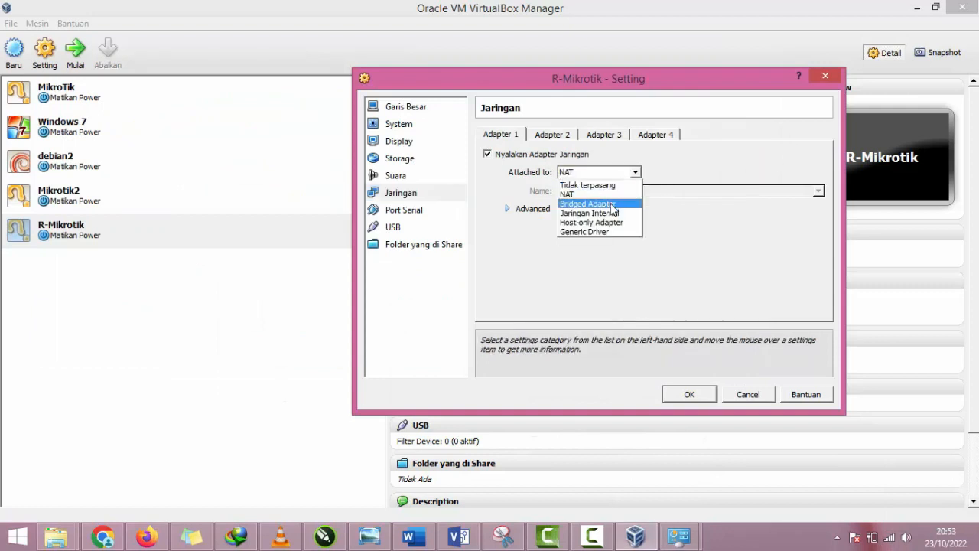
{"action": "left_click", "coordinate": [604, 204]}
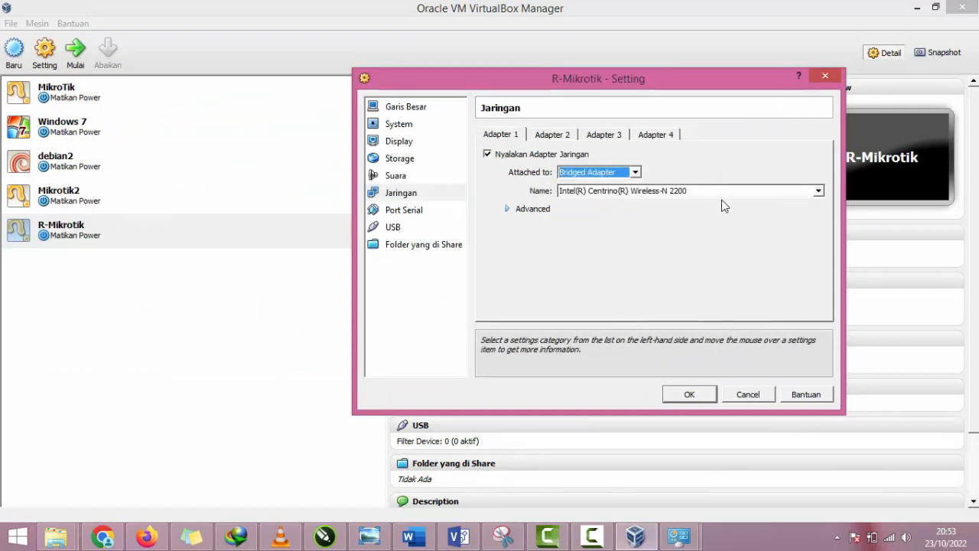
{"action": "left_click", "coordinate": [646, 191]}
{"action": "left_click", "coordinate": [646, 197]}
Step: Enable Adapter 2 and attach it to a Bridged Adapter using the Intel(R) 82579LM Gigabit Network Connection card
{"action": "left_click", "coordinate": [554, 134]}
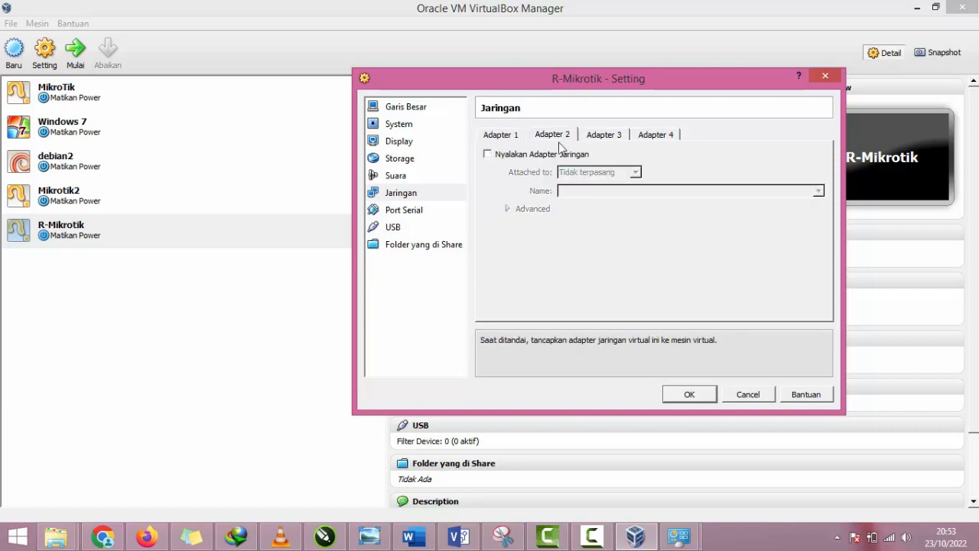
{"action": "left_click", "coordinate": [555, 153]}
{"action": "left_click", "coordinate": [588, 176]}
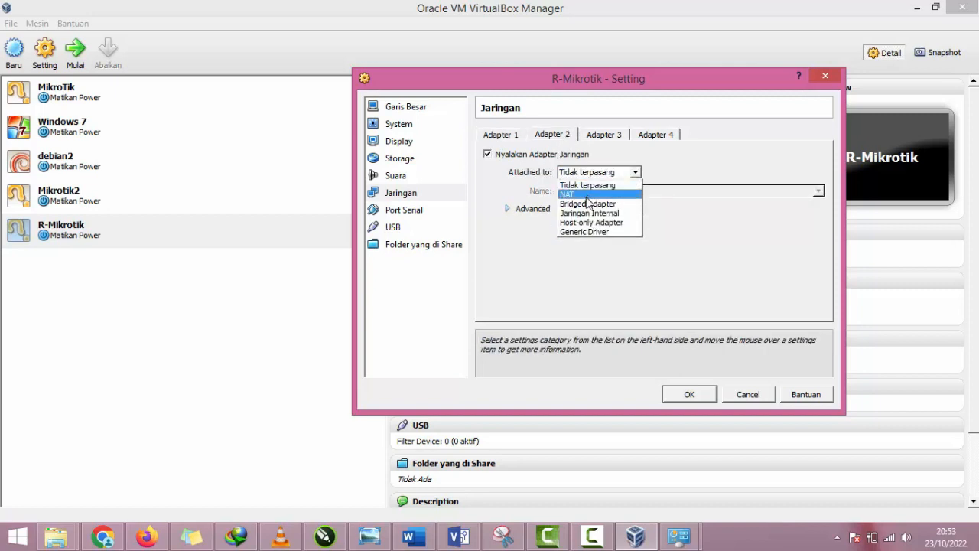
{"action": "left_click", "coordinate": [589, 203]}
{"action": "left_click", "coordinate": [594, 193]}
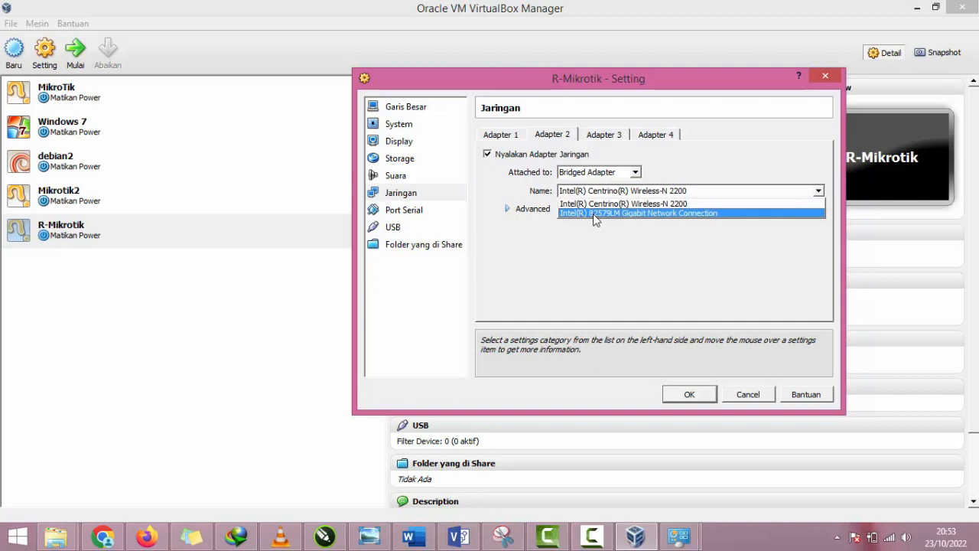
{"action": "left_click", "coordinate": [592, 213]}
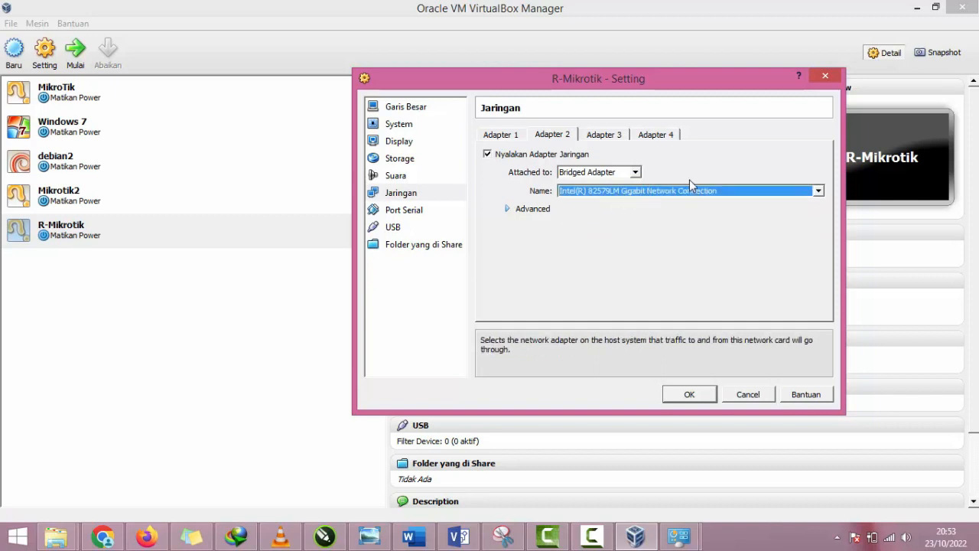
Step: Enable Adapter 3 and attach it to an internal network (Jaringan Internal)
{"action": "left_click", "coordinate": [606, 135]}
{"action": "left_click", "coordinate": [543, 157]}
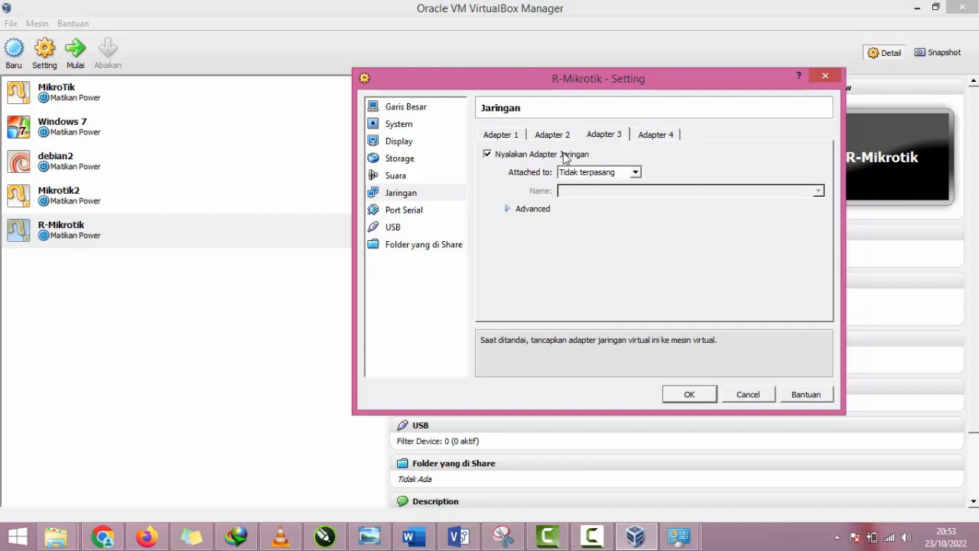
{"action": "left_click_drag", "start_coordinate": [520, 86], "coordinate": [581, 82]}
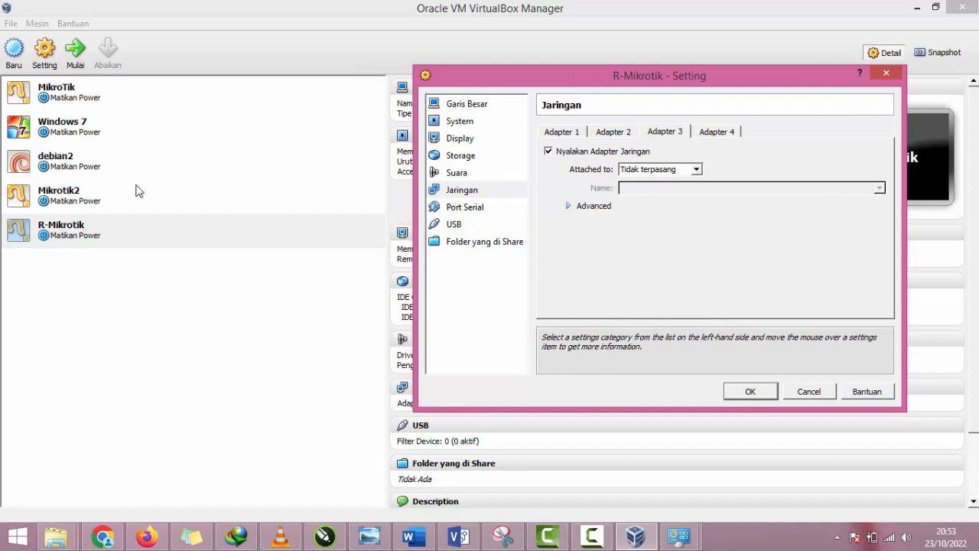
{"action": "left_click", "coordinate": [696, 170]}
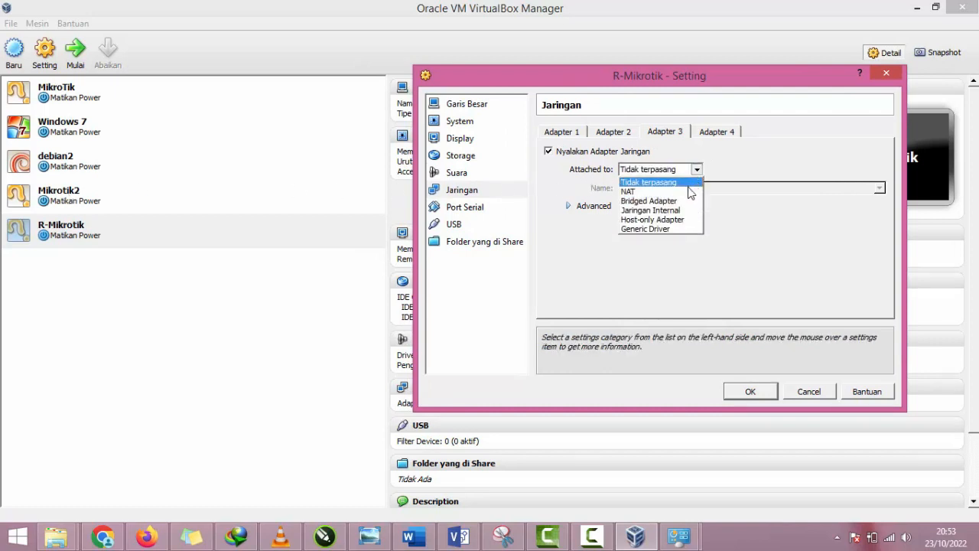
{"action": "left_click", "coordinate": [656, 209]}
Step: Name the internal network of Adapter 3 jaringanLokal
{"action": "left_click", "coordinate": [879, 188]}
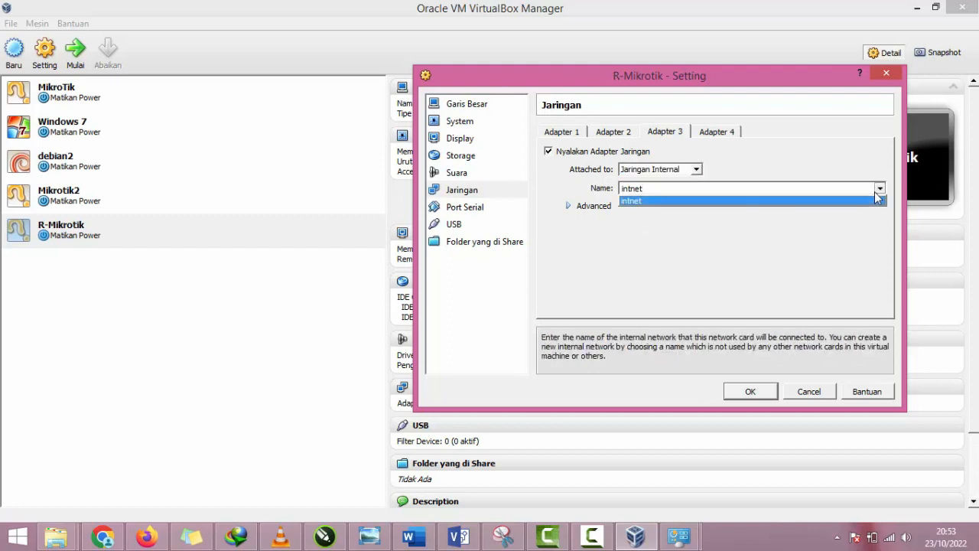
{"action": "left_click", "coordinate": [763, 189]}
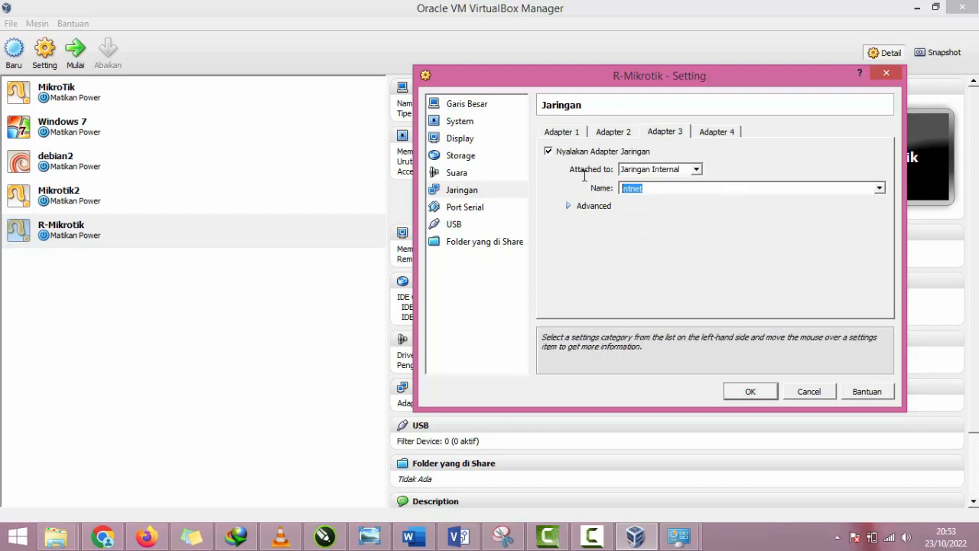
{"action": "type", "text": "jraing"}
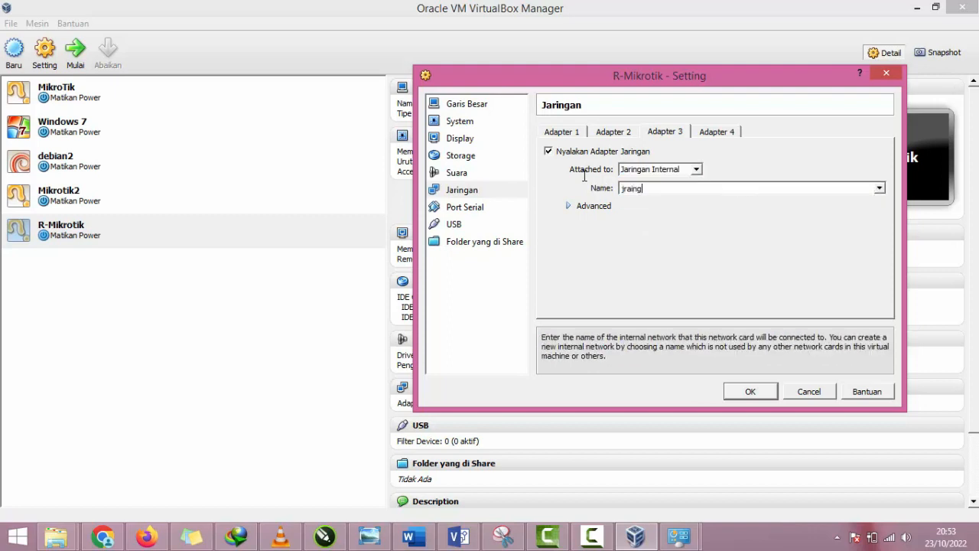
{"action": "key", "text": "BackSpace"}
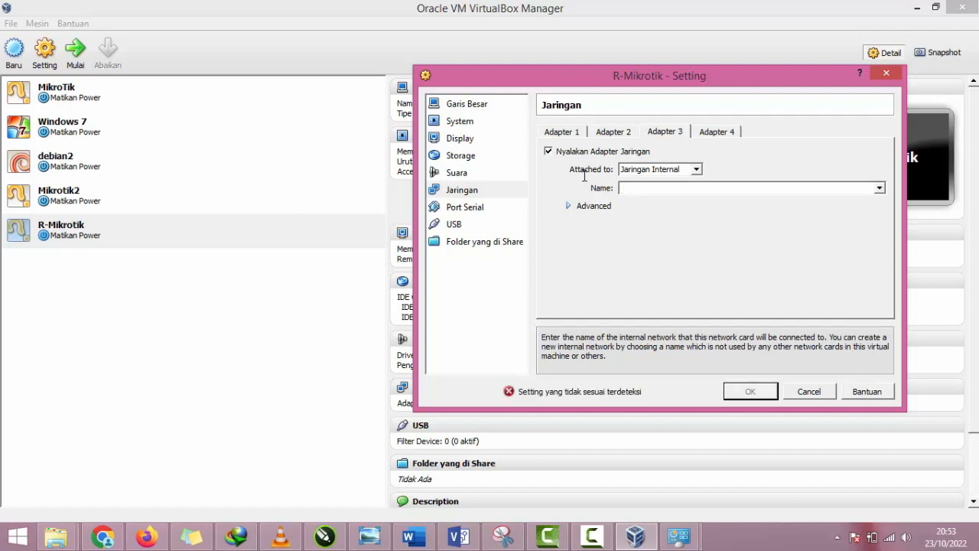
{"action": "type", "text": "j"}
{"action": "key", "text": "BackSpace"}
{"action": "type", "text": "cc"}
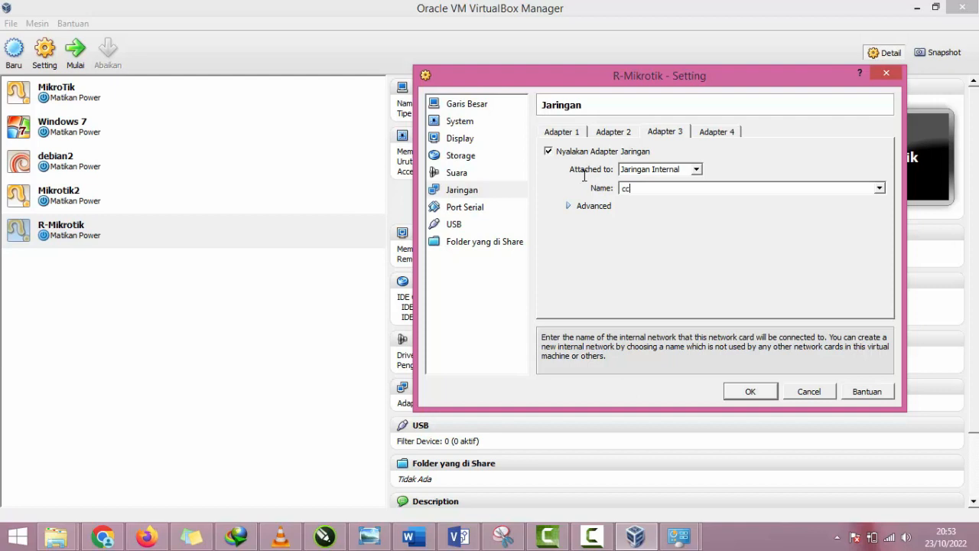
{"action": "type", "text": "a"}
{"action": "key", "text": "BackSpace"}
{"action": "key", "text": "BackSpace"}
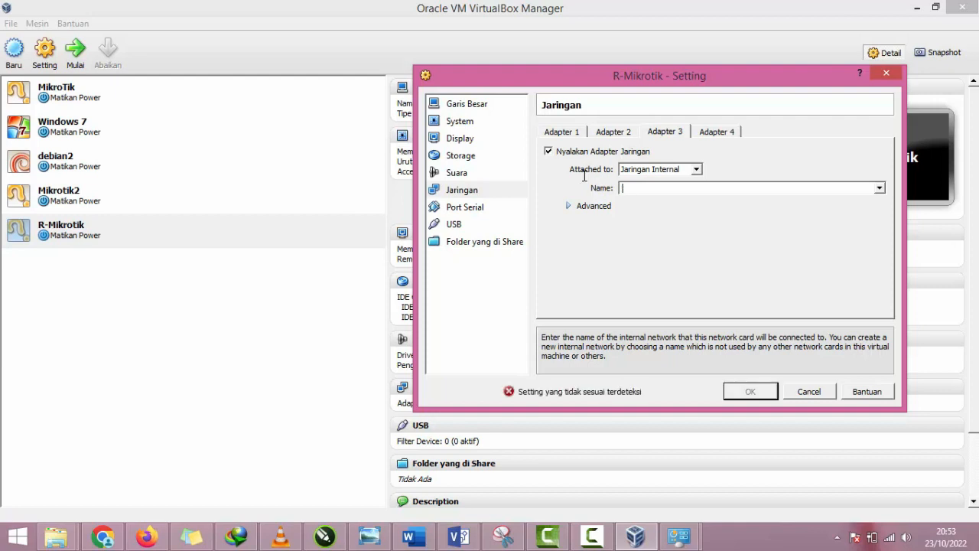
{"action": "type", "text": "kabel"}
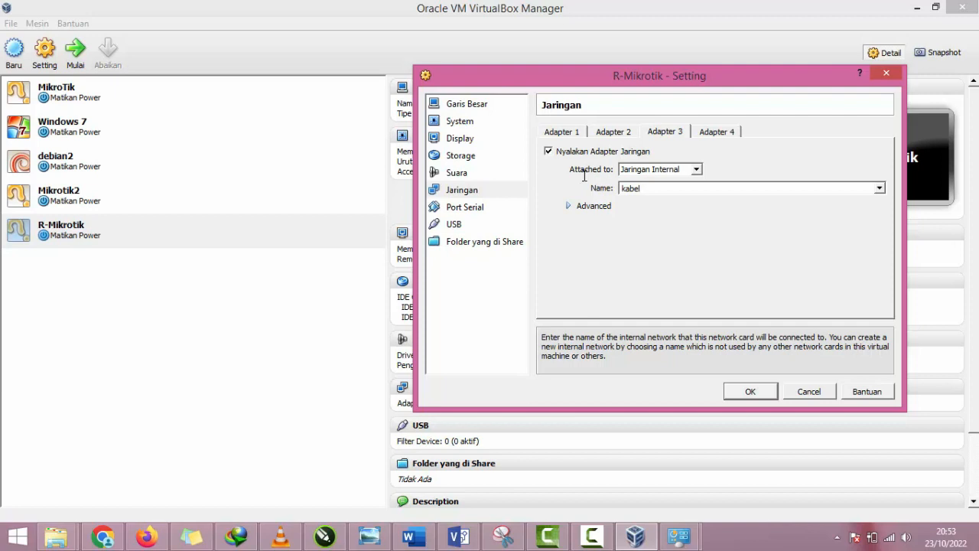
{"action": "key", "text": "BackSpace"}
{"action": "key", "text": "BackSpace"}
{"action": "key", "text": "BackSpace"}
{"action": "key", "text": "BackSpace"}
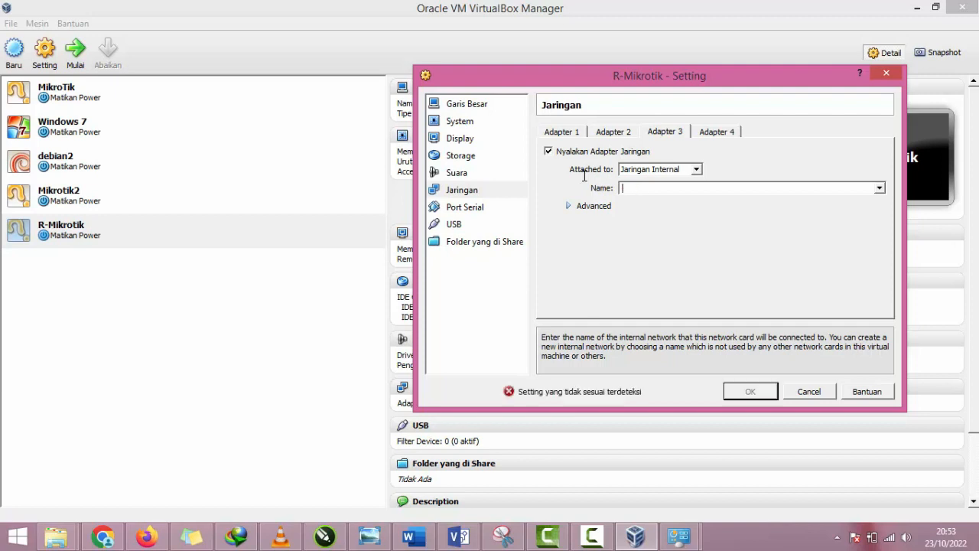
{"action": "type", "text": "jaringanLokal"}
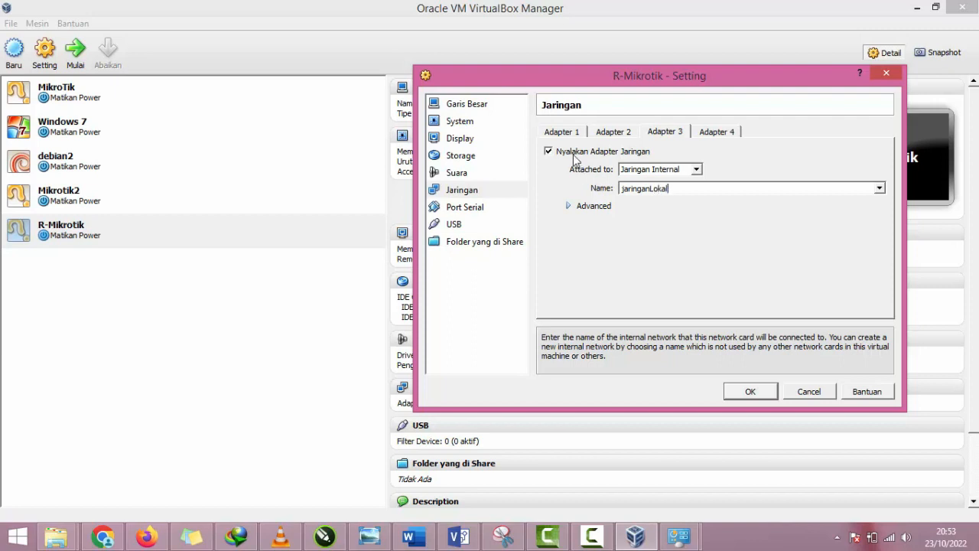
Step: Switch Adapter 2 to an internal network (Jaringan Internal) and name that network jaringanLokalPC1
{"action": "left_click", "coordinate": [563, 132]}
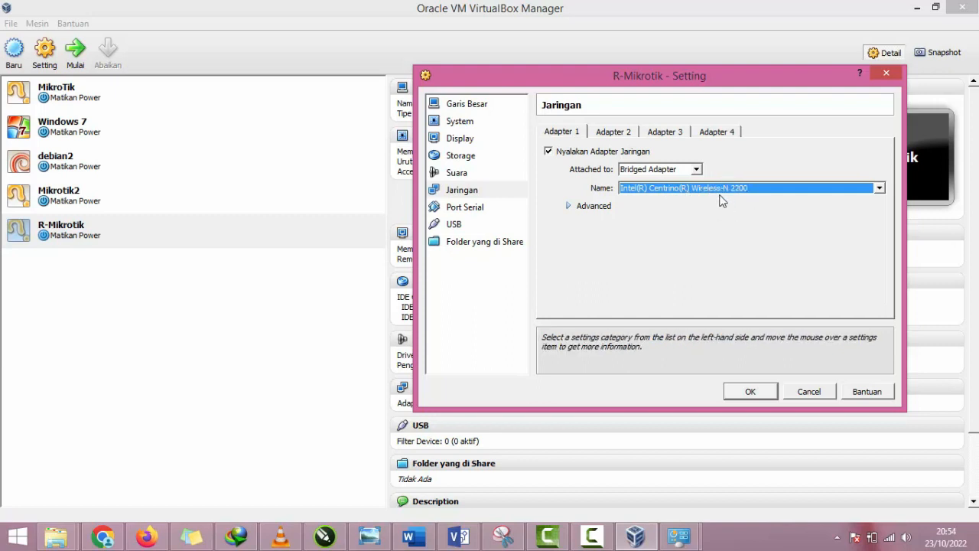
{"action": "left_click", "coordinate": [610, 132]}
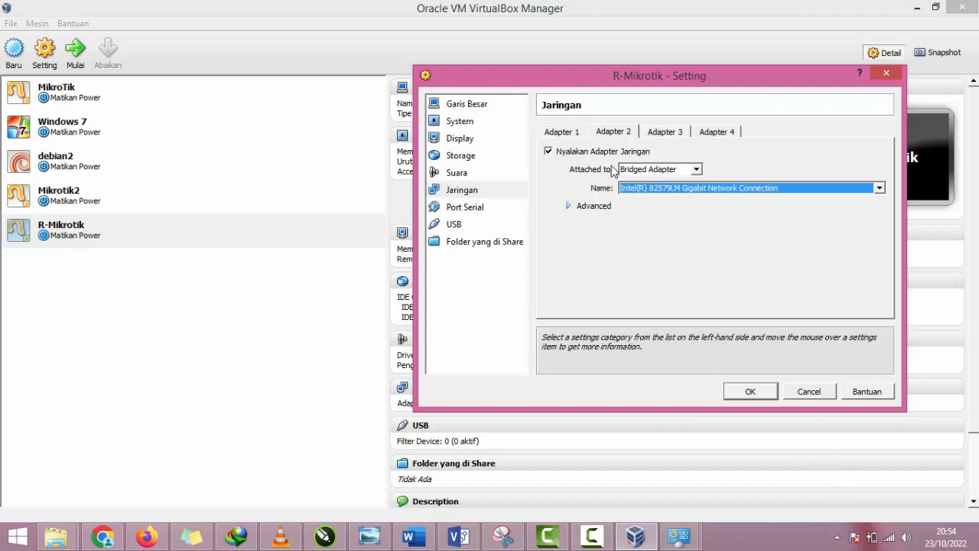
{"action": "left_click", "coordinate": [671, 170]}
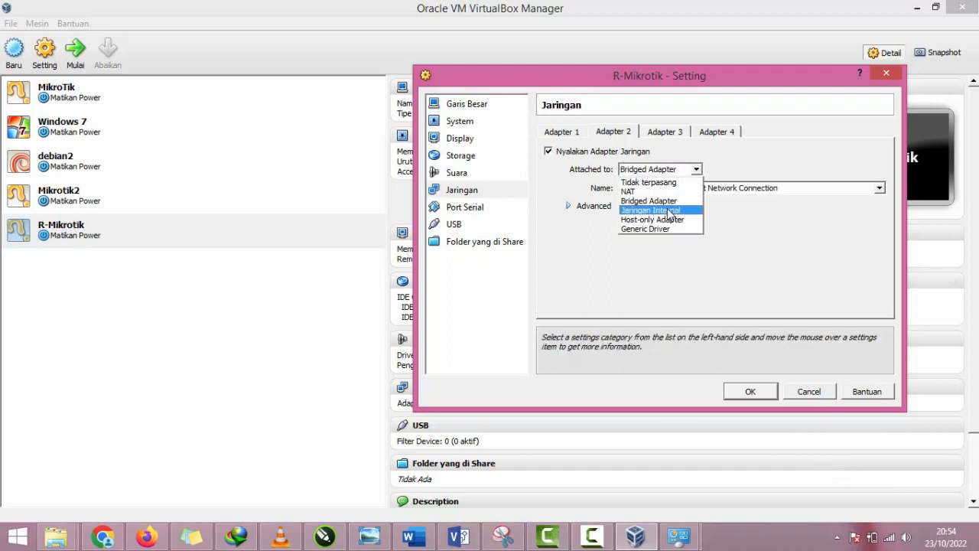
{"action": "left_click", "coordinate": [668, 211]}
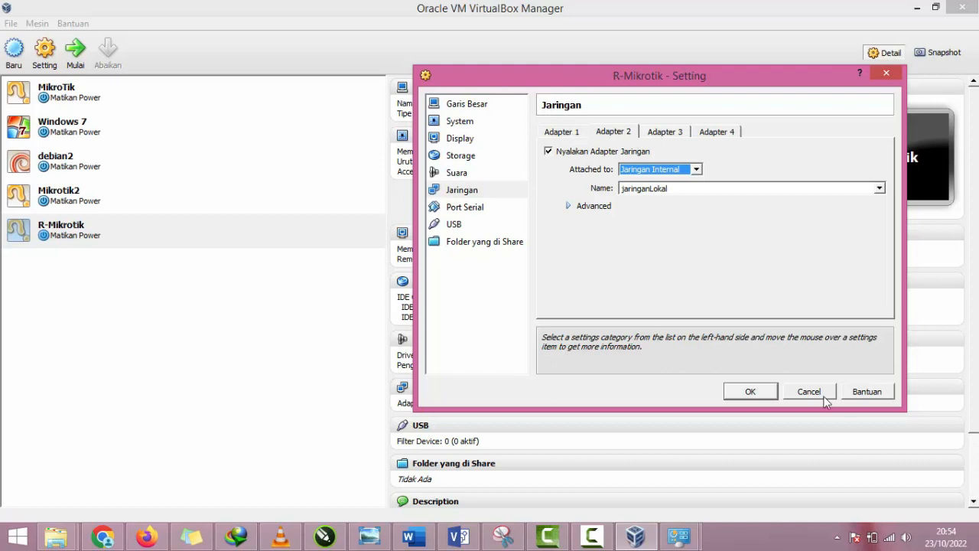
{"action": "left_click", "coordinate": [556, 134]}
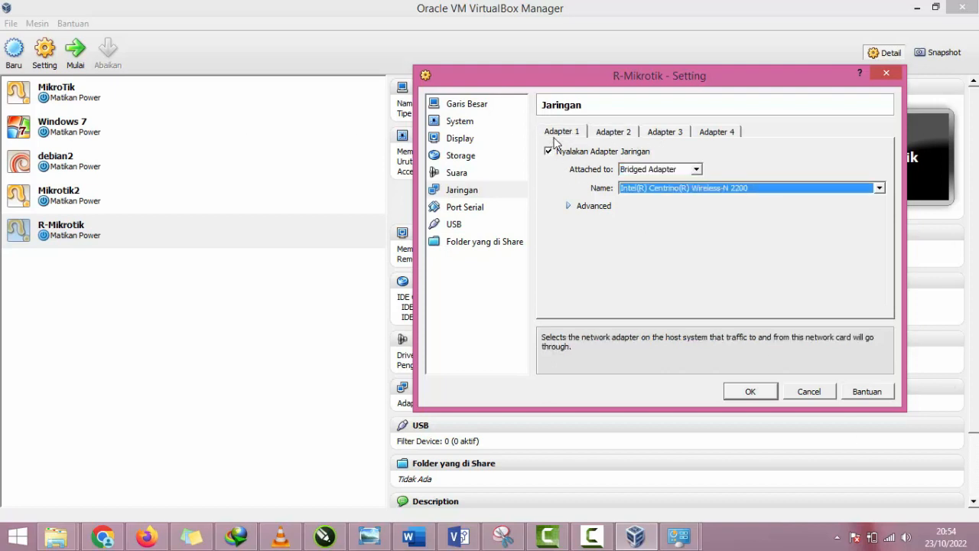
{"action": "left_click", "coordinate": [606, 135]}
{"action": "left_click", "coordinate": [677, 187]}
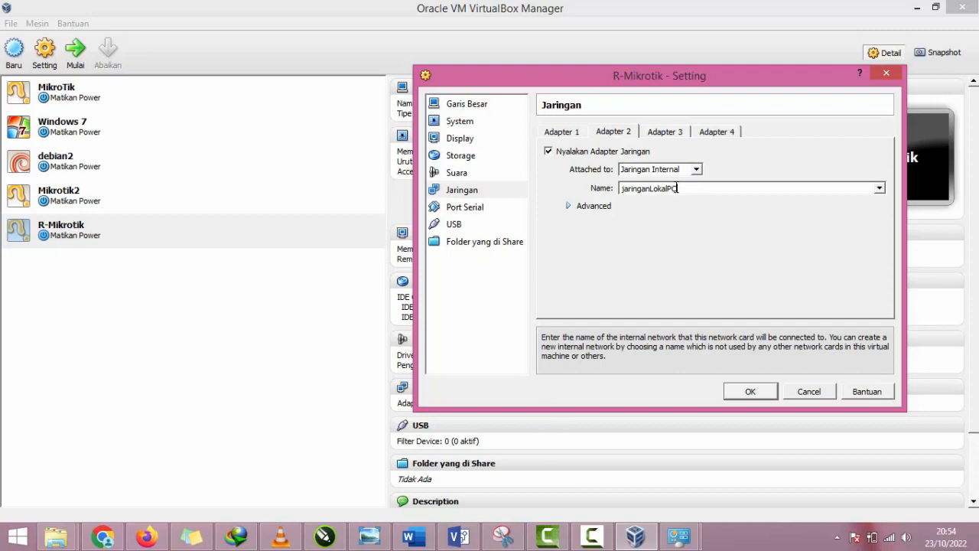
{"action": "type", "text": "1"}
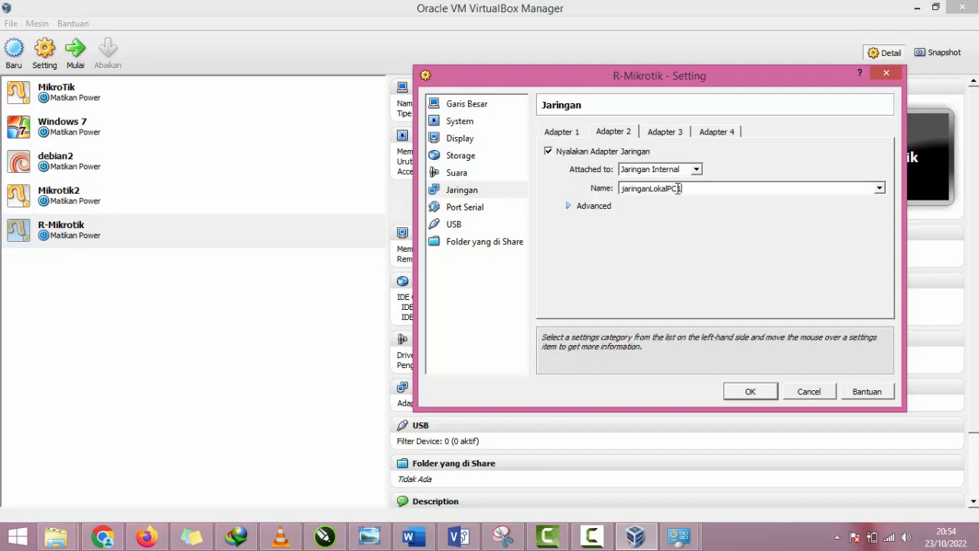
Step: Reuse Adapter 2's network name for Adapter 3, changing it to jaringanLokalPC2
{"action": "left_click_drag", "start_coordinate": [688, 188], "coordinate": [594, 189]}
{"action": "key", "text": "ctrl+c"}
{"action": "left_click", "coordinate": [669, 133]}
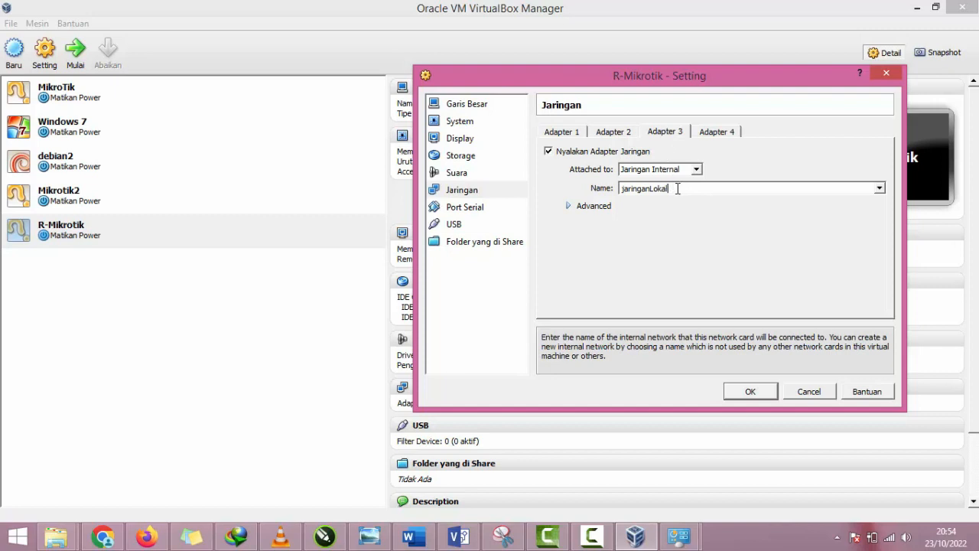
{"action": "left_click_drag", "start_coordinate": [676, 189], "coordinate": [583, 188]}
{"action": "key", "text": "ctrl+v"}
Step: Enable Adapter 4 and attach it to a Host-only Adapter using the VirtualBox Host-Only Ethernet Adapter
{"action": "left_click", "coordinate": [728, 132]}
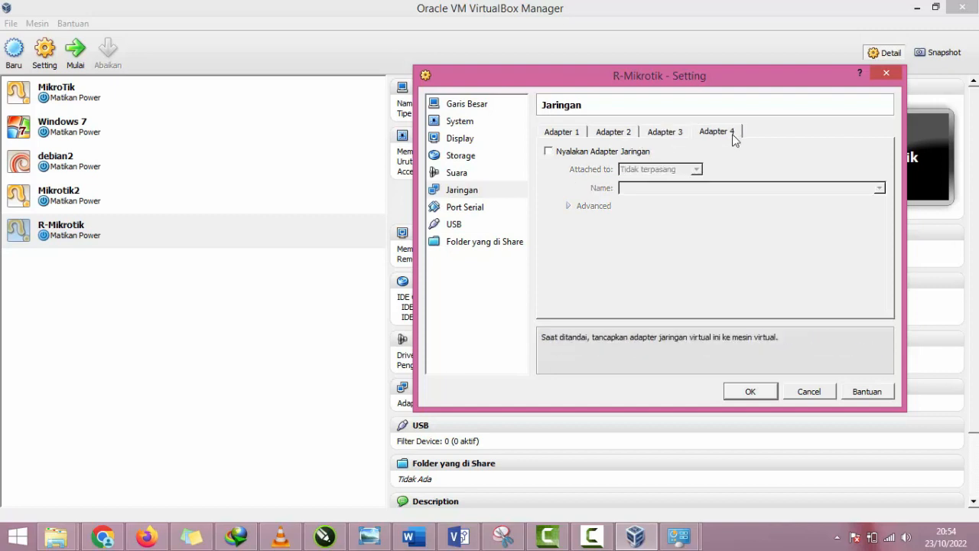
{"action": "left_click", "coordinate": [633, 151]}
{"action": "left_click", "coordinate": [658, 169]}
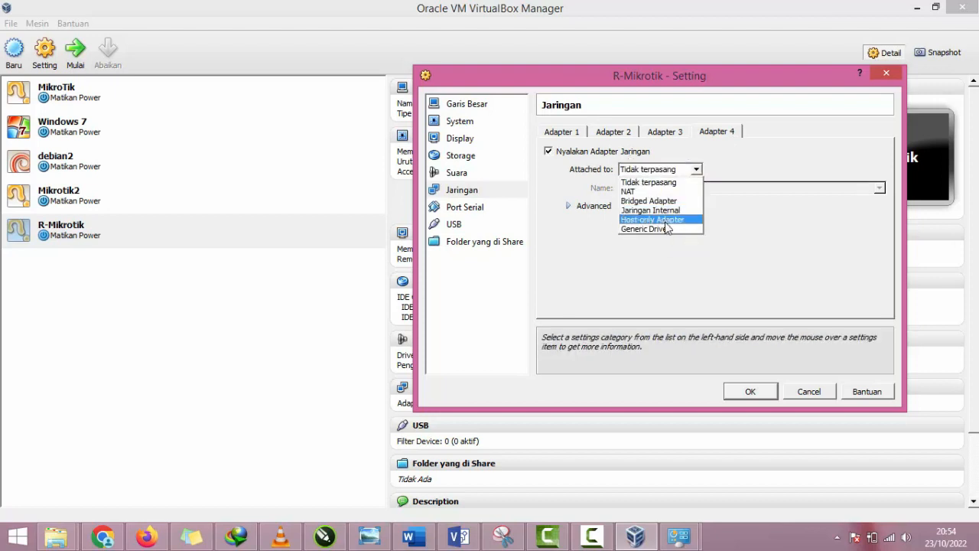
{"action": "left_click", "coordinate": [665, 222]}
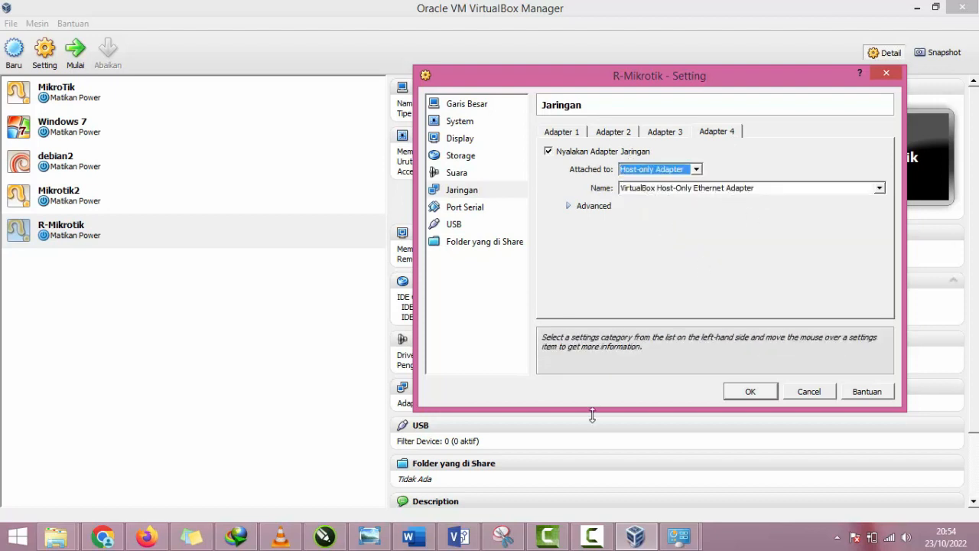
Step: Look up the VirtualBox Host-Only Network among the host's network connections and return to the R-Mikrotik settings
{"action": "mouse_move", "coordinate": [678, 536]}
{"action": "left_click", "coordinate": [757, 478]}
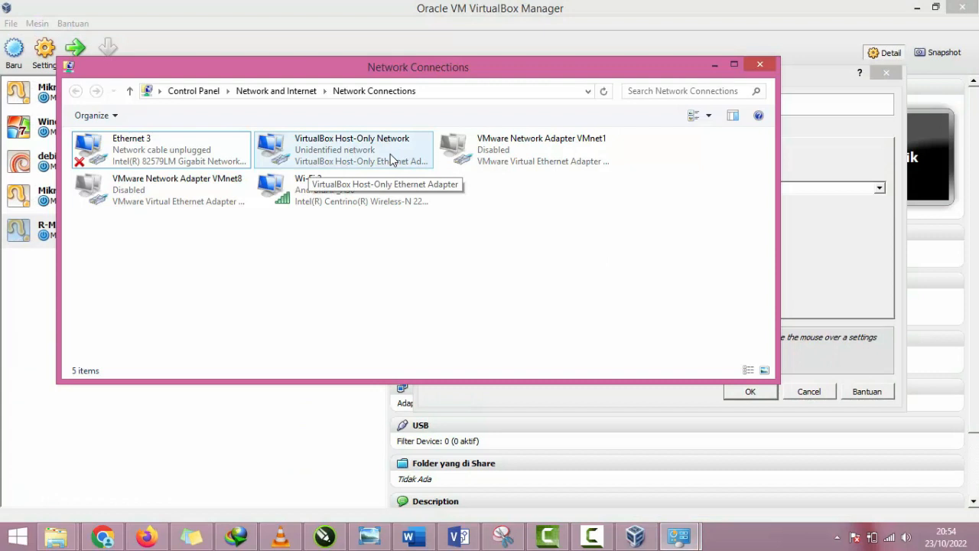
{"action": "left_click", "coordinate": [392, 158]}
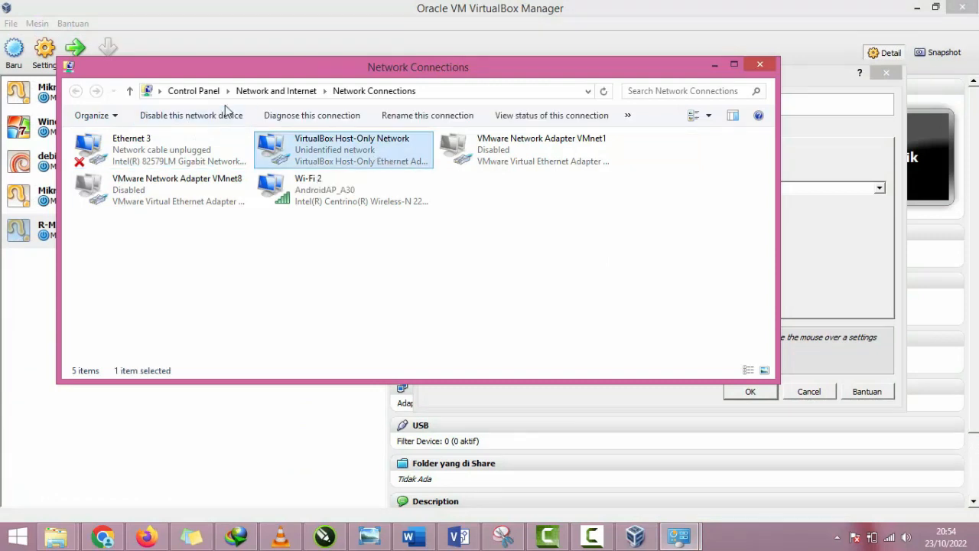
{"action": "left_click", "coordinate": [794, 230]}
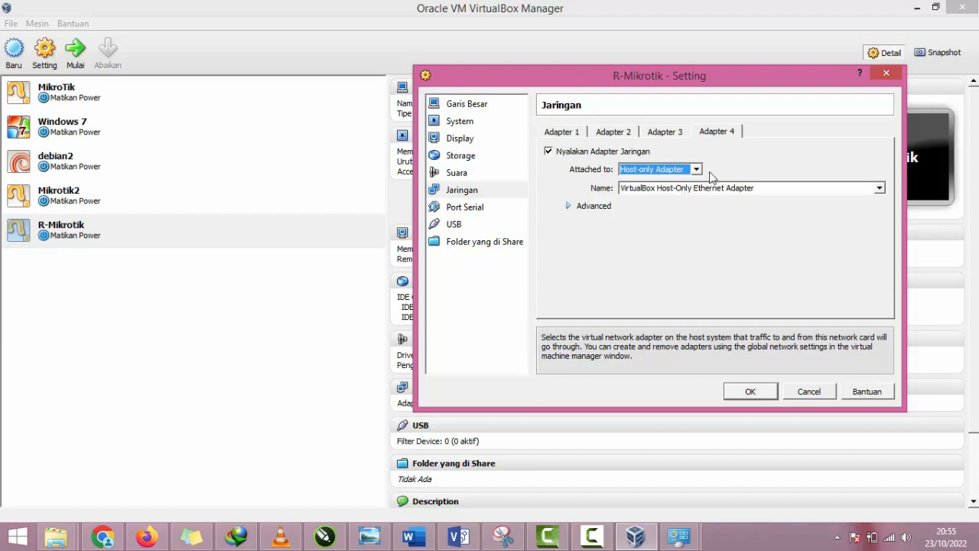
Step: Review the attachment type and network name of all four R-Mikrotik adapters, ending with Adapter 4
{"action": "left_click", "coordinate": [664, 134]}
{"action": "left_click", "coordinate": [608, 135]}
{"action": "left_click", "coordinate": [562, 136]}
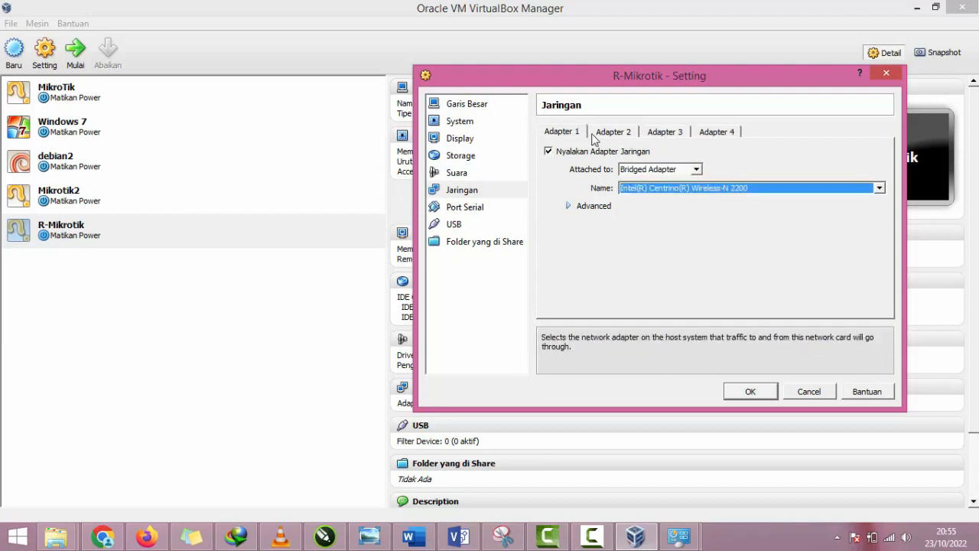
{"action": "left_click", "coordinate": [612, 134]}
{"action": "left_click", "coordinate": [662, 134]}
{"action": "left_click", "coordinate": [719, 135]}
{"action": "left_click", "coordinate": [578, 135]}
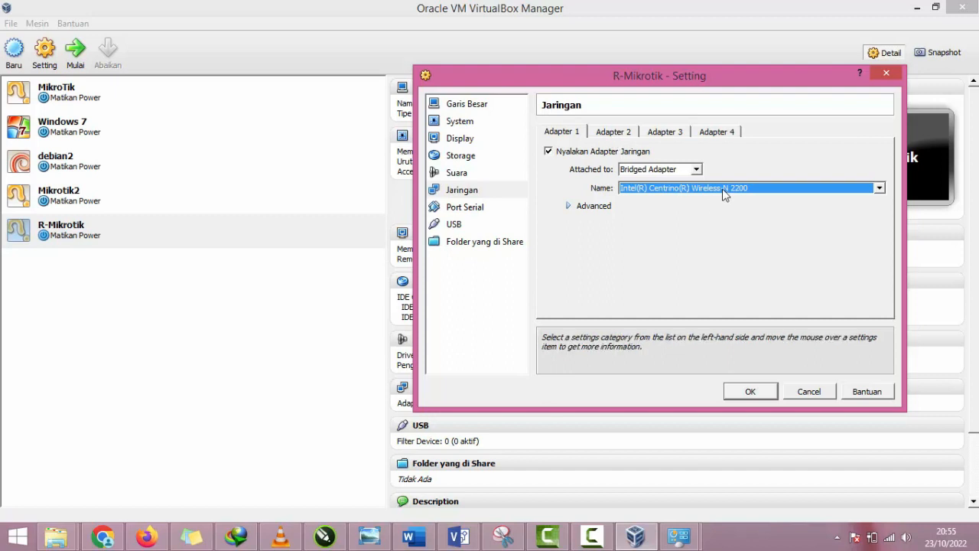
{"action": "left_click", "coordinate": [618, 136]}
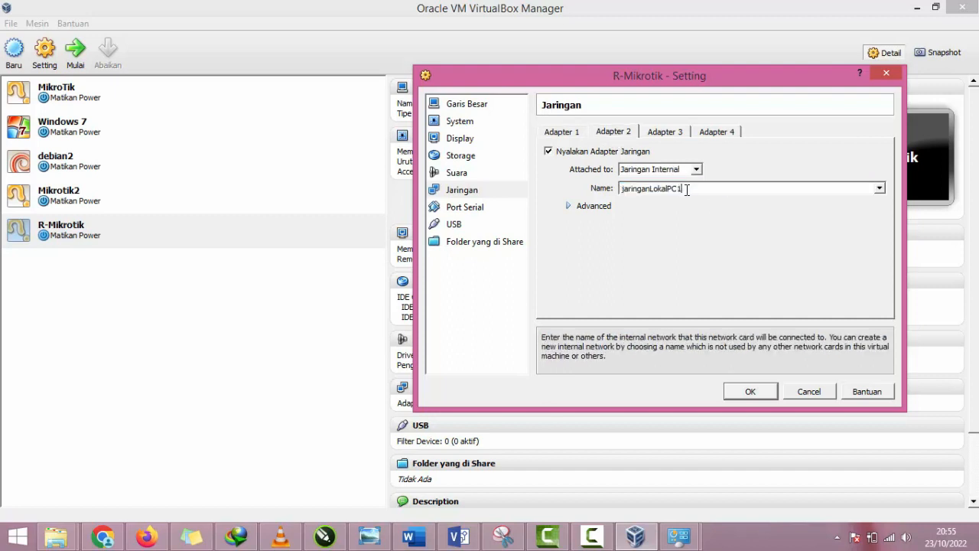
{"action": "left_click", "coordinate": [656, 134]}
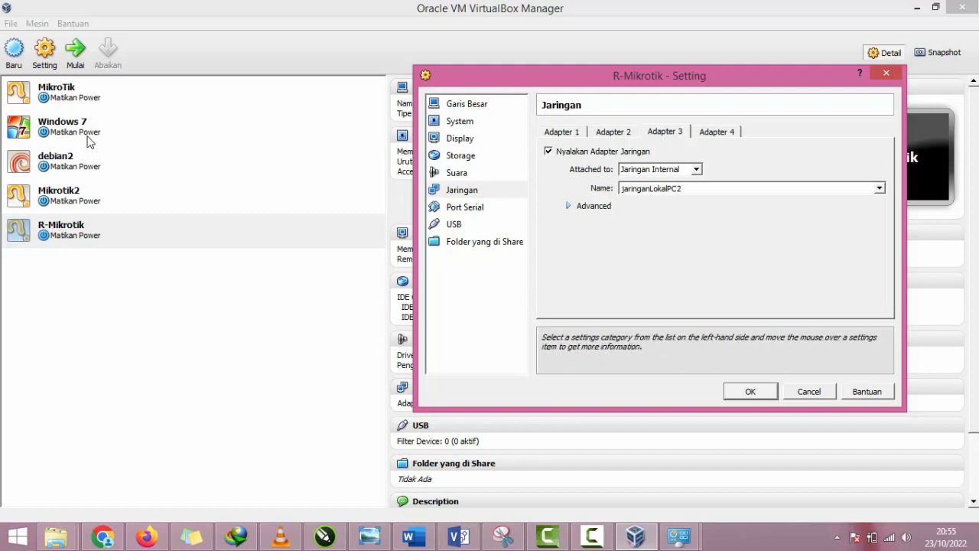
{"action": "left_click", "coordinate": [717, 131]}
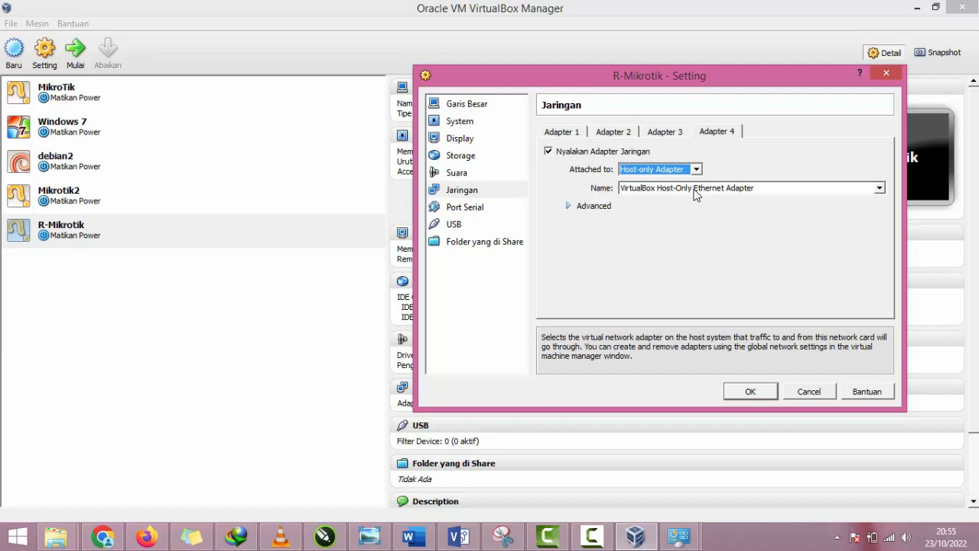
Step: Load Mikrotik-5.20_Full_Level 6.iso into R-Mikrotik's empty CD/DVD drive in the storage settings and save the machine's configuration
{"action": "left_click", "coordinate": [455, 156]}
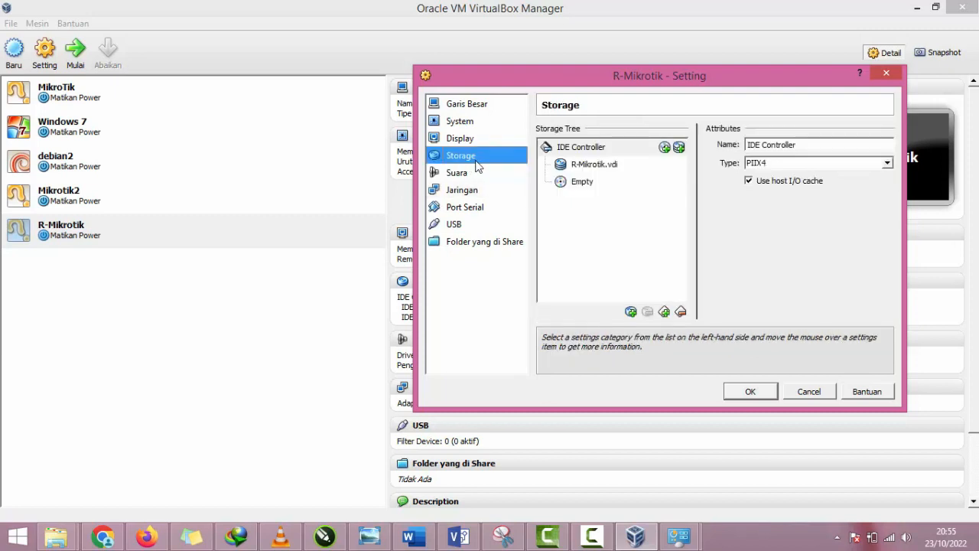
{"action": "left_click", "coordinate": [604, 167]}
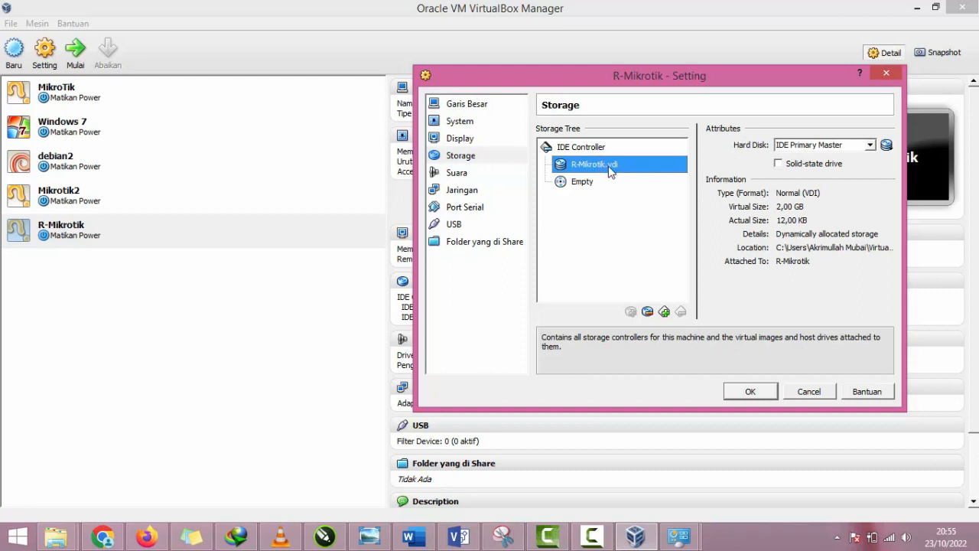
{"action": "left_click", "coordinate": [595, 185]}
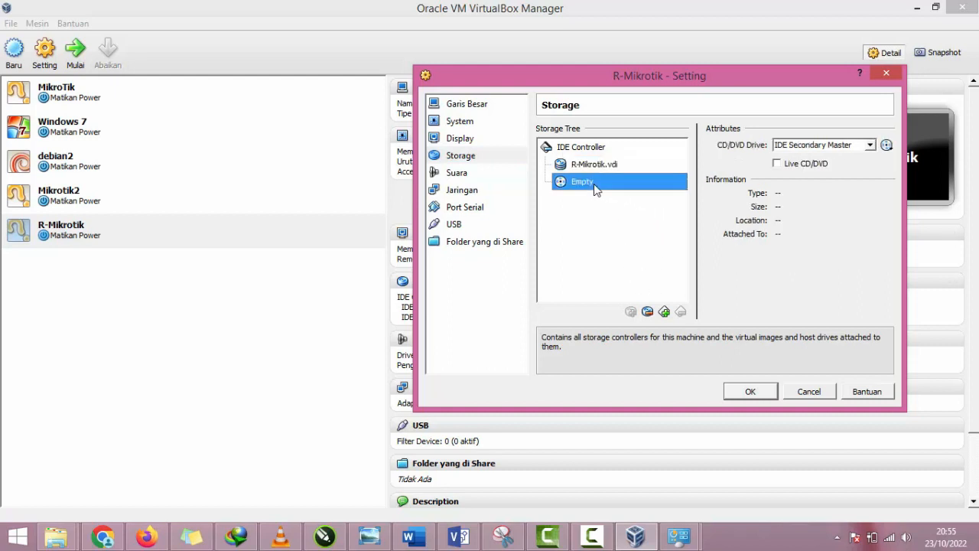
{"action": "left_click", "coordinate": [579, 168]}
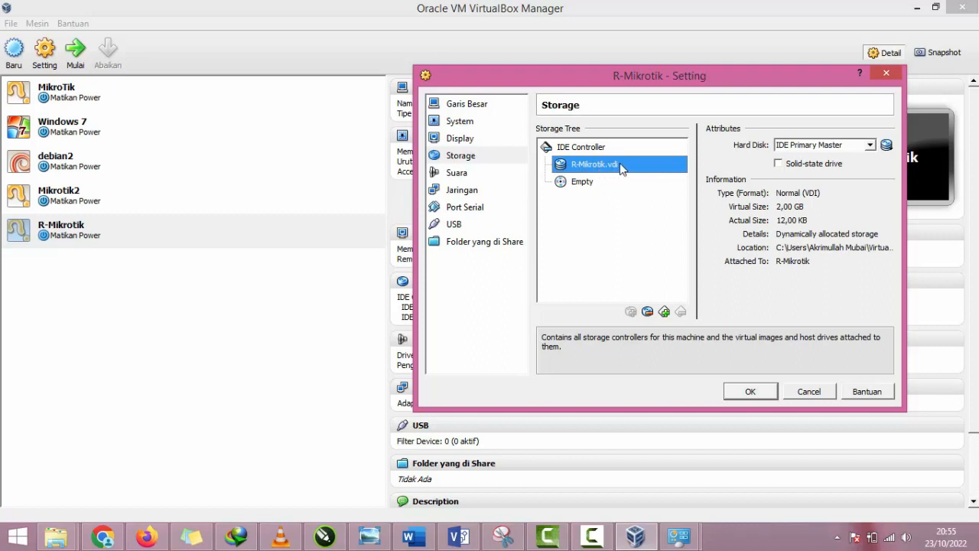
{"action": "left_click", "coordinate": [570, 187]}
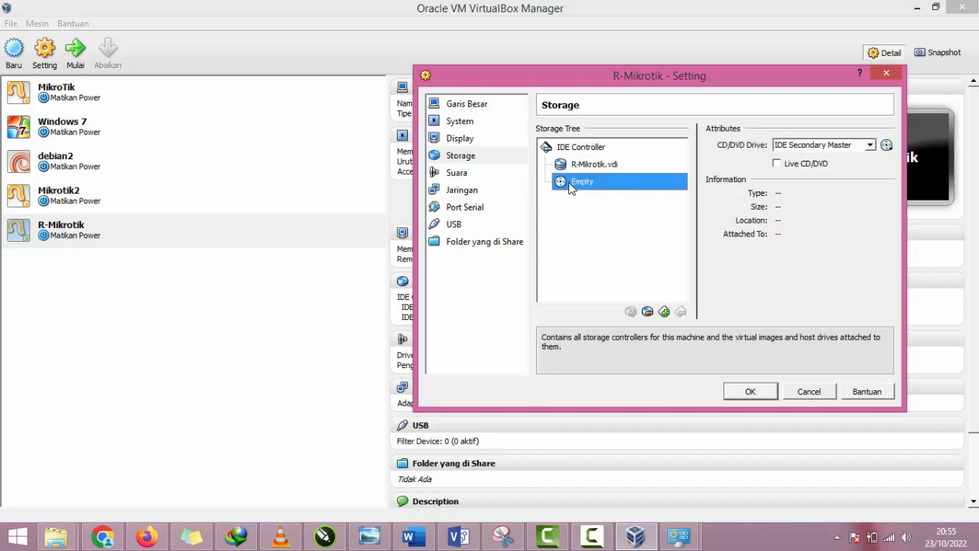
{"action": "left_click", "coordinate": [886, 145]}
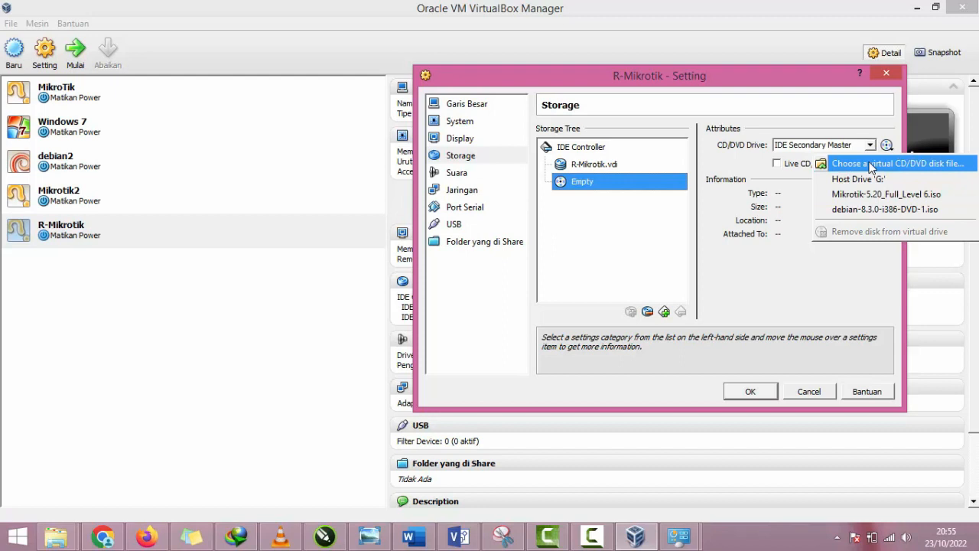
{"action": "left_click", "coordinate": [869, 164]}
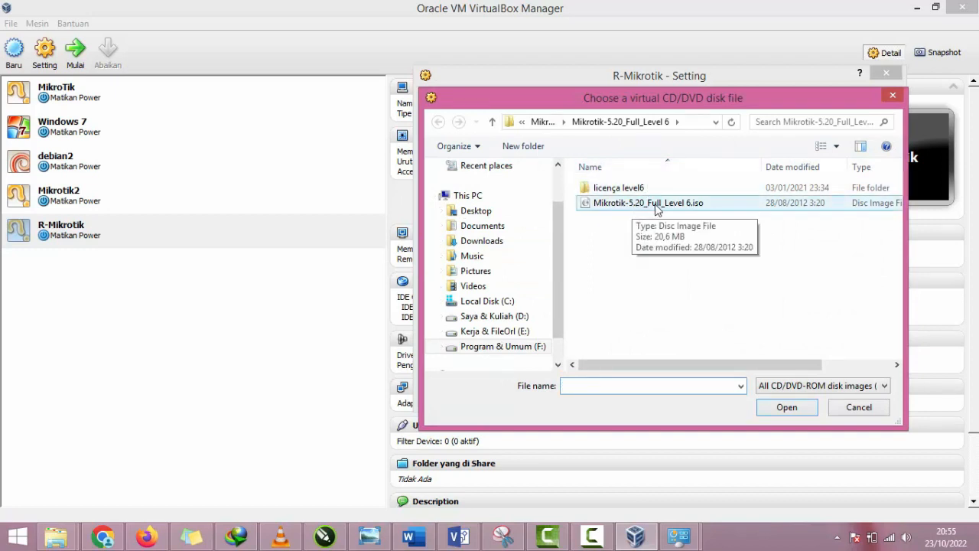
{"action": "left_click", "coordinate": [710, 209]}
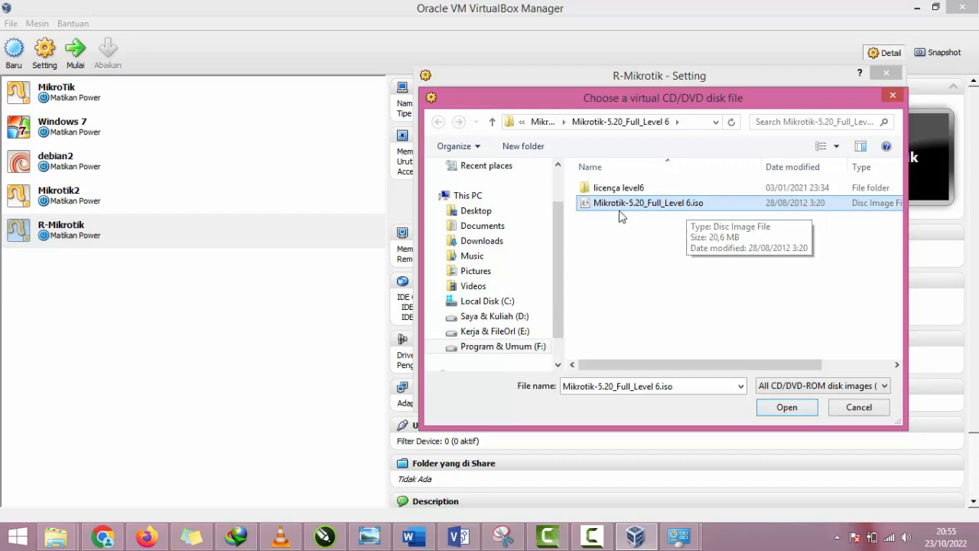
{"action": "left_click", "coordinate": [767, 413]}
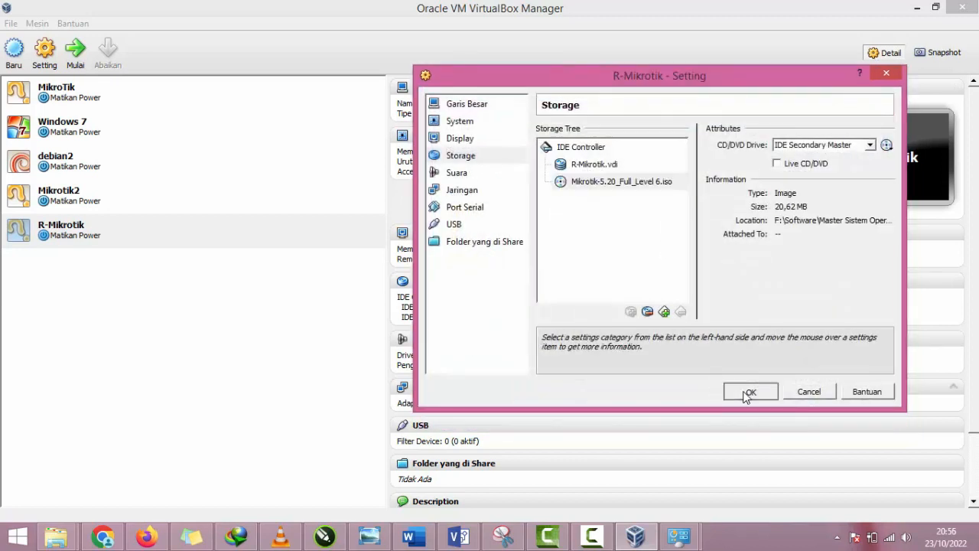
{"action": "left_click", "coordinate": [741, 391]}
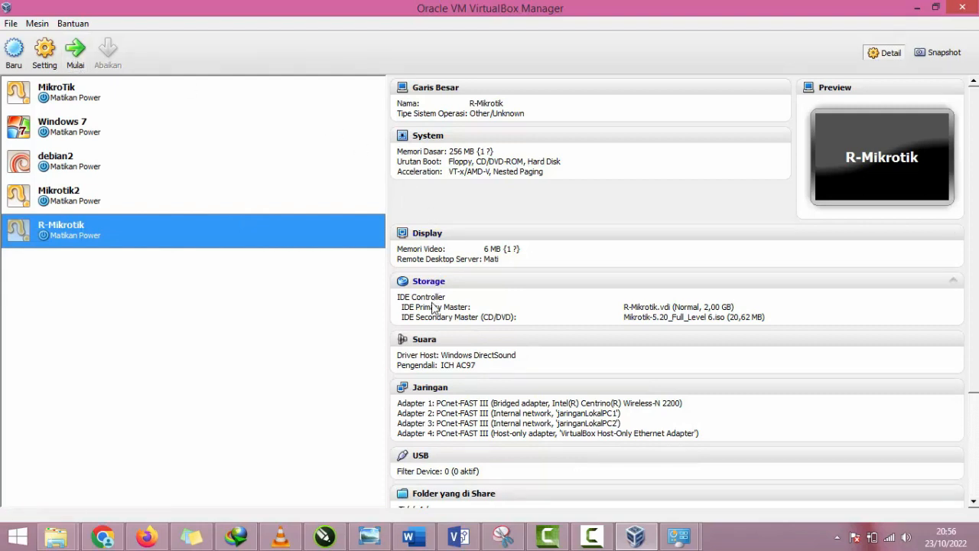
Step: Check the R-Mikrotik configuration summary and start the virtual machine
{"action": "scroll", "coordinate": [433, 306], "scroll_direction": "down", "scroll_amount": 3}
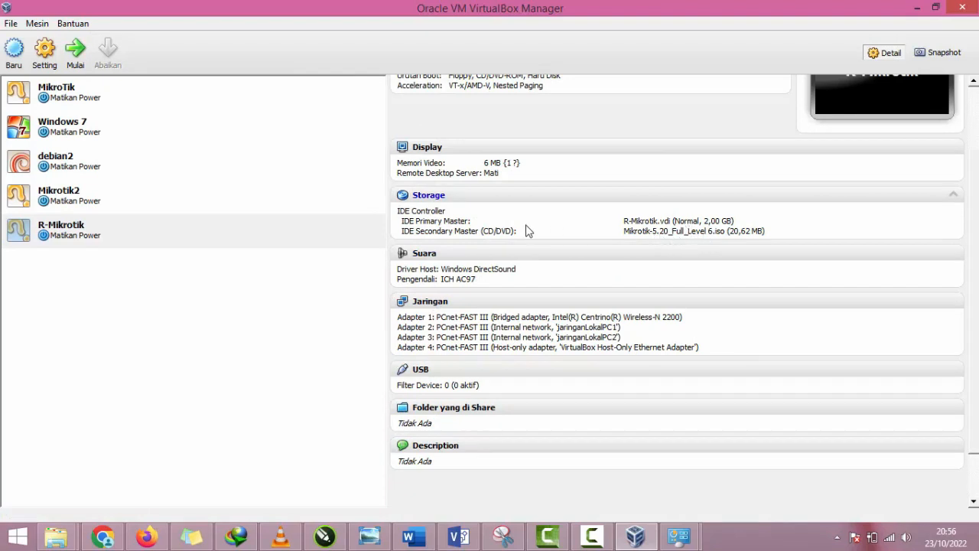
{"action": "scroll", "coordinate": [464, 243], "scroll_direction": "up", "scroll_amount": 3}
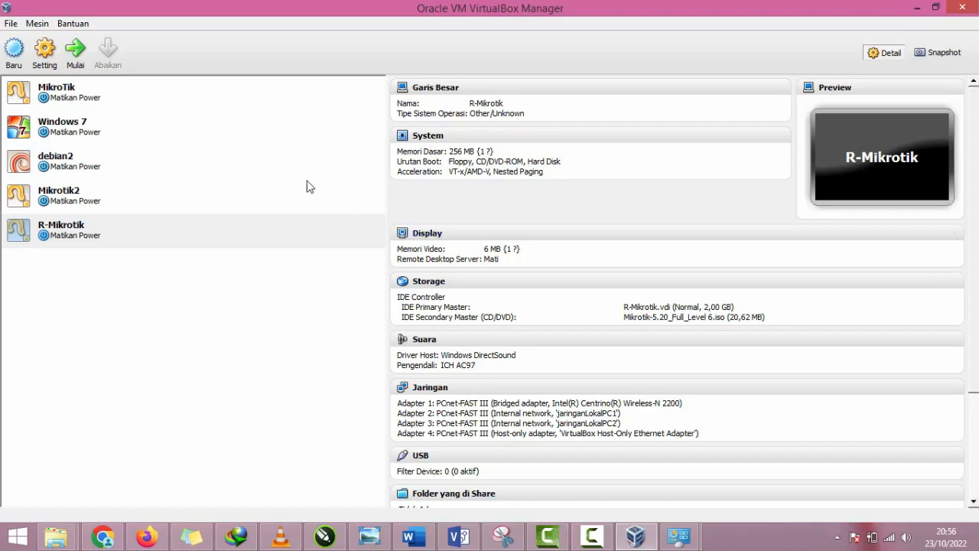
{"action": "left_click", "coordinate": [85, 68]}
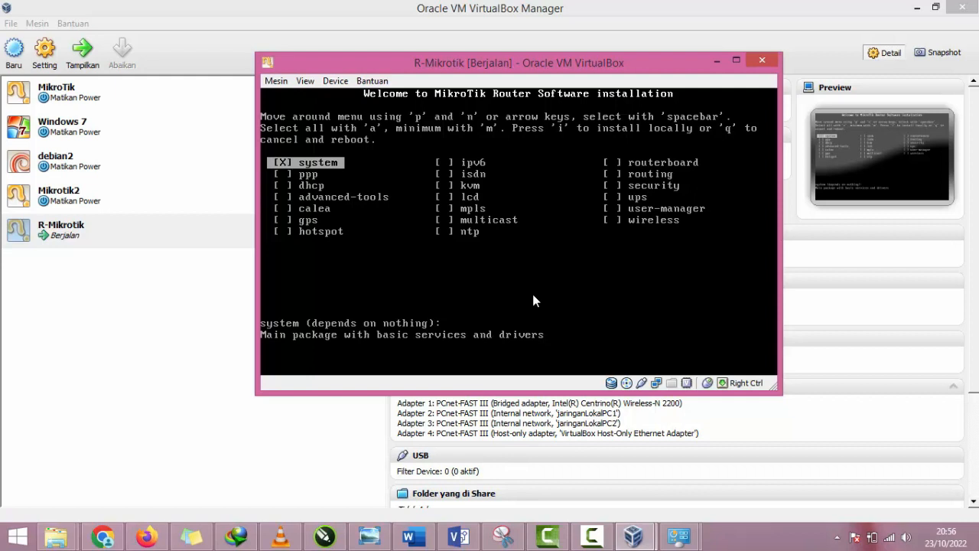
Step: Install all MikroTik packages locally without keeping the old configuration, agreeing to erase the disk
{"action": "key", "text": "a"}
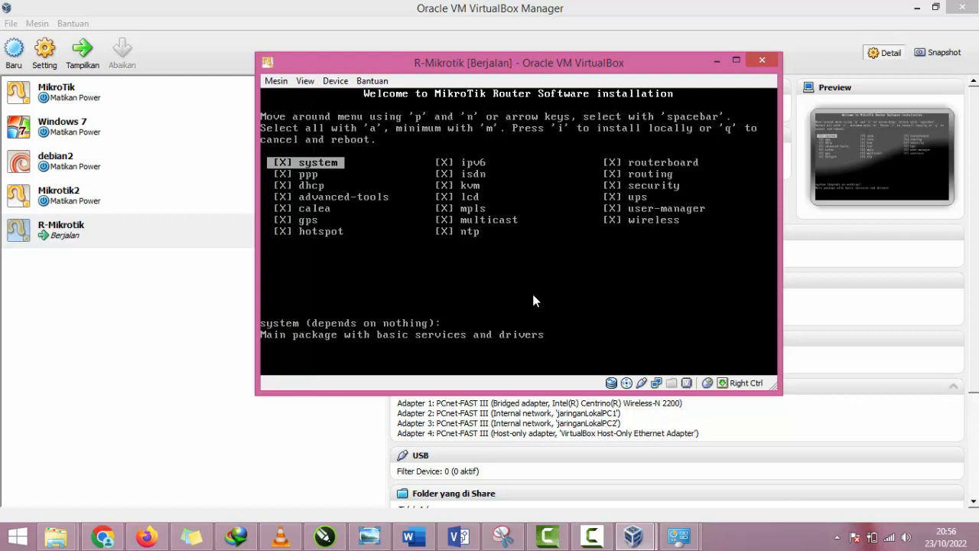
{"action": "key", "text": "i"}
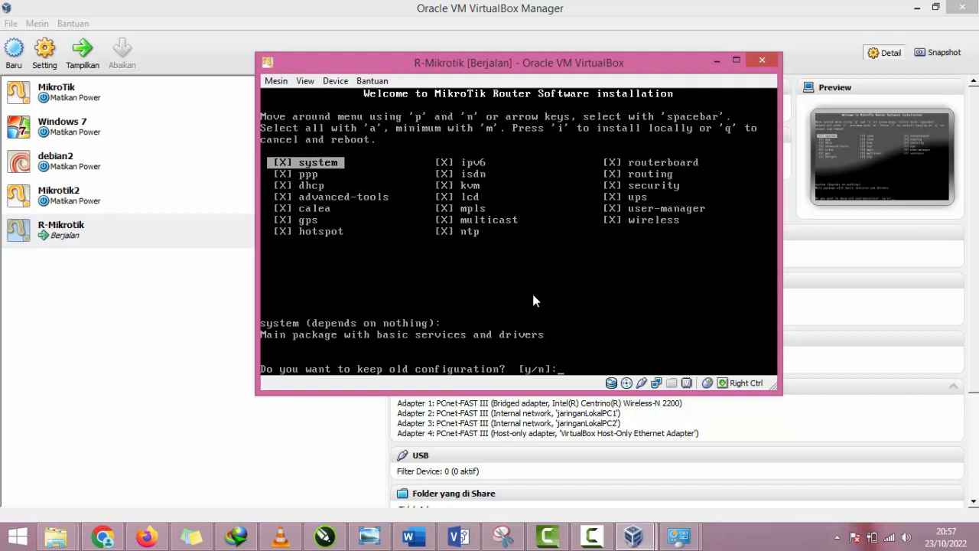
{"action": "type", "text": "n"}
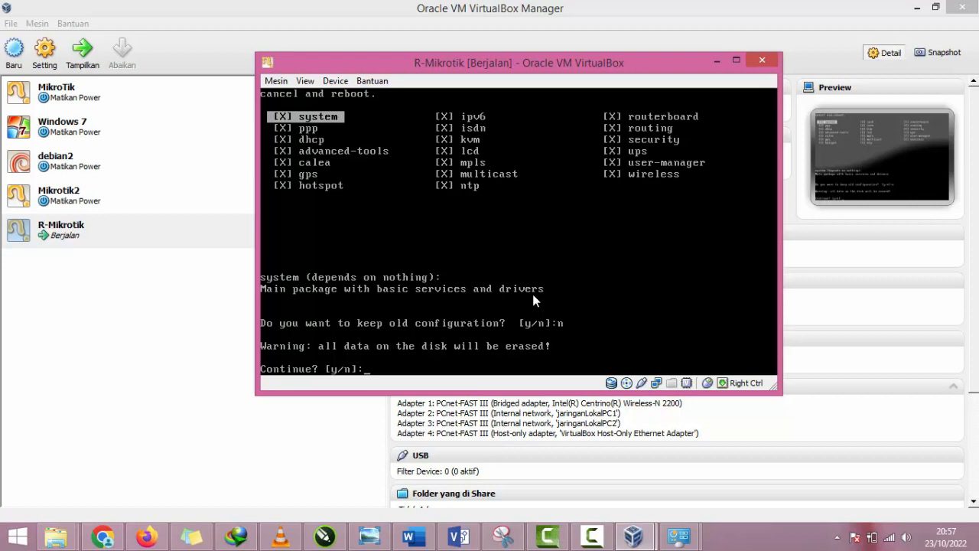
{"action": "type", "text": "y"}
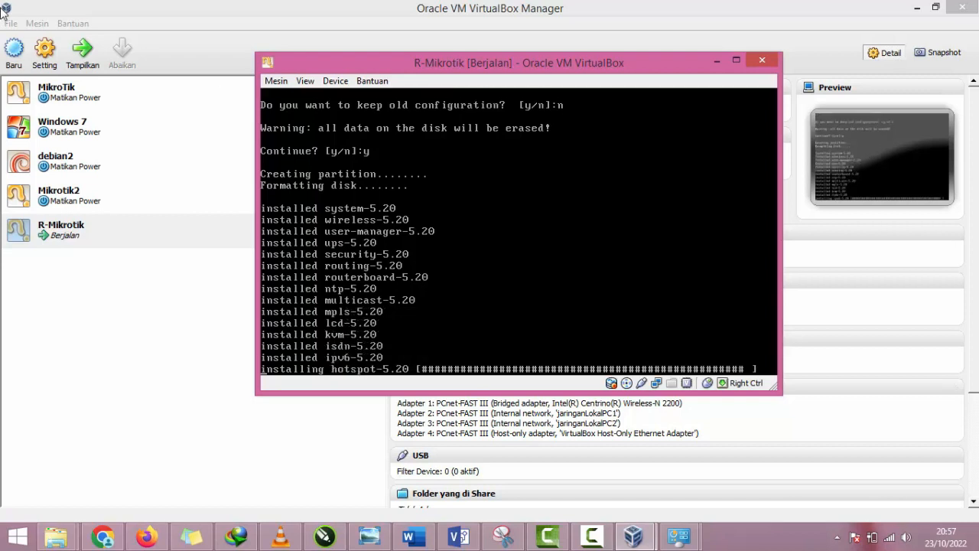
Step: Launch winbox.exe from the Software\Aplikasi Internet folder on drive F: and move its window clear of the R-Mikrotik console
{"action": "left_click", "coordinate": [67, 538]}
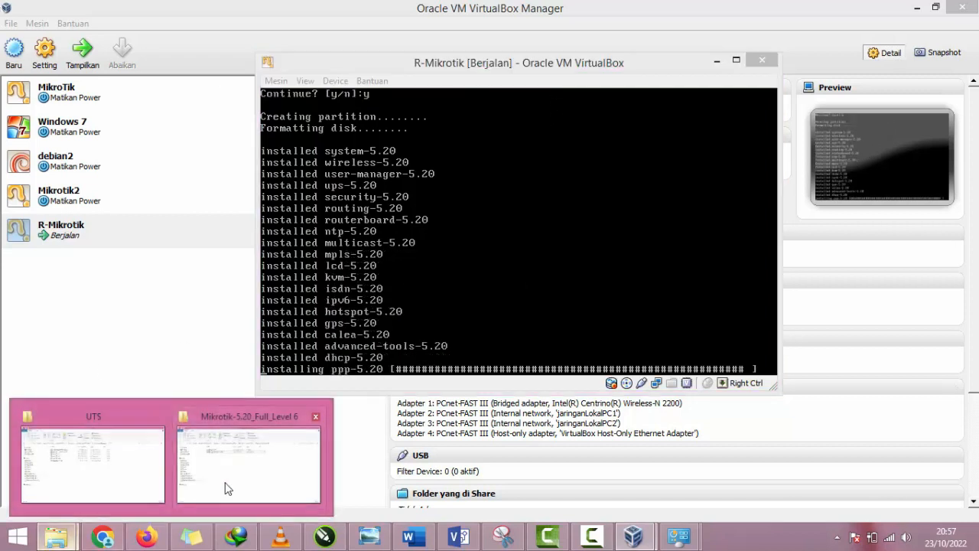
{"action": "left_click", "coordinate": [240, 478]}
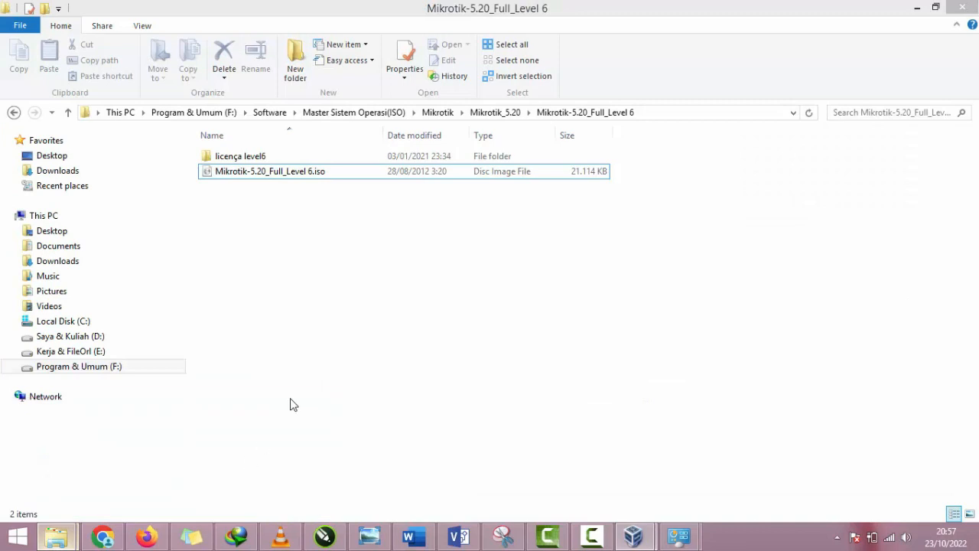
{"action": "left_click", "coordinate": [270, 112]}
{"action": "double_click", "coordinate": [248, 169]}
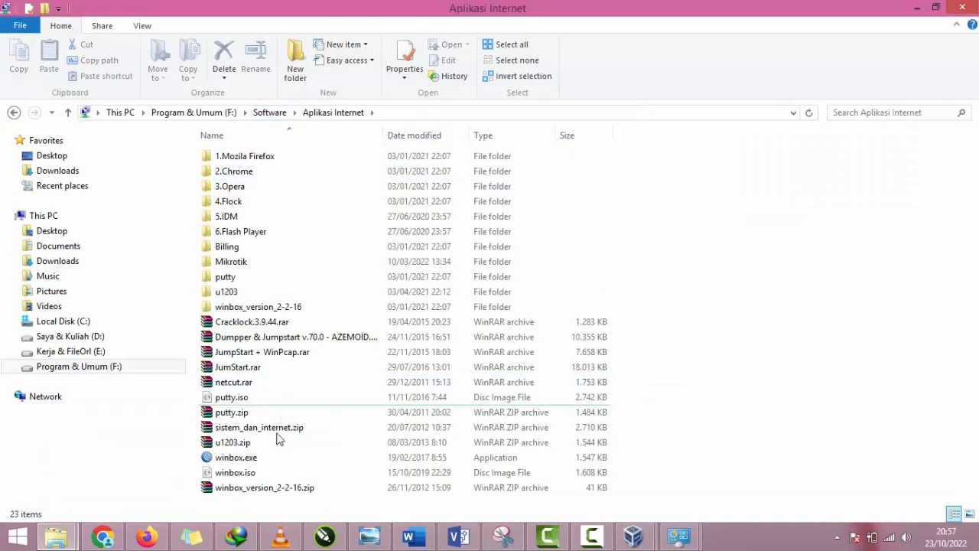
{"action": "left_click", "coordinate": [263, 457]}
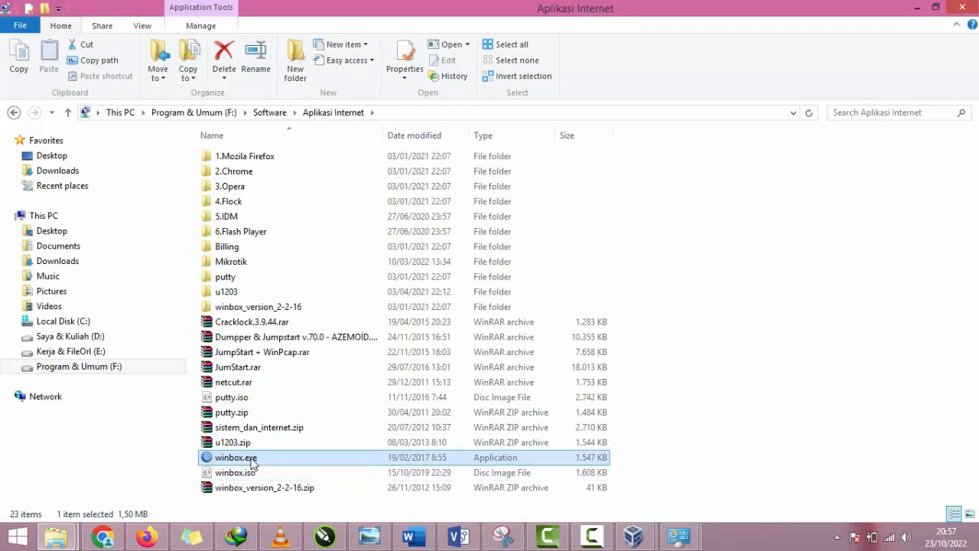
{"action": "double_click", "coordinate": [253, 461]}
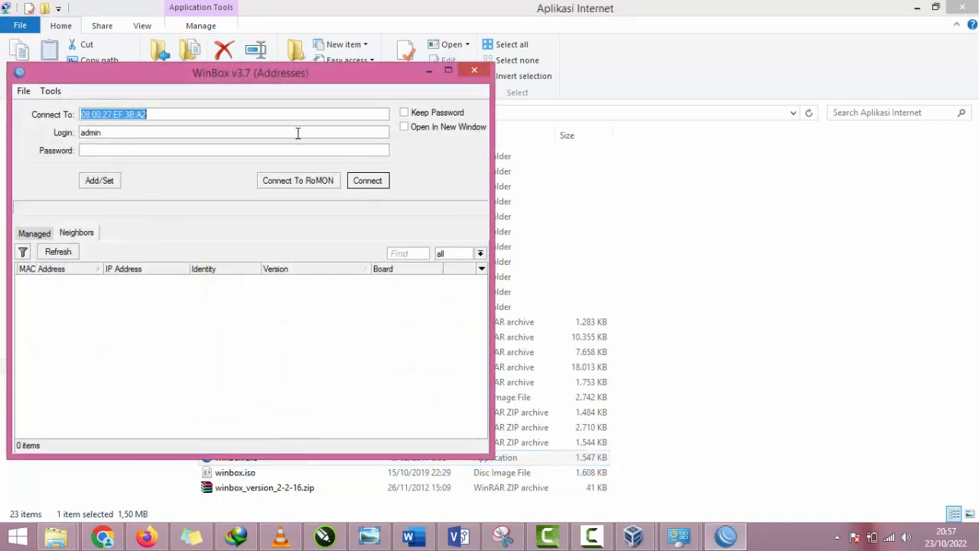
{"action": "left_click_drag", "start_coordinate": [242, 86], "coordinate": [470, 100]}
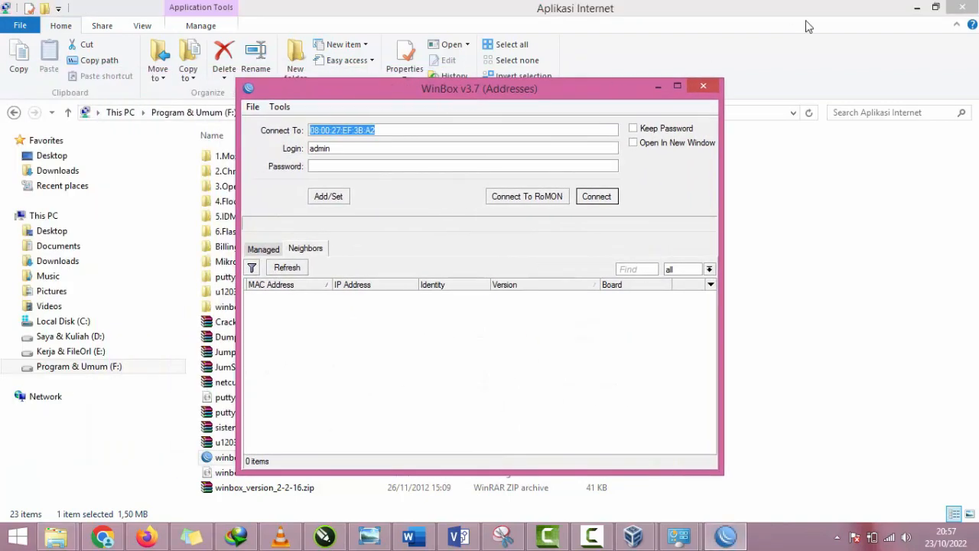
{"action": "left_click", "coordinate": [915, 6]}
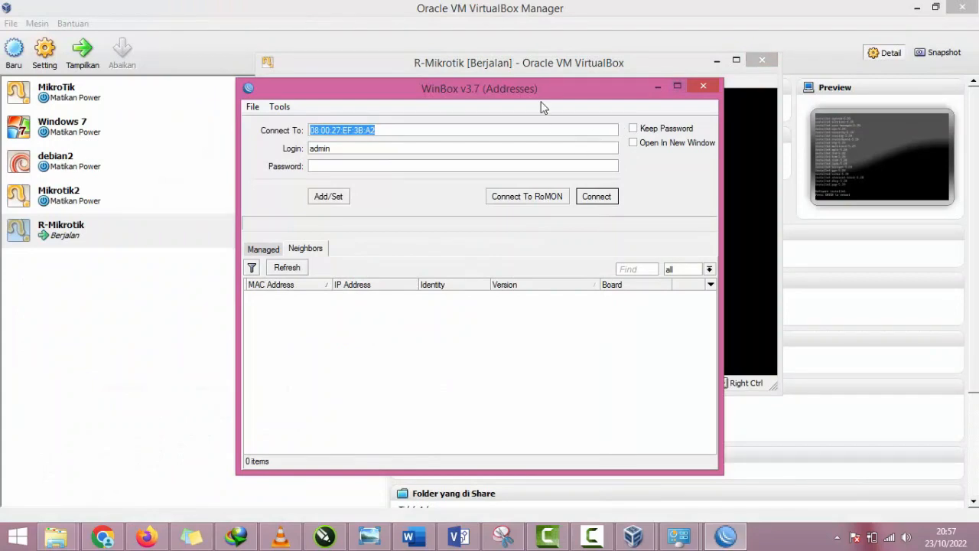
{"action": "left_click_drag", "start_coordinate": [541, 90], "coordinate": [812, 183]}
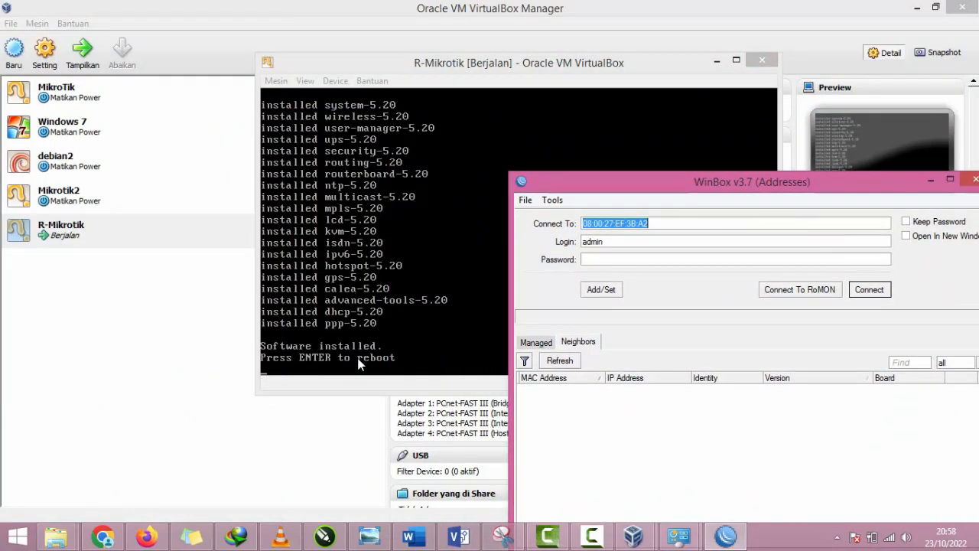
Step: Eject Mikrotik-5.20_Full_Level 6.iso from the running machine's virtual drive and reboot into the installed system
{"action": "left_click", "coordinate": [337, 81]}
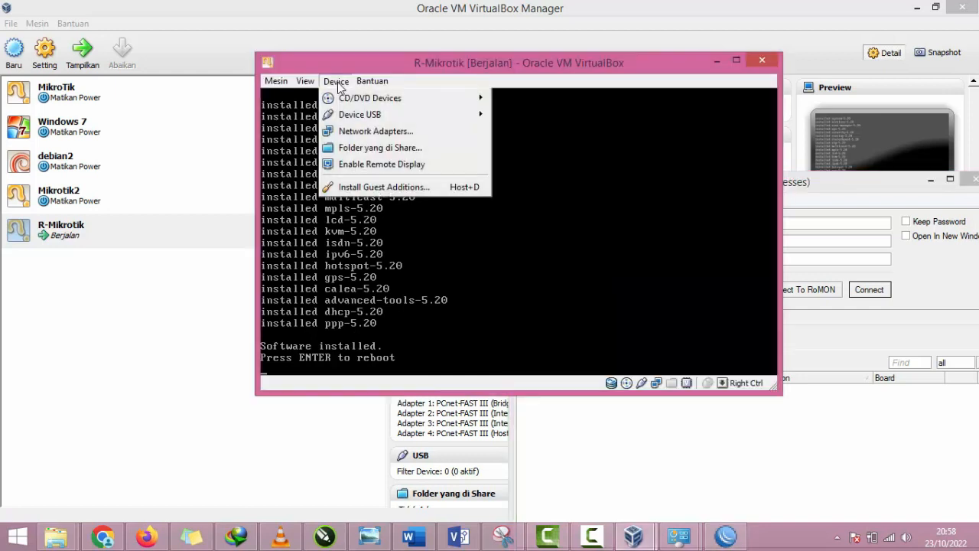
{"action": "mouse_move", "coordinate": [342, 100]}
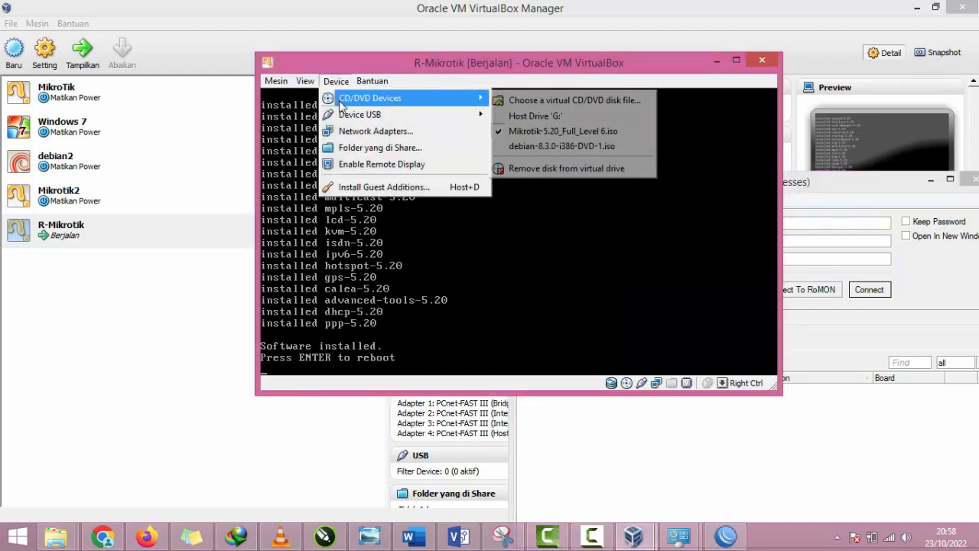
{"action": "left_click", "coordinate": [534, 131]}
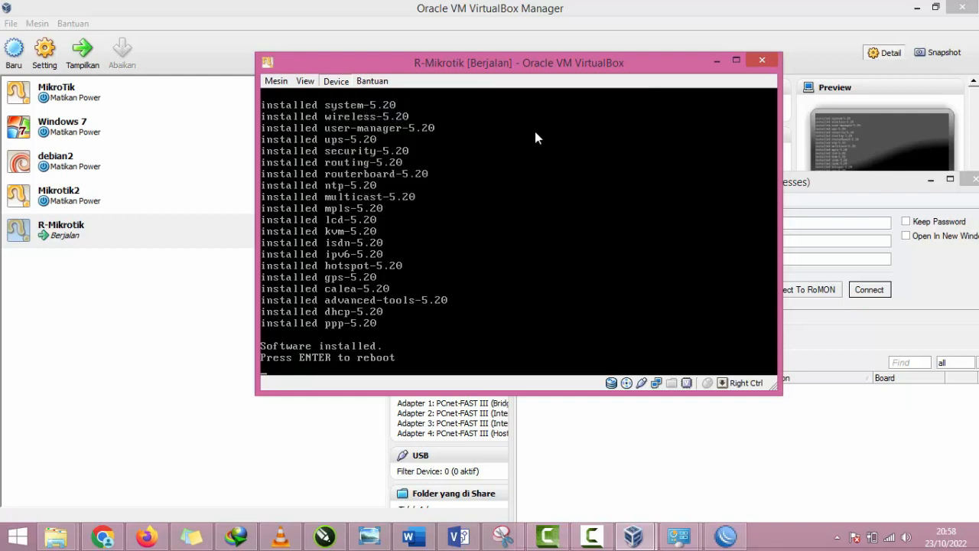
{"action": "left_click", "coordinate": [336, 81]}
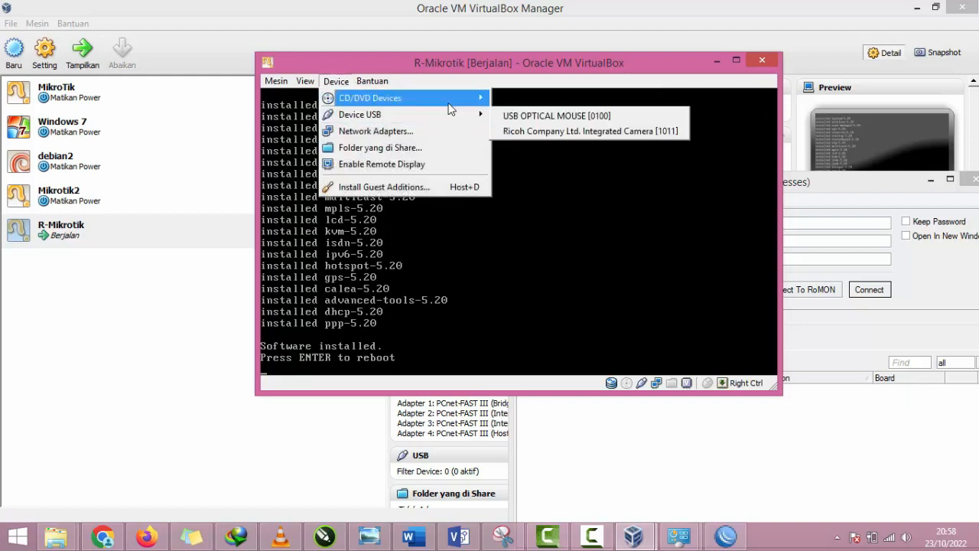
{"action": "mouse_move", "coordinate": [437, 100]}
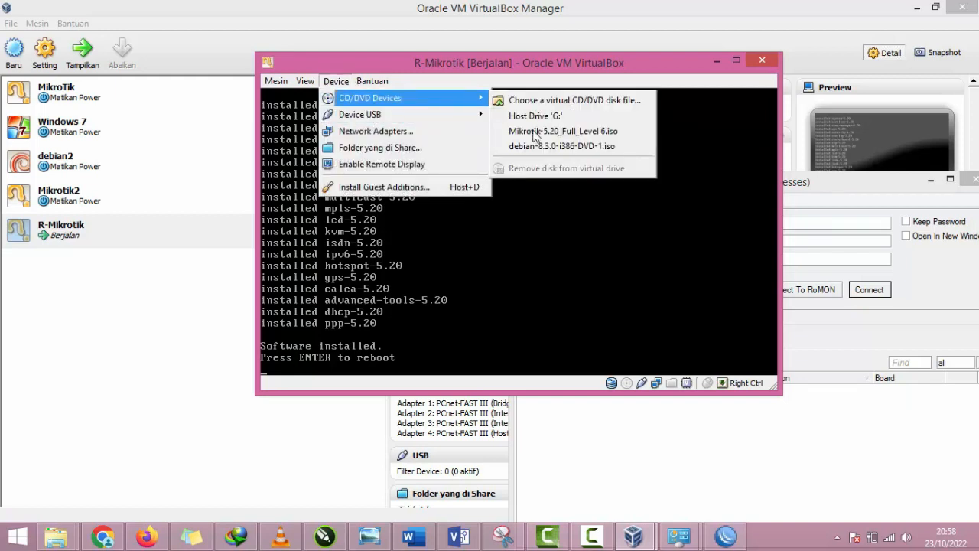
{"action": "left_click", "coordinate": [448, 273]}
{"action": "key", "text": "Return"}
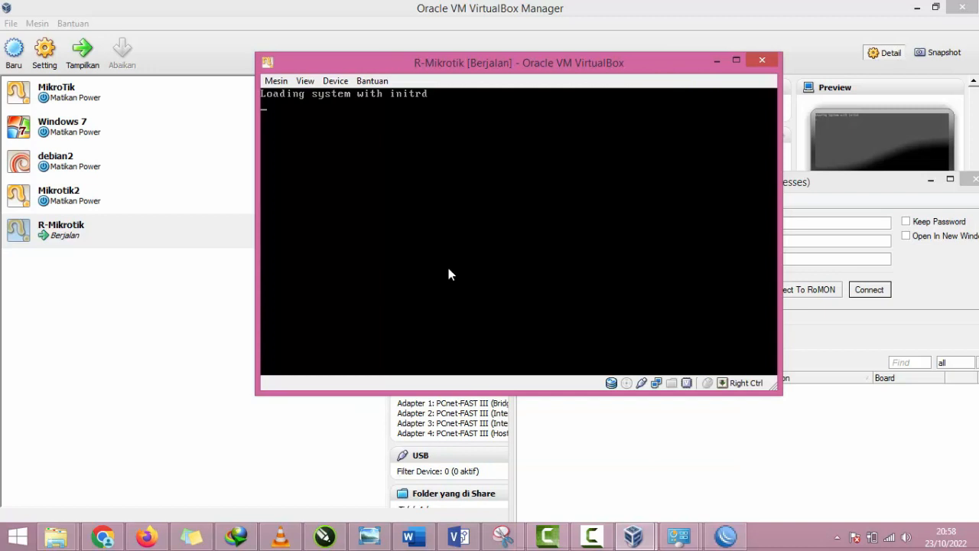
Step: Arrange the console and WinBox windows, refresh the neighbor list, and connect as admin to the MikroTik at 08:00:27:86:2F:E0
{"action": "left_click_drag", "start_coordinate": [488, 65], "coordinate": [301, 69]}
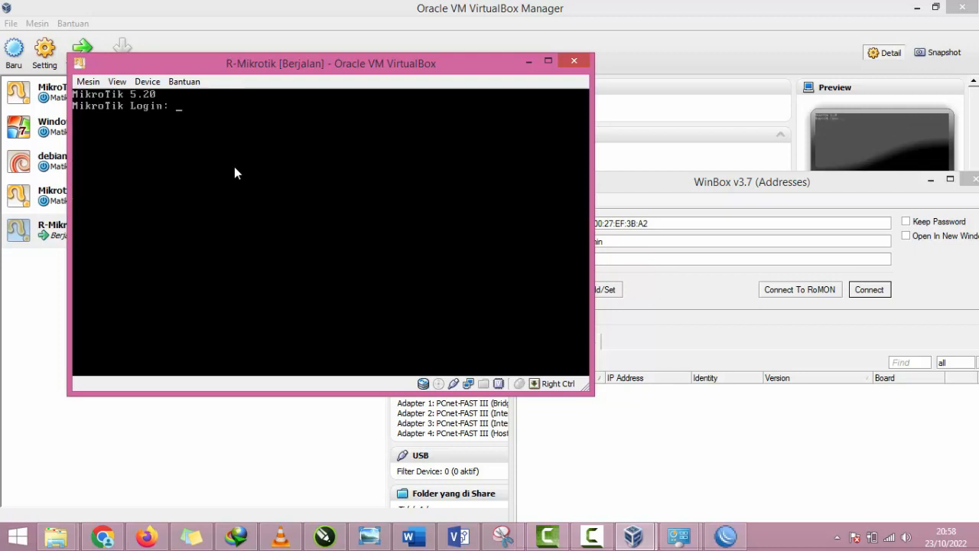
{"action": "left_click_drag", "start_coordinate": [627, 176], "coordinate": [534, 57]}
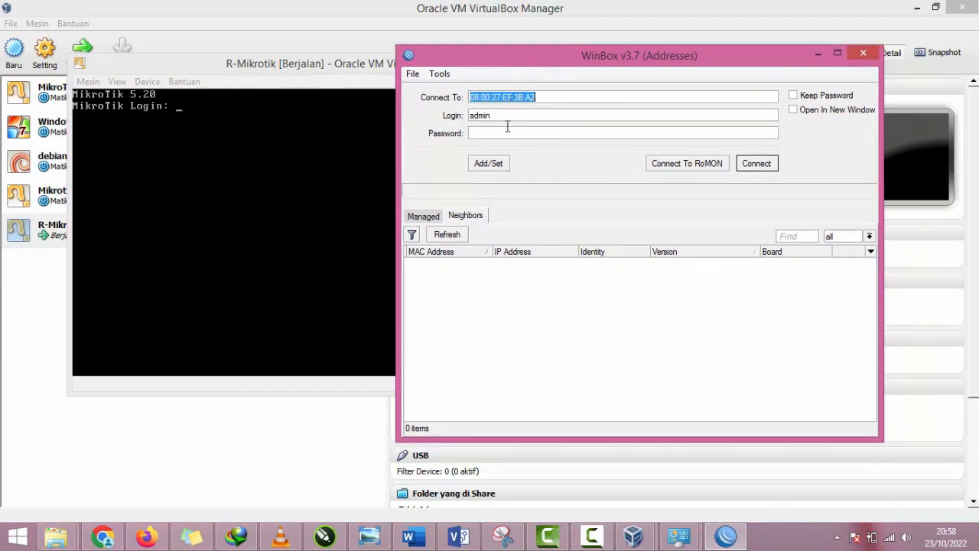
{"action": "left_click", "coordinate": [462, 234]}
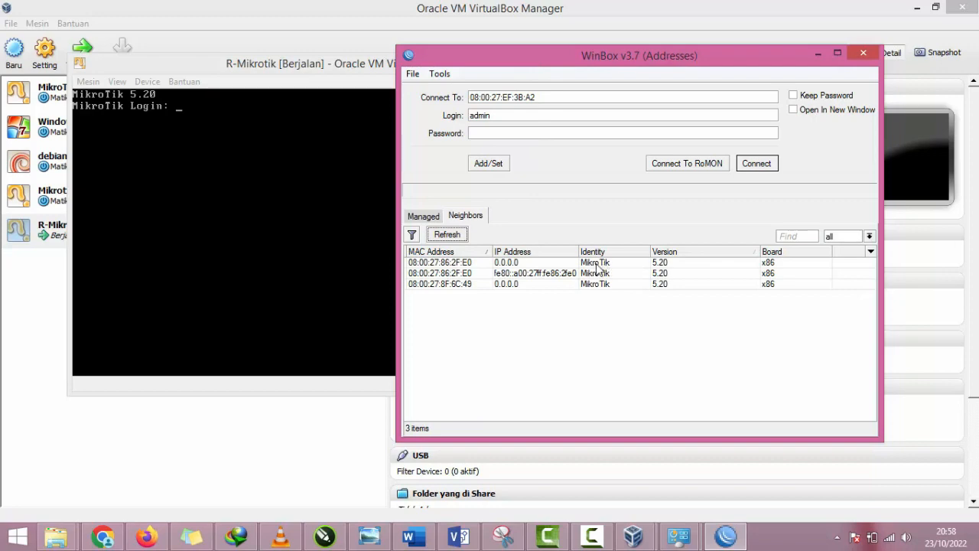
{"action": "left_click", "coordinate": [461, 264]}
{"action": "left_click", "coordinate": [762, 167]}
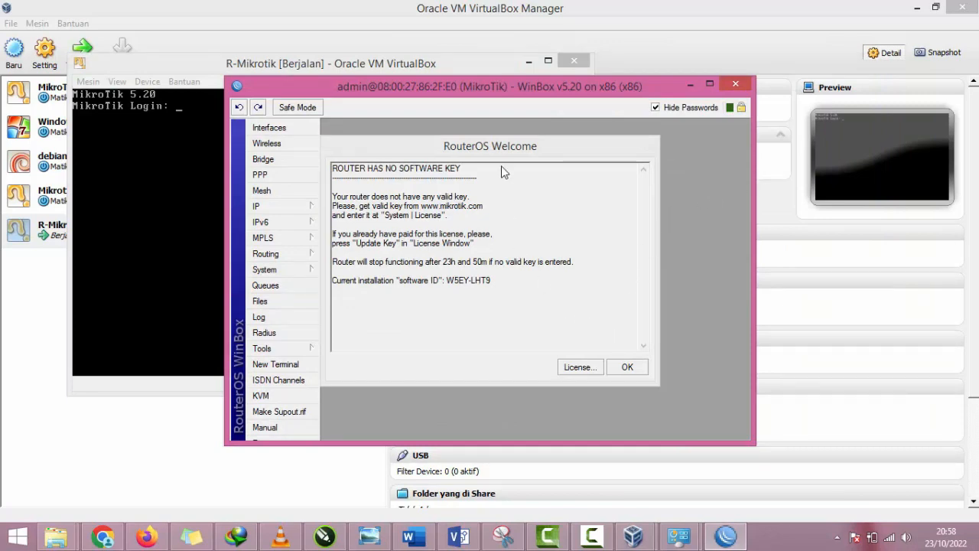
Step: Open the router's License window from the RouterOS welcome notice and bring up the Import Key file browser
{"action": "mouse_move", "coordinate": [468, 84]}
{"action": "left_mouse_down"}
{"action": "mouse_move", "coordinate": [560, 69]}
{"action": "mouse_move", "coordinate": [471, 71]}
{"action": "left_mouse_up"}
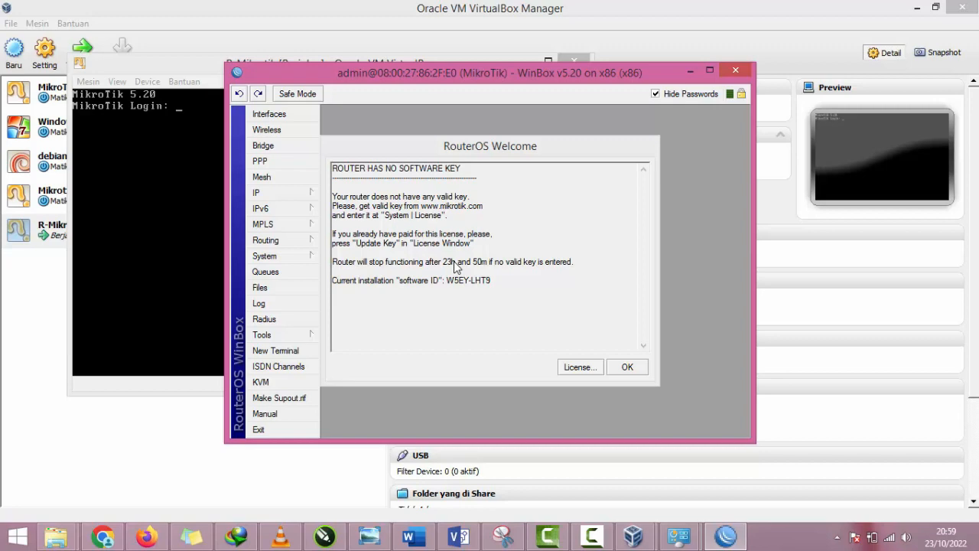
{"action": "left_click", "coordinate": [566, 367]}
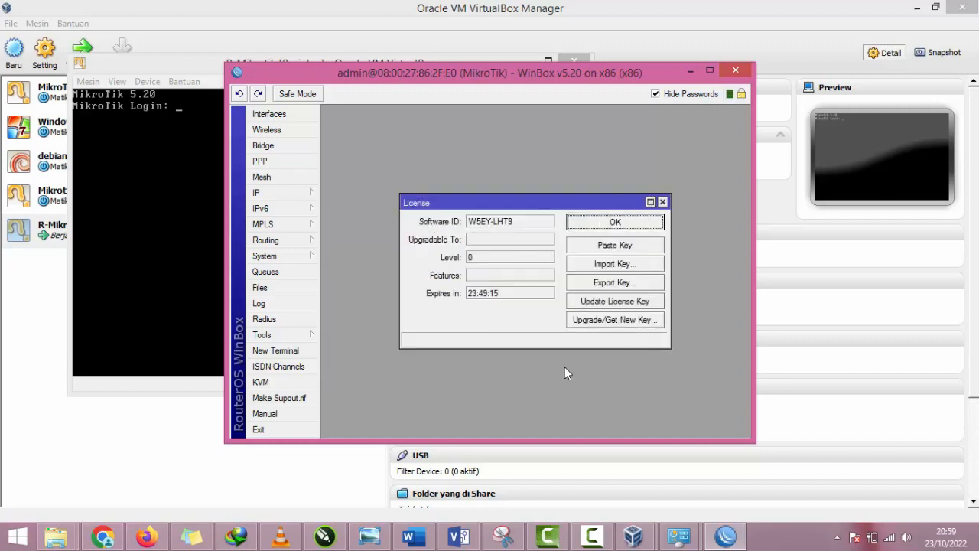
{"action": "left_click", "coordinate": [604, 266]}
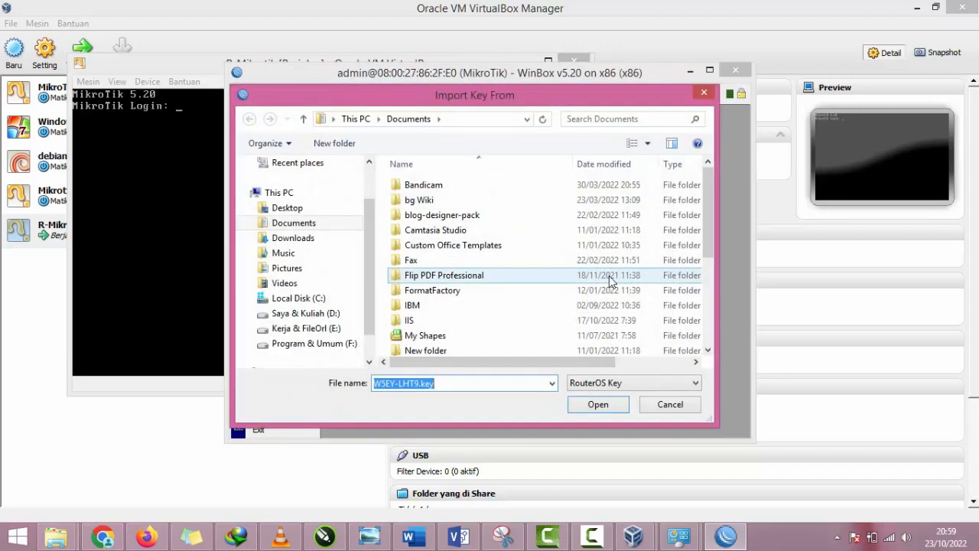
{"action": "left_click", "coordinate": [668, 406]}
{"action": "left_click", "coordinate": [614, 264]}
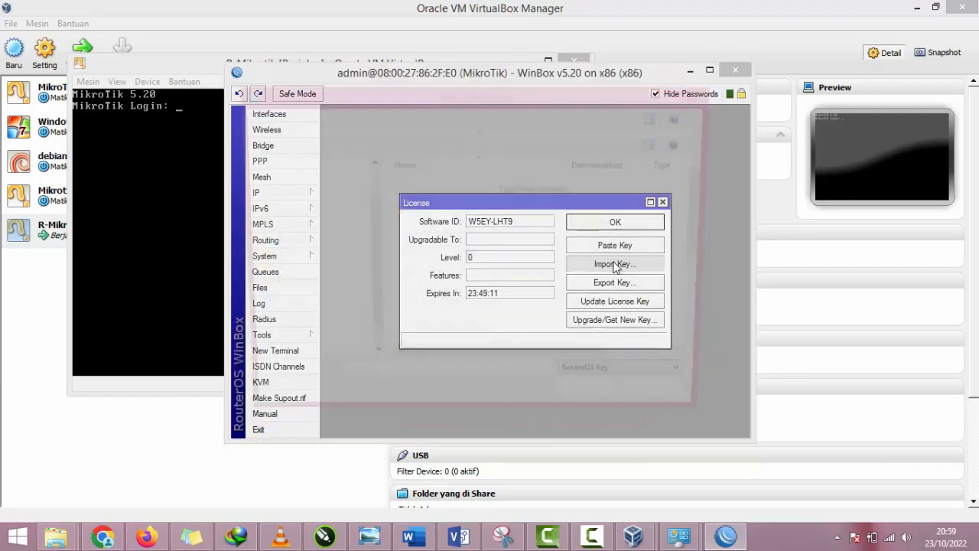
Step: Copy the path of the licença level6 folder inside Mikrotik-5.20_Full_Level 6 in File Explorer
{"action": "mouse_move", "coordinate": [56, 536]}
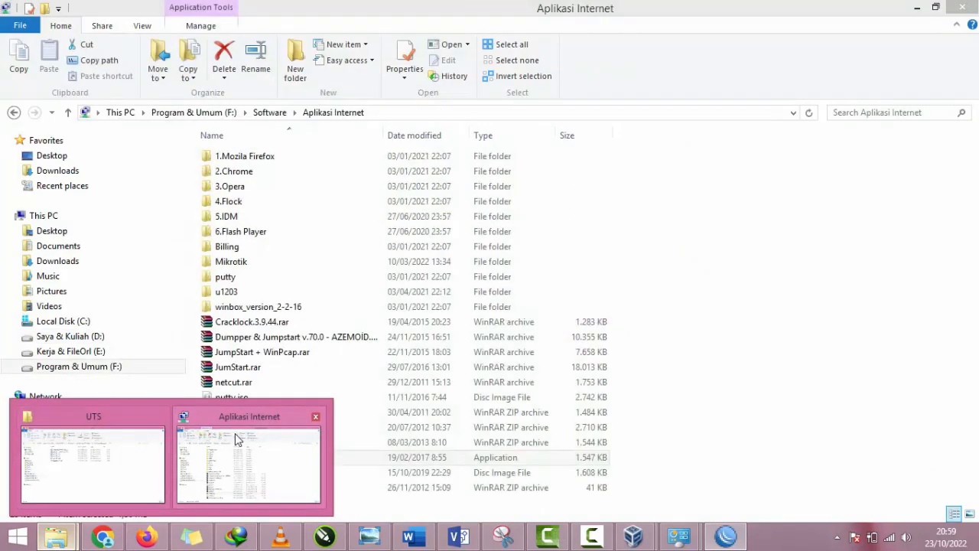
{"action": "left_click", "coordinate": [191, 452]}
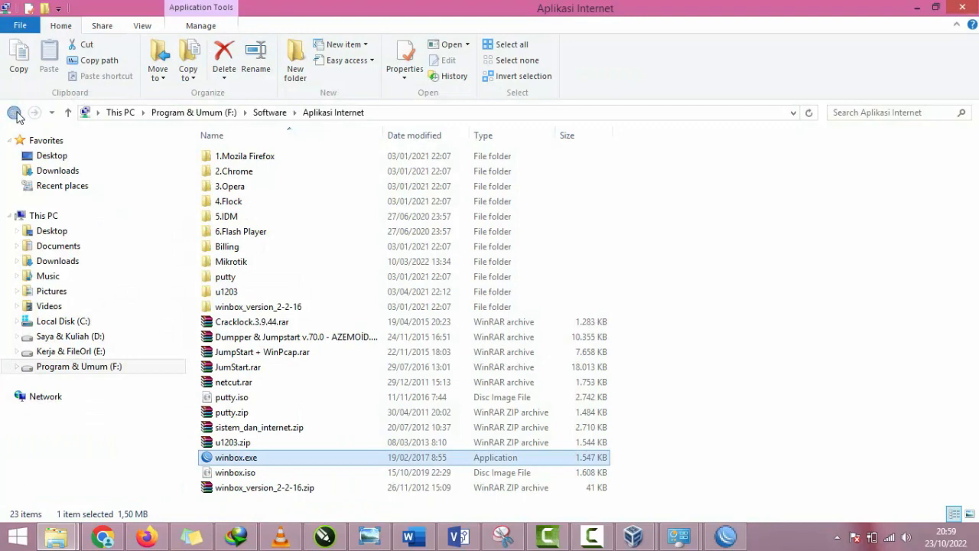
{"action": "left_click", "coordinate": [14, 112]}
{"action": "left_click", "coordinate": [12, 111]}
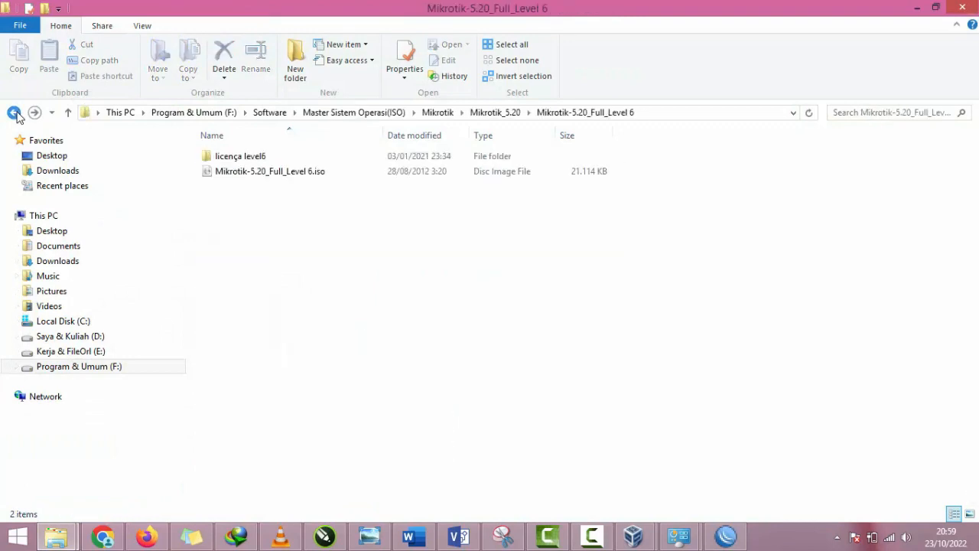
{"action": "double_click", "coordinate": [212, 161]}
{"action": "left_click", "coordinate": [730, 115]}
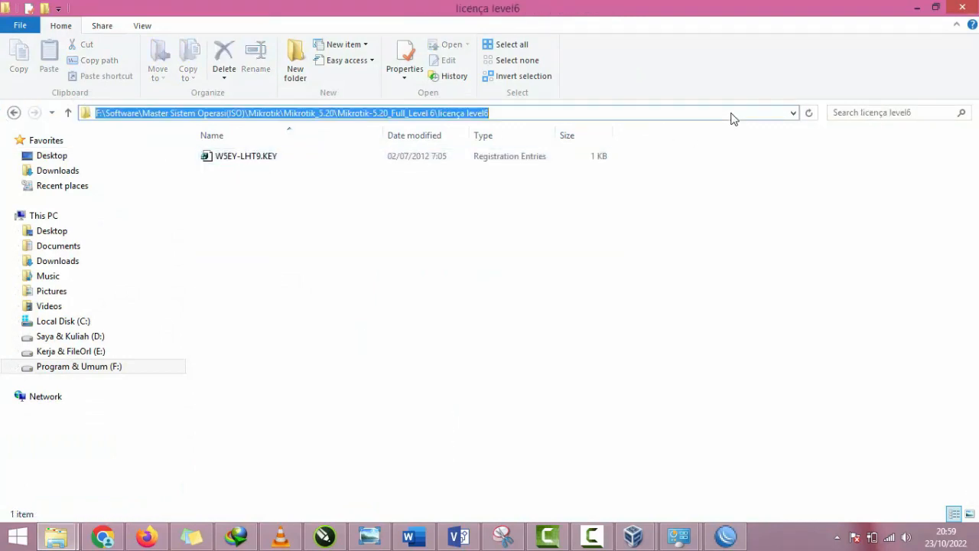
{"action": "key", "text": "ctrl+c"}
Step: Import the RouterOS license key file from the licença level6 folder using the copied path, and agree to reboot the router
{"action": "key", "text": "alt+Tab"}
{"action": "left_click", "coordinate": [488, 122]}
{"action": "key", "text": "ctrl+v"}
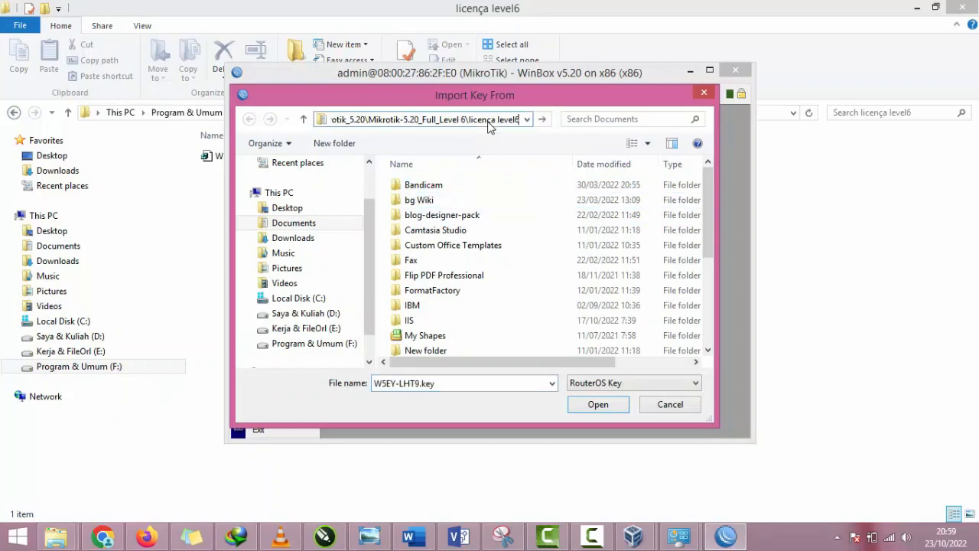
{"action": "key", "text": "Return"}
{"action": "double_click", "coordinate": [475, 190]}
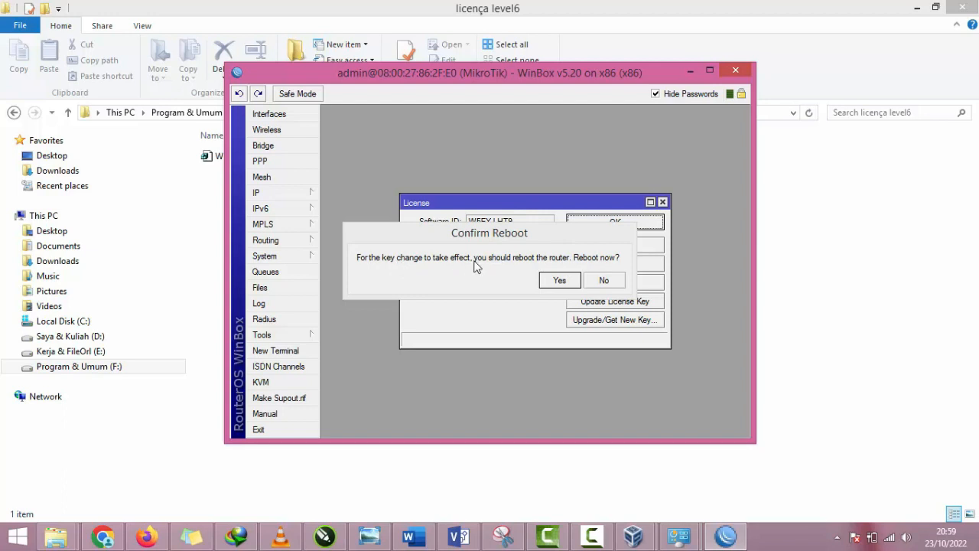
{"action": "left_click", "coordinate": [560, 279]}
Step: Check the router's restart in the R-Mikrotik console and return to the WinBox session
{"action": "mouse_move", "coordinate": [650, 540]}
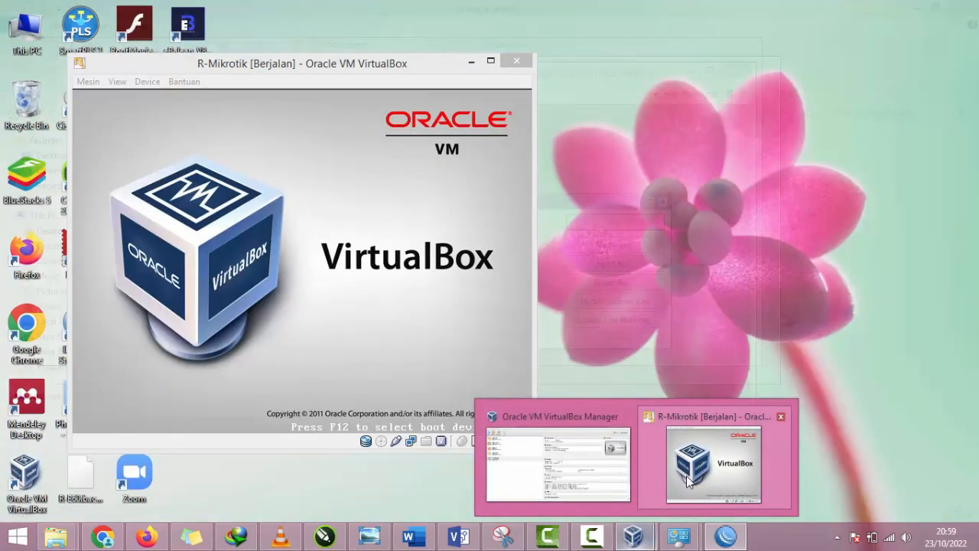
{"action": "left_click", "coordinate": [686, 475]}
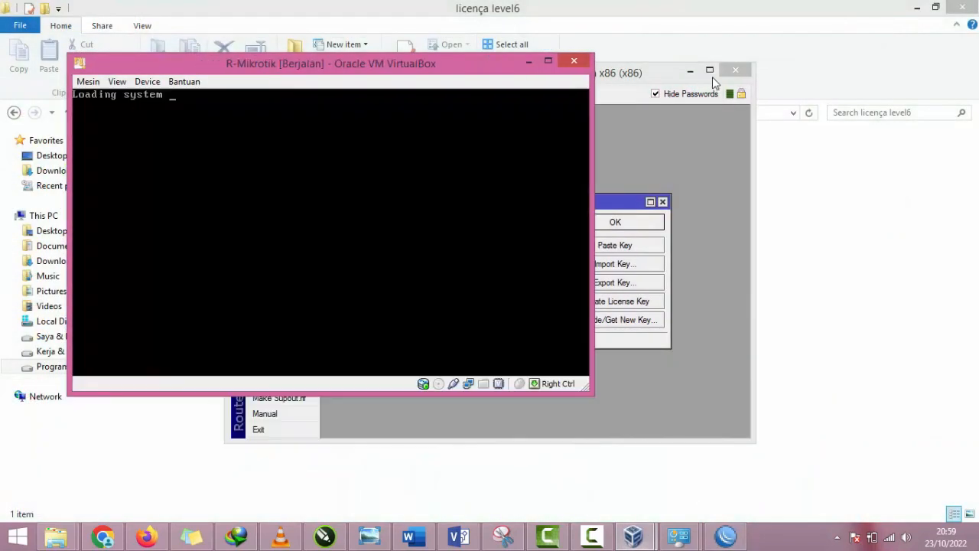
{"action": "left_click", "coordinate": [722, 75]}
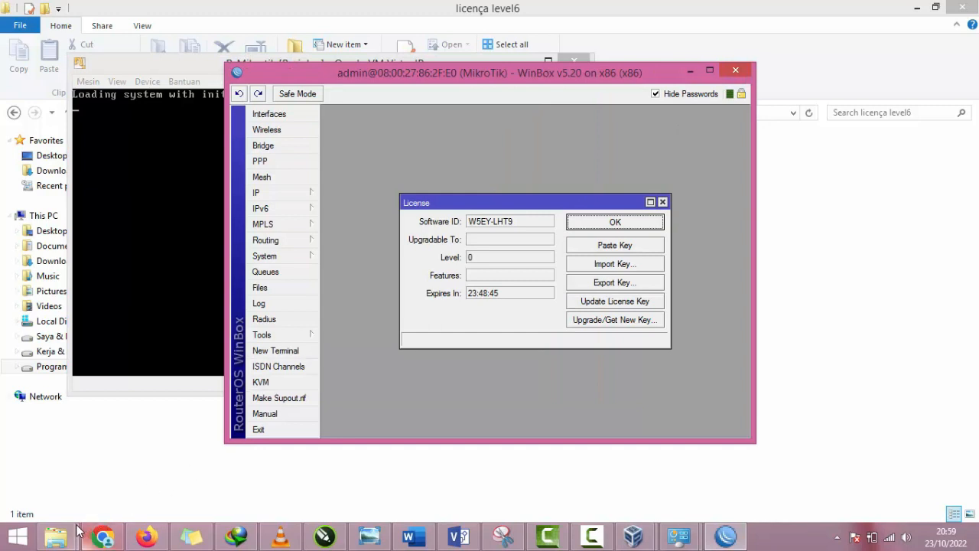
Step: Launch winbox.exe from the Mikrotik_5.20 folder, allow it through Windows Firewall on public networks, and minimize File Explorer
{"action": "left_click", "coordinate": [55, 536]}
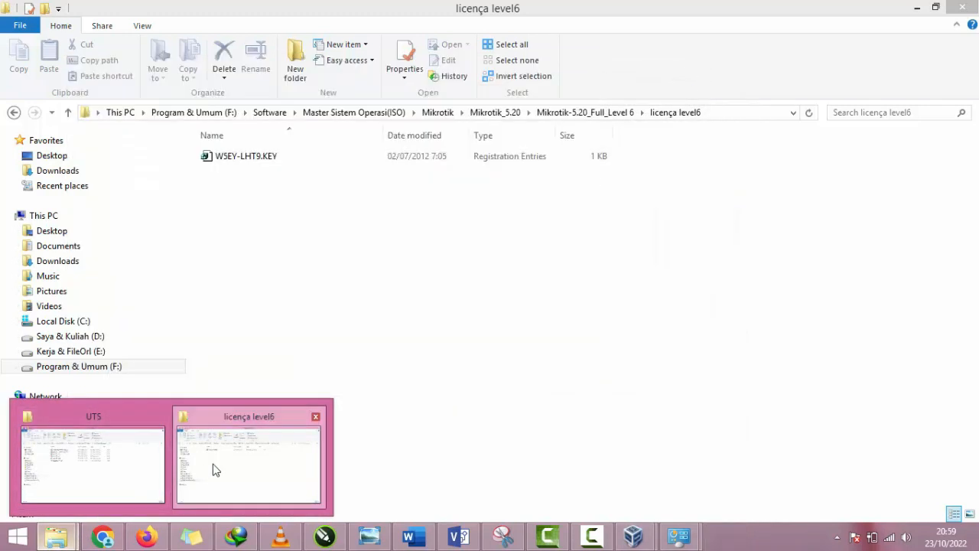
{"action": "left_click", "coordinate": [215, 469]}
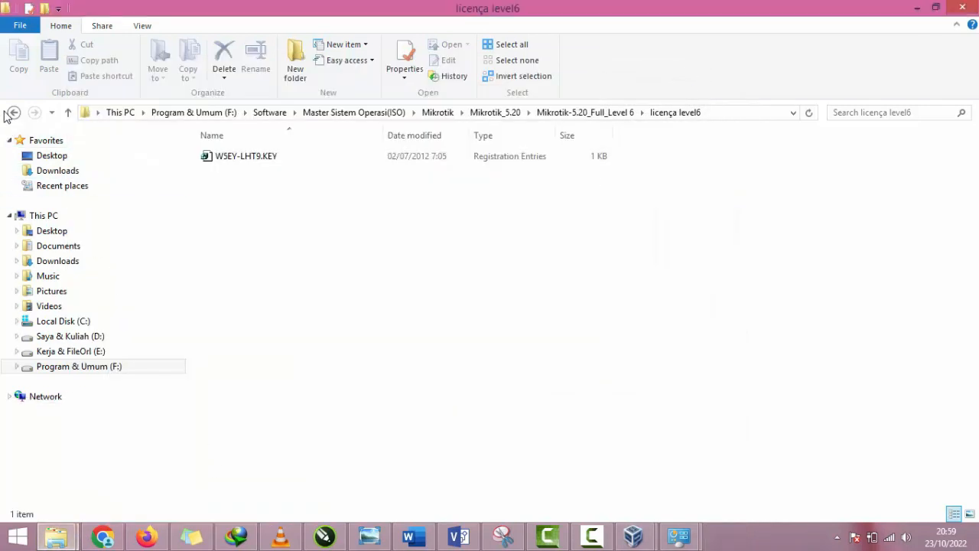
{"action": "left_click", "coordinate": [14, 113]}
{"action": "left_click", "coordinate": [13, 112]}
{"action": "left_click", "coordinate": [14, 112]}
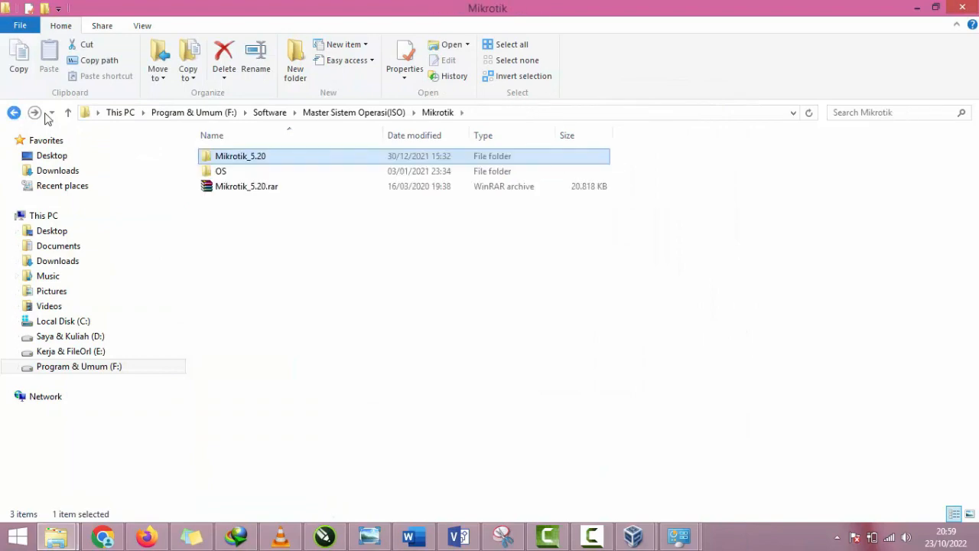
{"action": "left_click", "coordinate": [35, 112]}
{"action": "double_click", "coordinate": [275, 233]}
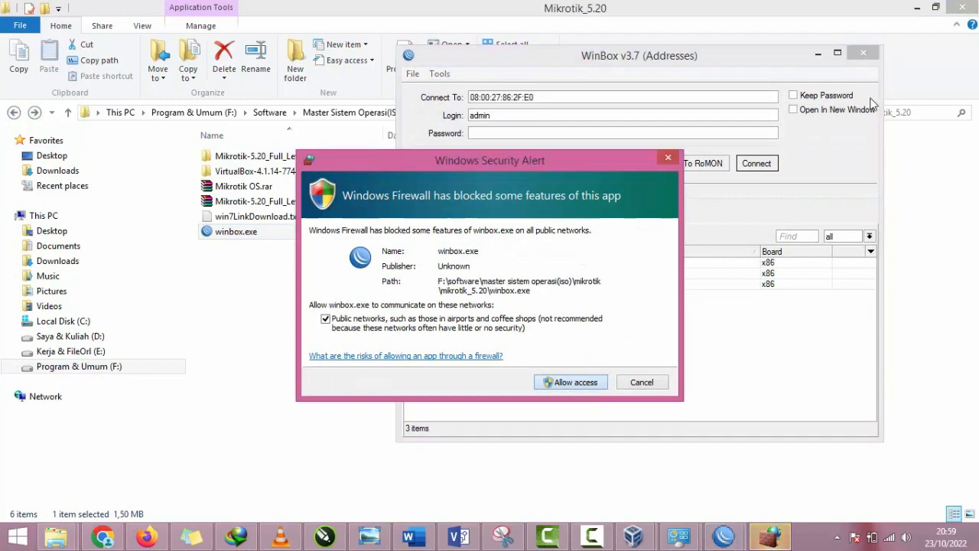
{"action": "left_click", "coordinate": [586, 382]}
{"action": "left_click", "coordinate": [916, 7]}
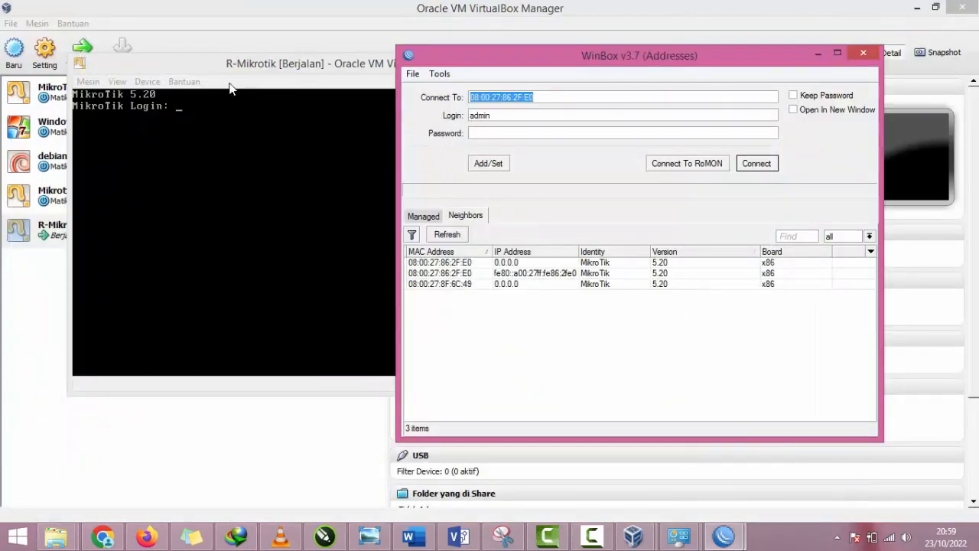
Step: Connect as admin to the neighbor 08:00:27:86:2F:E0 with IP address 0.0.0.0 and reposition the router session window
{"action": "left_click", "coordinate": [451, 262]}
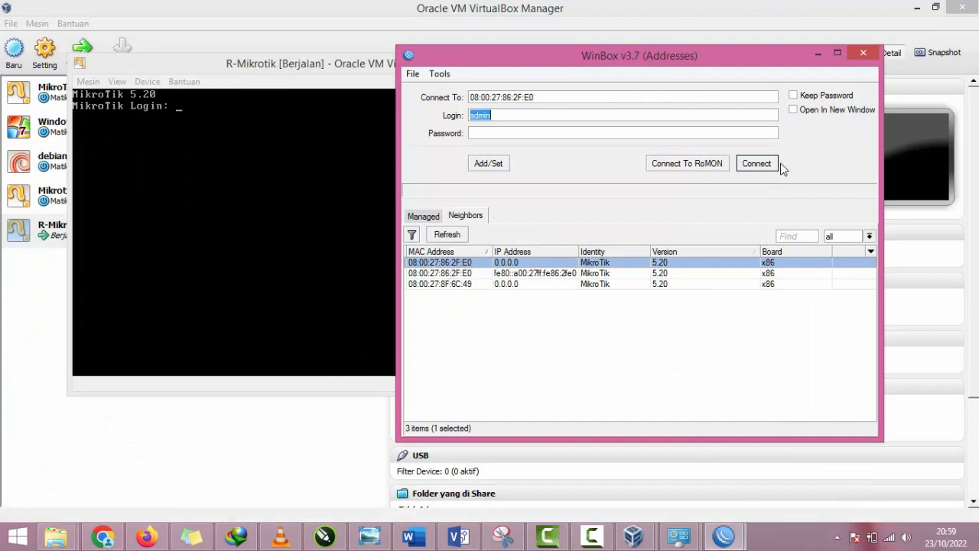
{"action": "left_click", "coordinate": [756, 163]}
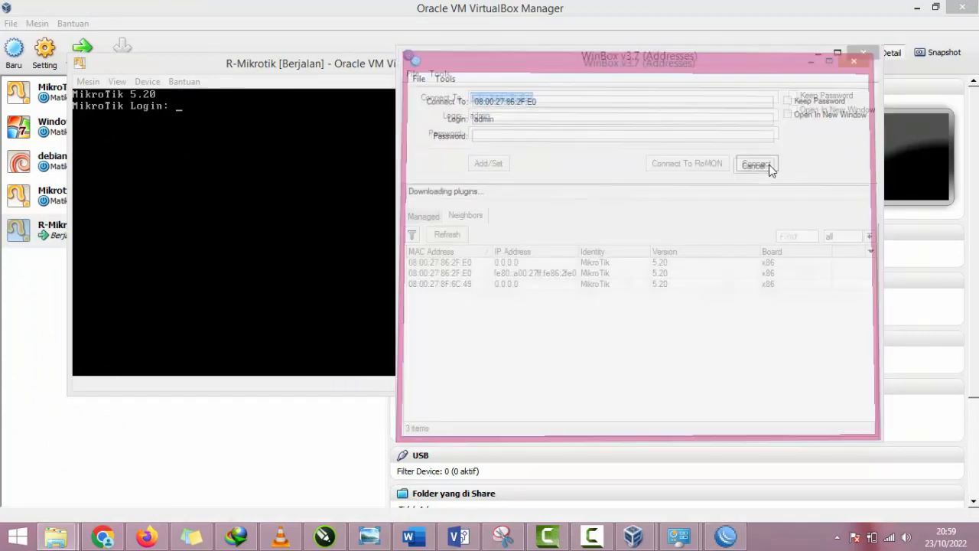
{"action": "left_click_drag", "start_coordinate": [489, 100], "coordinate": [530, 90]}
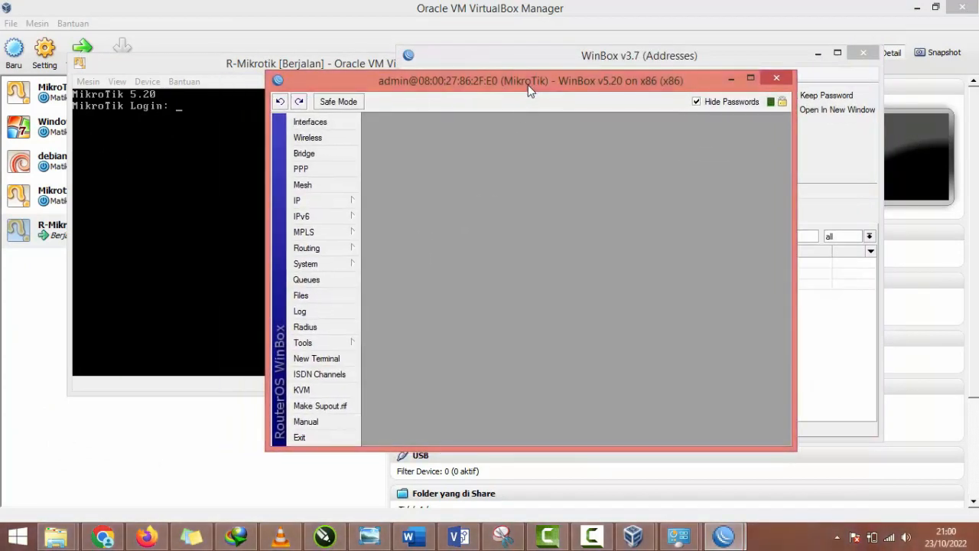
Step: Add a DHCP client on ether1 after checking the machine's bridged adapter in VirtualBox, and widen the IP Address column
{"action": "left_click", "coordinate": [334, 207]}
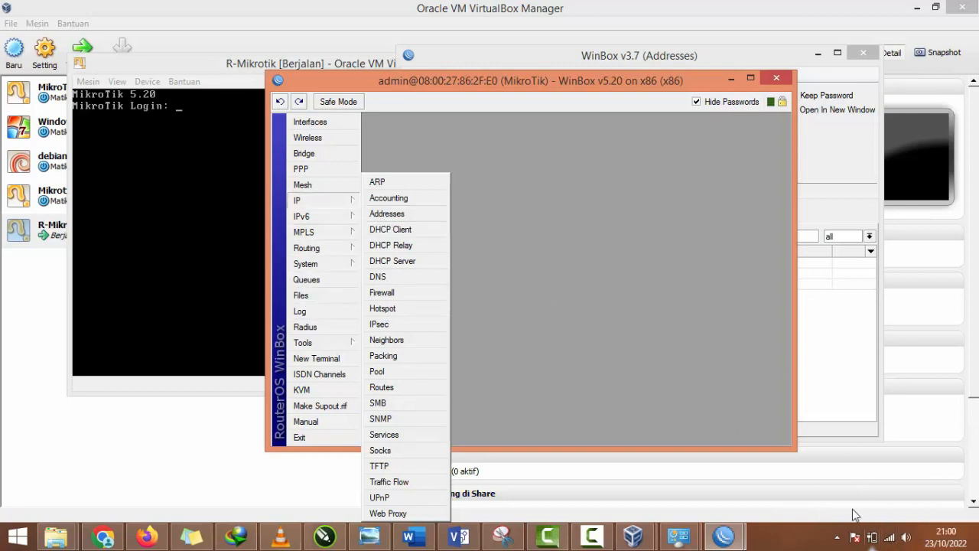
{"action": "left_click", "coordinate": [390, 236]}
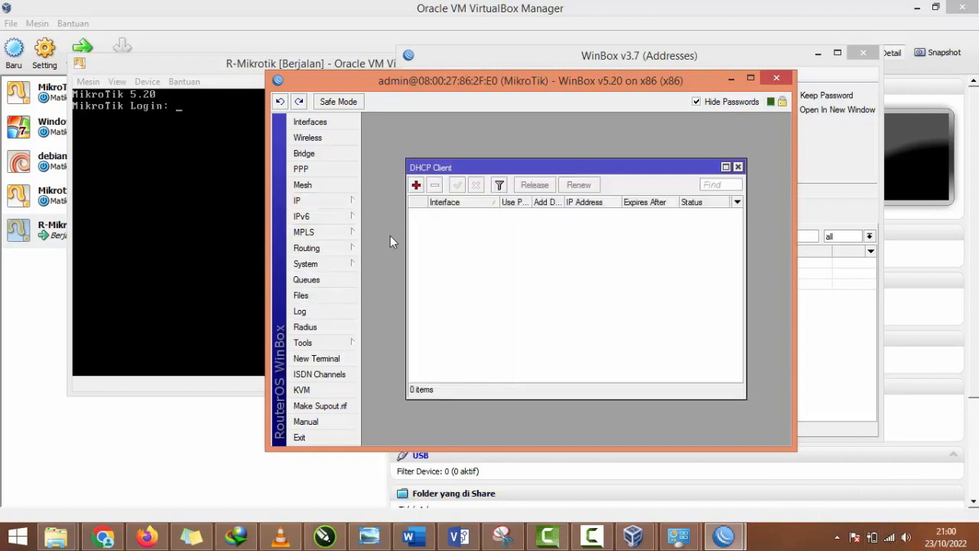
{"action": "left_click", "coordinate": [417, 185]}
{"action": "left_click", "coordinate": [599, 214]}
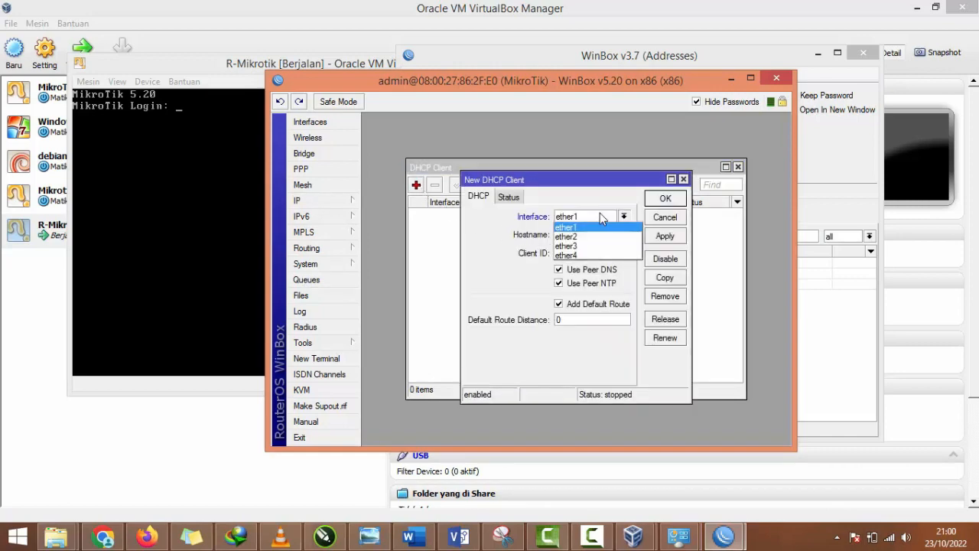
{"action": "left_click", "coordinate": [137, 388]}
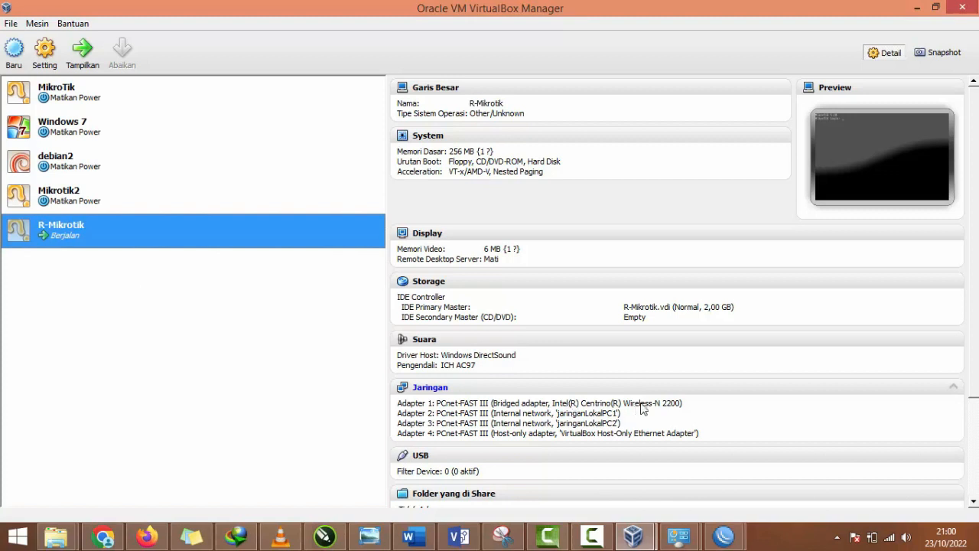
{"action": "left_click", "coordinate": [724, 535]}
{"action": "left_click", "coordinate": [769, 493]}
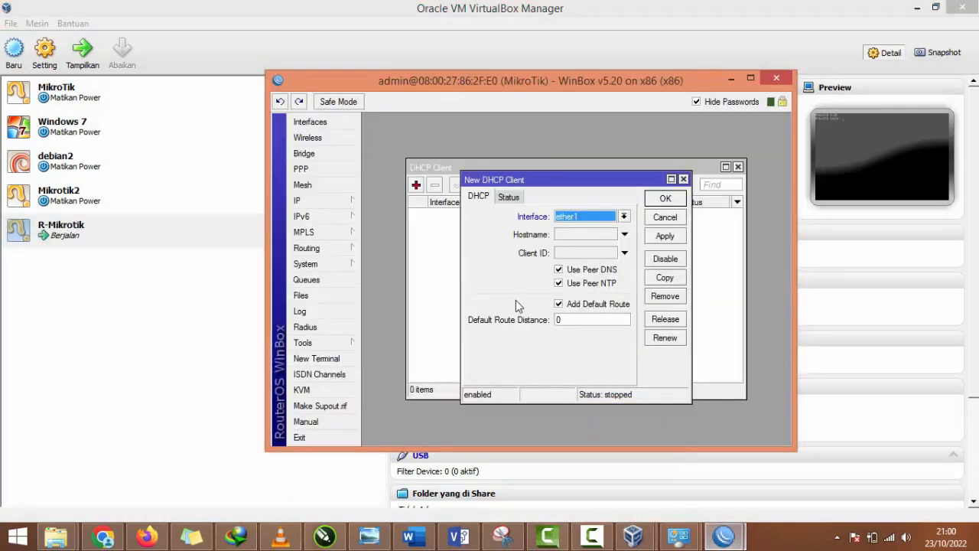
{"action": "left_click", "coordinate": [663, 197]}
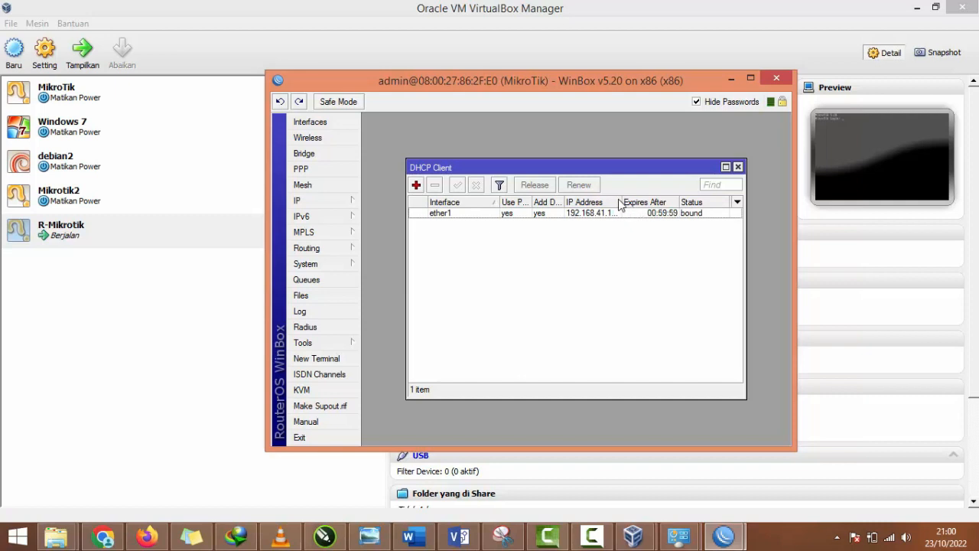
{"action": "double_click", "coordinate": [620, 202]}
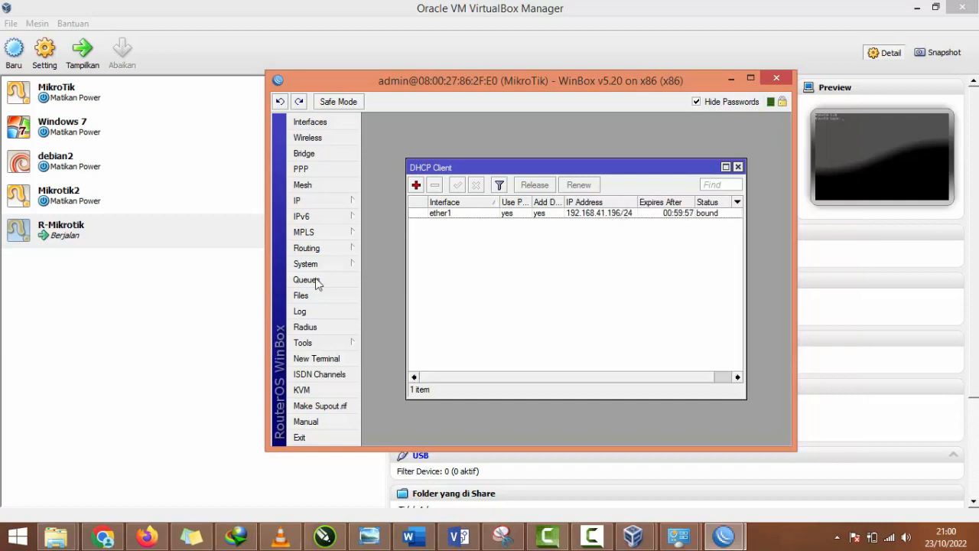
Step: Ping 8.8.8.8 from a new router terminal to test the internet connection, and close the terminal
{"action": "left_click", "coordinate": [319, 358]}
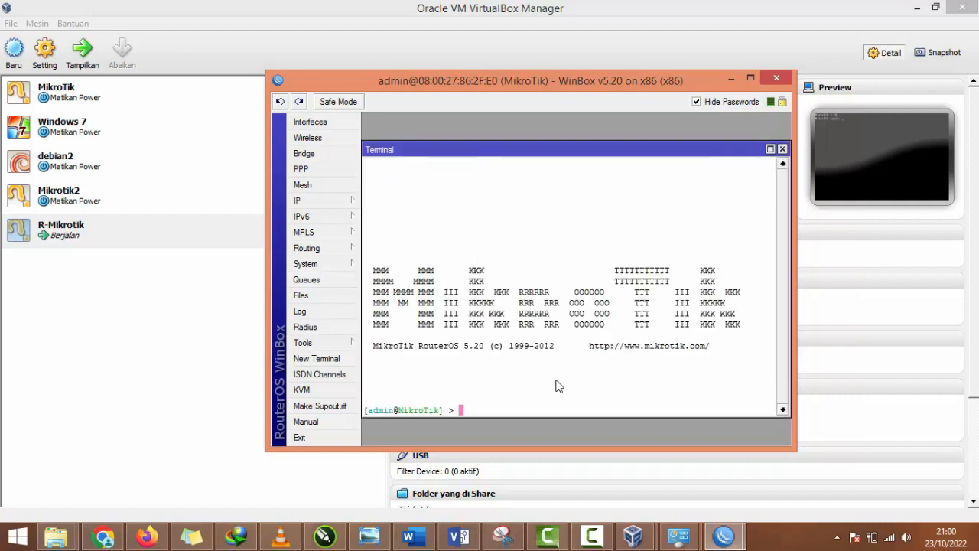
{"action": "type", "text": "ping 8.8.8.8."}
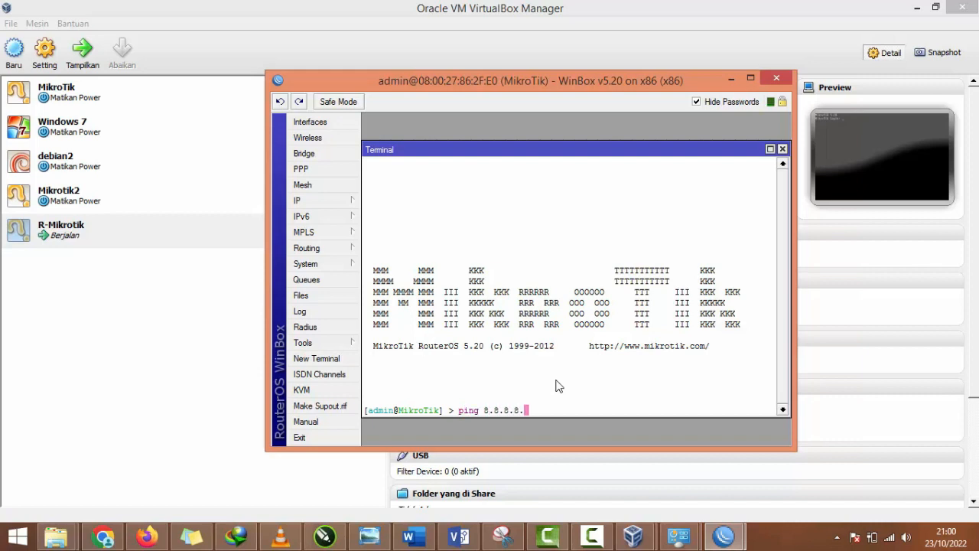
{"action": "key", "text": "BackSpace"}
{"action": "key", "text": "Return"}
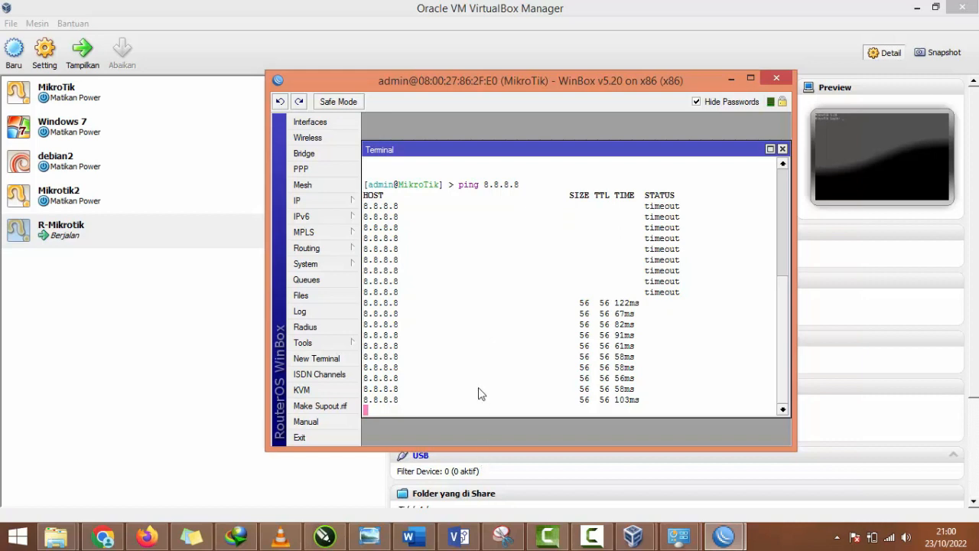
{"action": "left_click", "coordinate": [358, 207]}
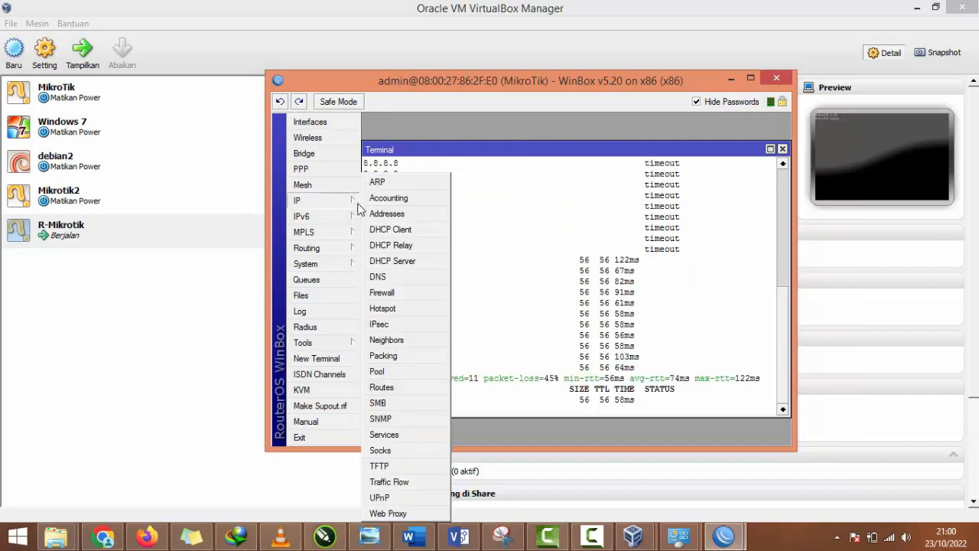
{"action": "left_click", "coordinate": [781, 149]}
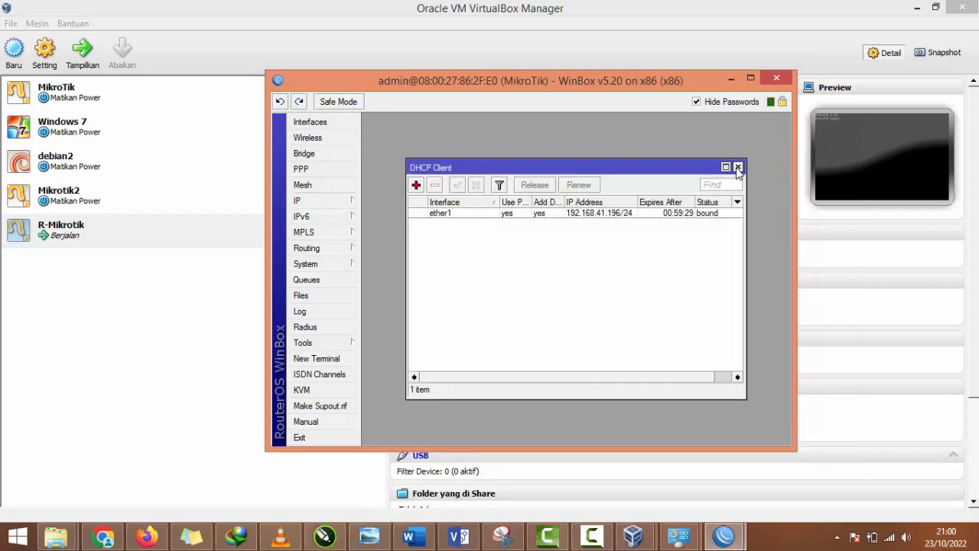
Step: Close the DHCP Client list and examine the full ether1 address in the router's IP address list
{"action": "left_click", "coordinate": [739, 165]}
{"action": "left_click", "coordinate": [346, 207]}
{"action": "left_click", "coordinate": [382, 213]}
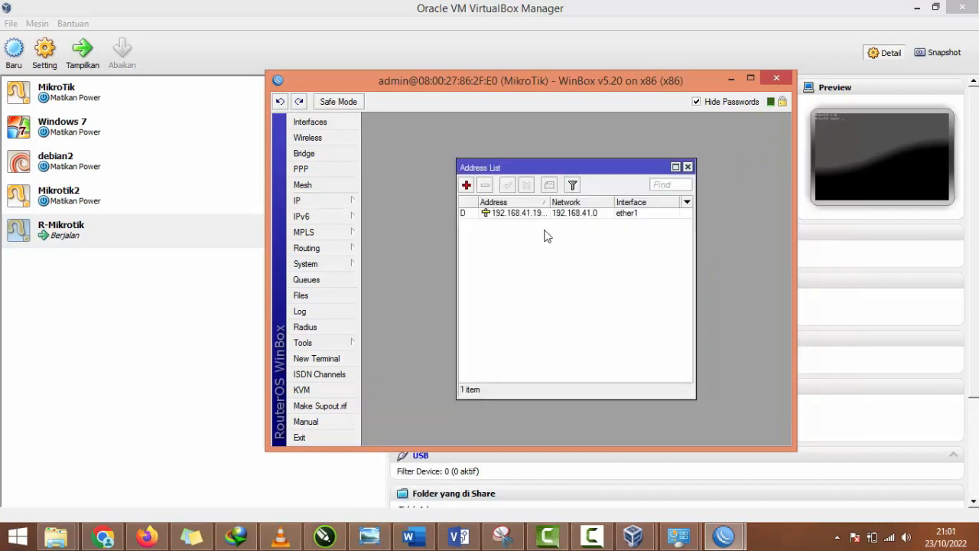
{"action": "left_click", "coordinate": [557, 215]}
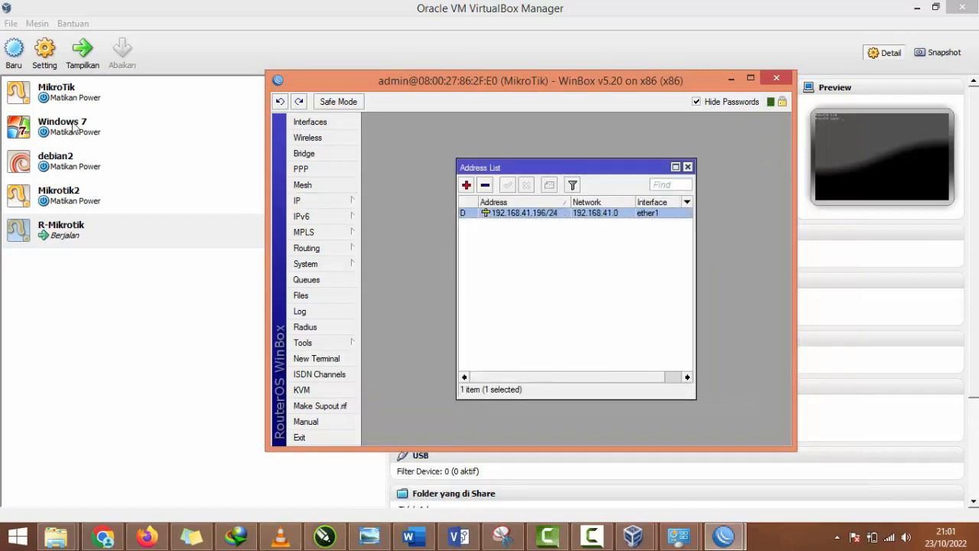
Step: Switch to VirtualBox, check R-Mikrotik's network adapters, and open the Windows 7 machine's network settings
{"action": "left_click", "coordinate": [83, 125]}
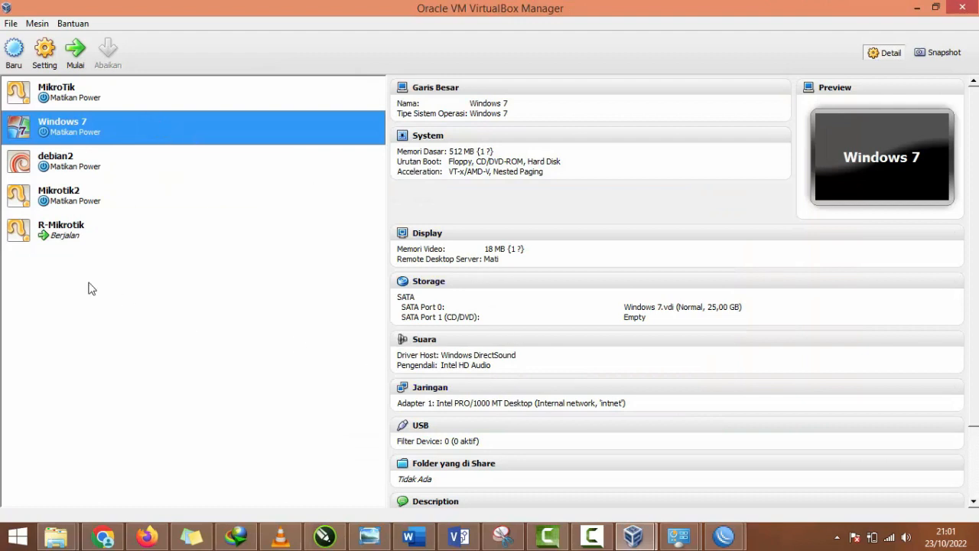
{"action": "left_click", "coordinate": [53, 242]}
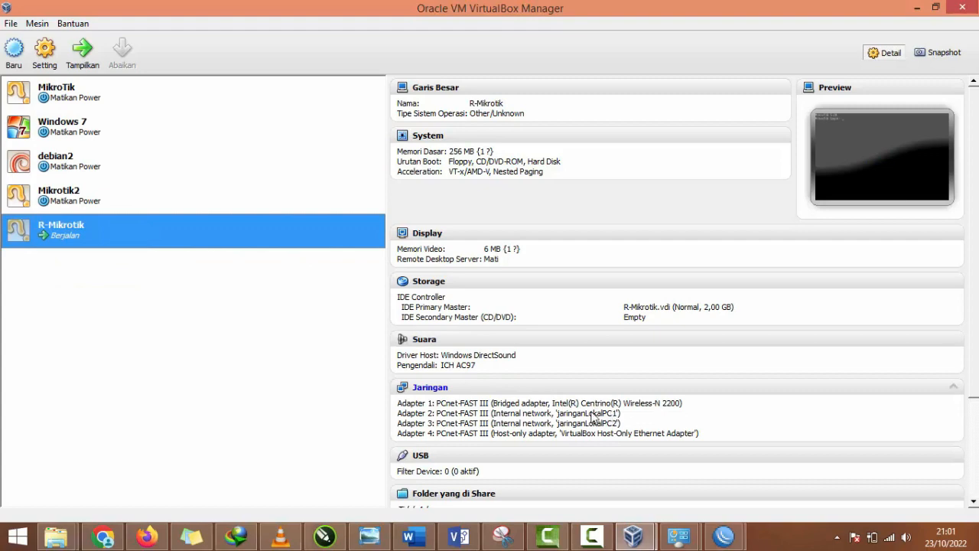
{"action": "left_click", "coordinate": [49, 139]}
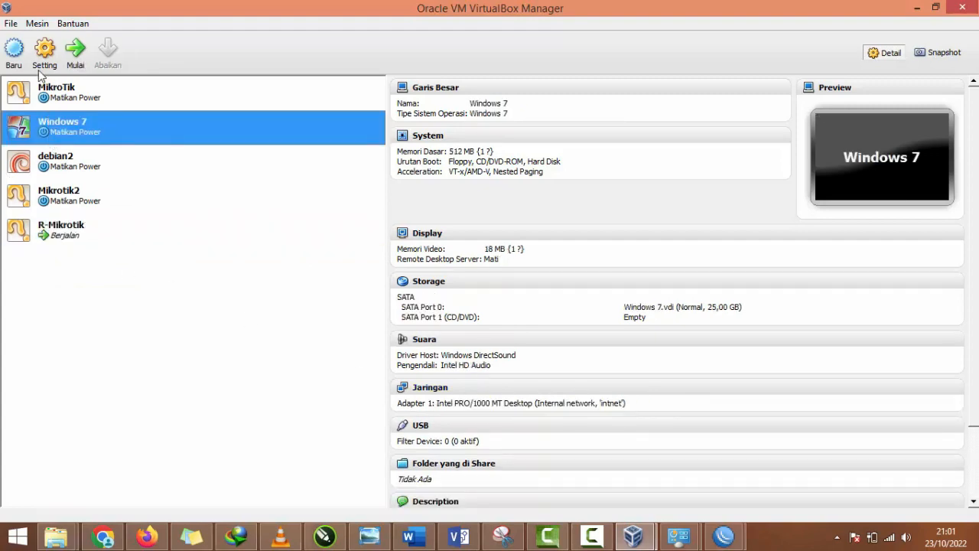
{"action": "left_click", "coordinate": [43, 67]}
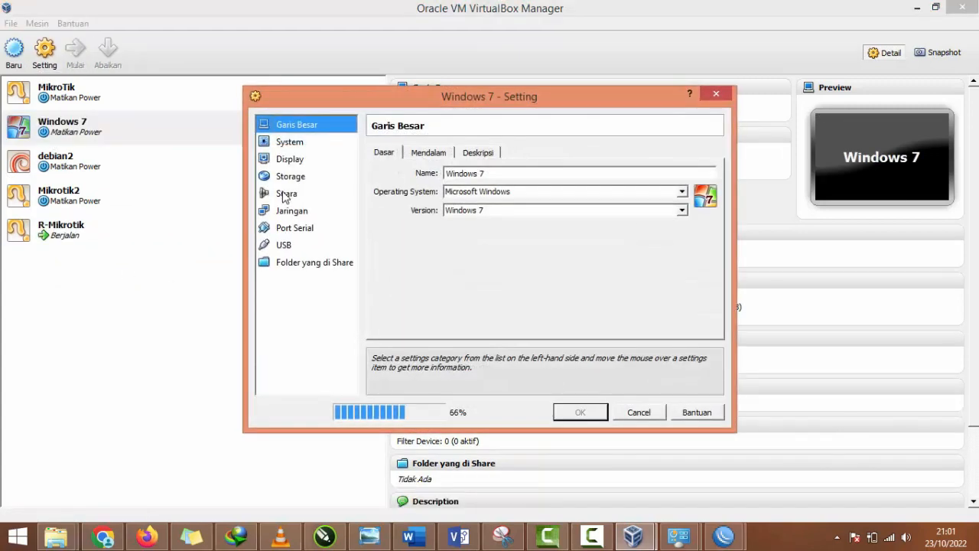
{"action": "left_click", "coordinate": [302, 211]}
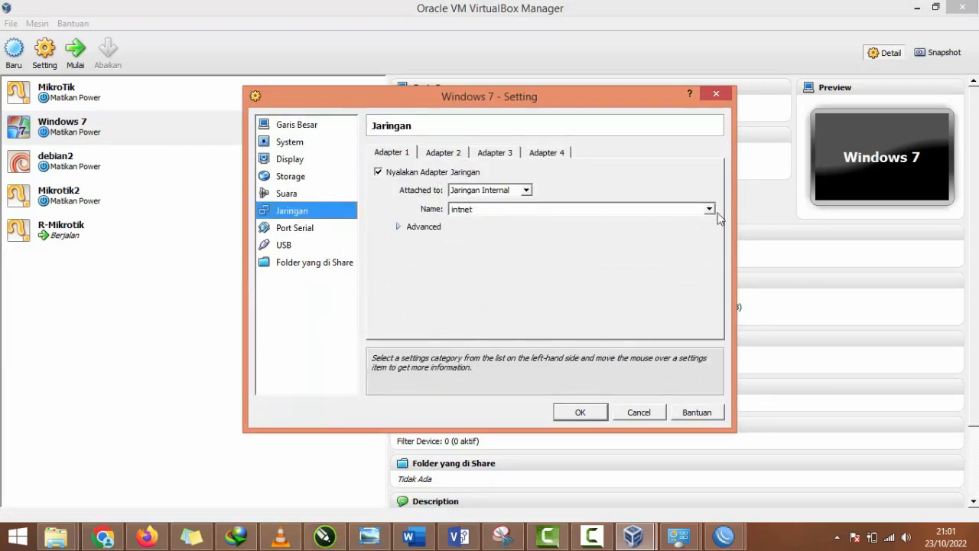
Step: Review Windows 7's Adapters 2 to 4, set Adapter 1's internal network name to jaringanLokalPC1, and save the settings
{"action": "left_click", "coordinate": [443, 153]}
{"action": "left_click", "coordinate": [495, 152]}
{"action": "left_click", "coordinate": [548, 152]}
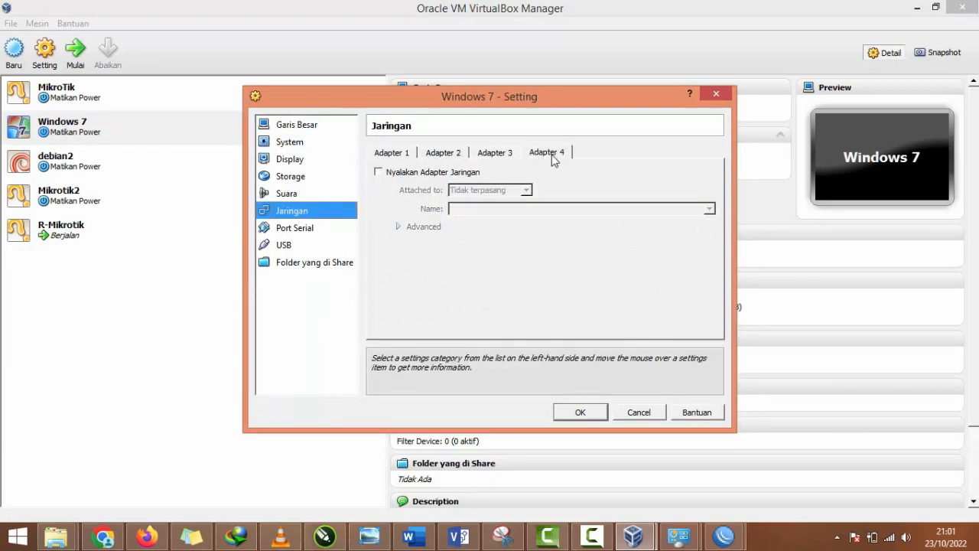
{"action": "left_click", "coordinate": [404, 156]}
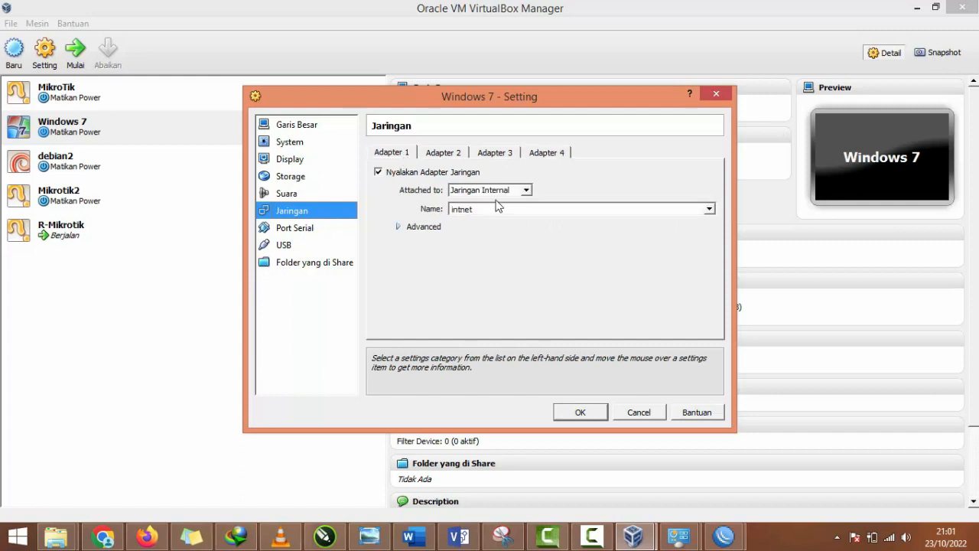
{"action": "left_click", "coordinate": [711, 209]}
{"action": "left_click", "coordinate": [619, 232]}
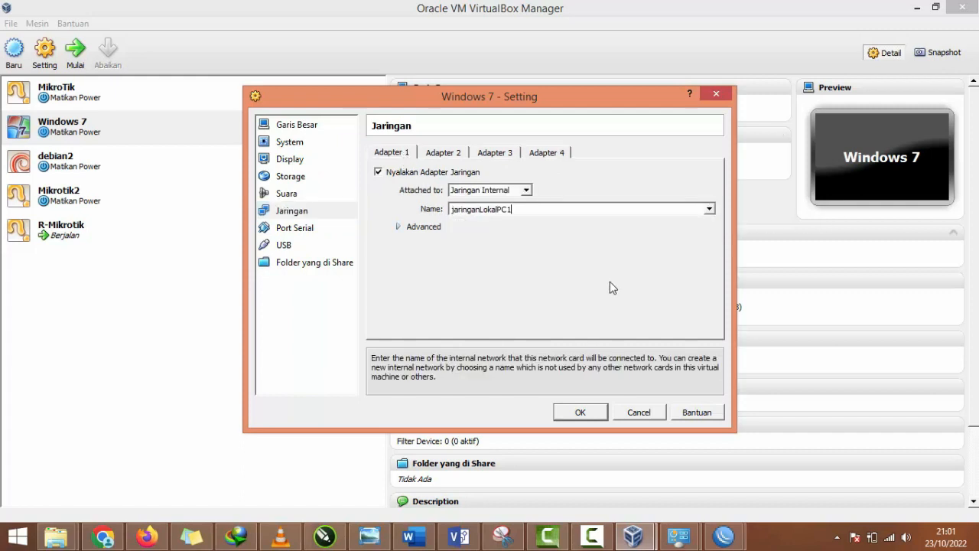
{"action": "left_click", "coordinate": [582, 411]}
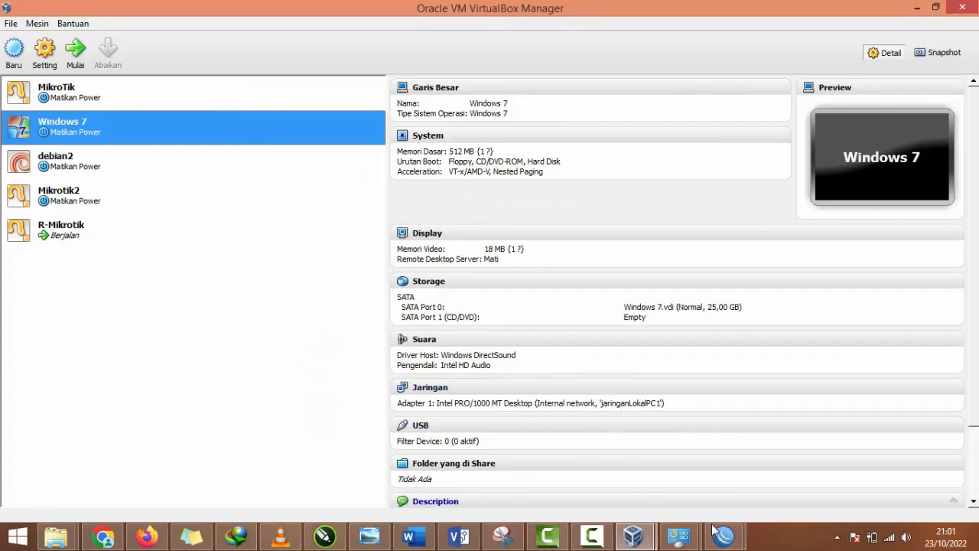
Step: Switch back to the WinBox router session and add the IP address 192.168.10.1/24 on interface ether2
{"action": "mouse_move", "coordinate": [723, 536]}
{"action": "left_click", "coordinate": [777, 477]}
{"action": "left_click", "coordinate": [338, 203]}
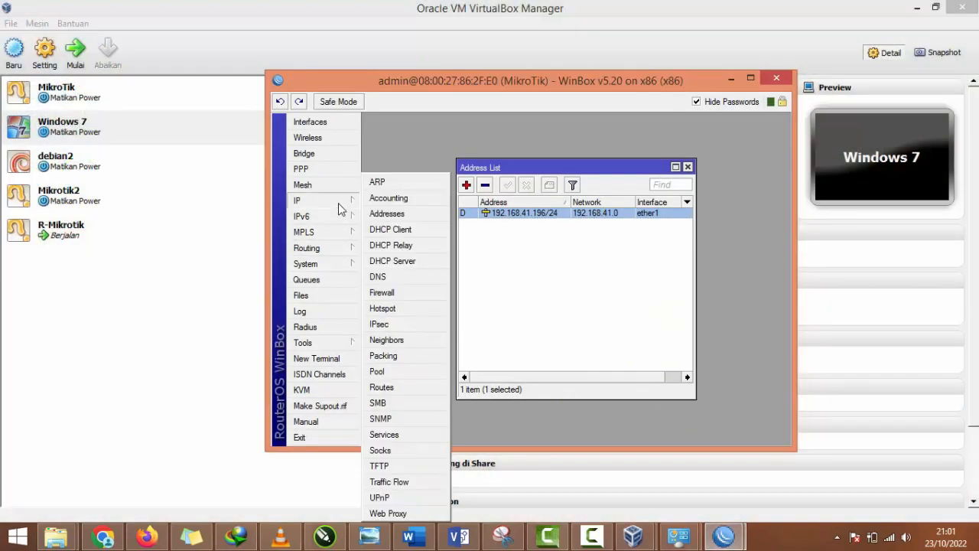
{"action": "left_click", "coordinate": [386, 216]}
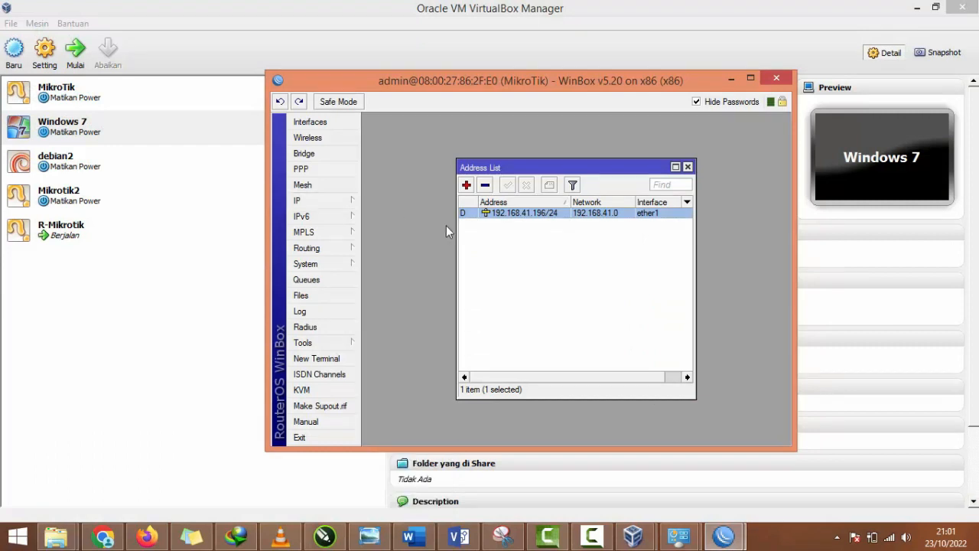
{"action": "left_click", "coordinate": [470, 186]}
{"action": "type", "text": "192.168.10.1/24"}
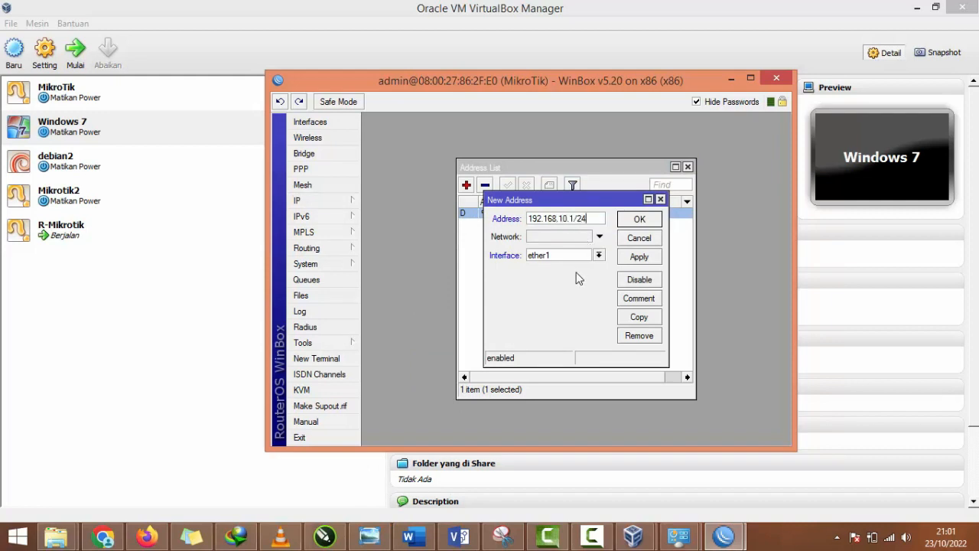
{"action": "left_click", "coordinate": [585, 255]}
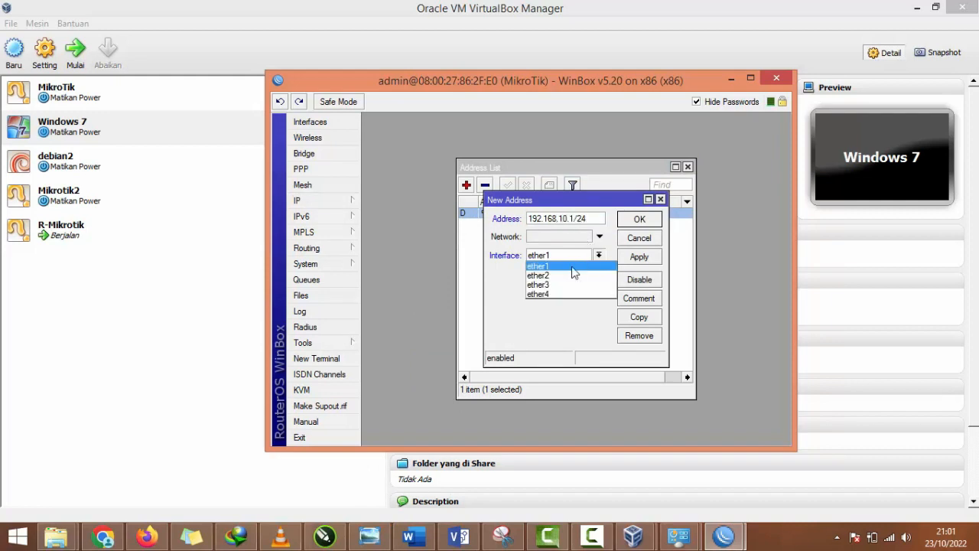
{"action": "left_click", "coordinate": [573, 270]}
{"action": "left_click", "coordinate": [639, 256]}
{"action": "left_click", "coordinate": [640, 221]}
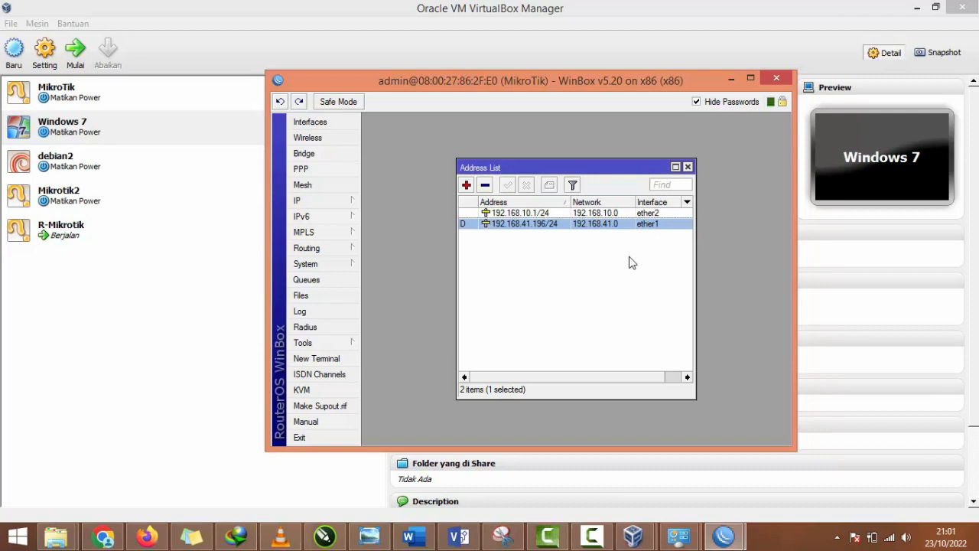
Step: Start DHCP server setup on ether2 with network 192.168.10.0/24, gateway 192.168.10.1, and the suggested address pool starting at 192.168.10.2
{"action": "left_click", "coordinate": [347, 204]}
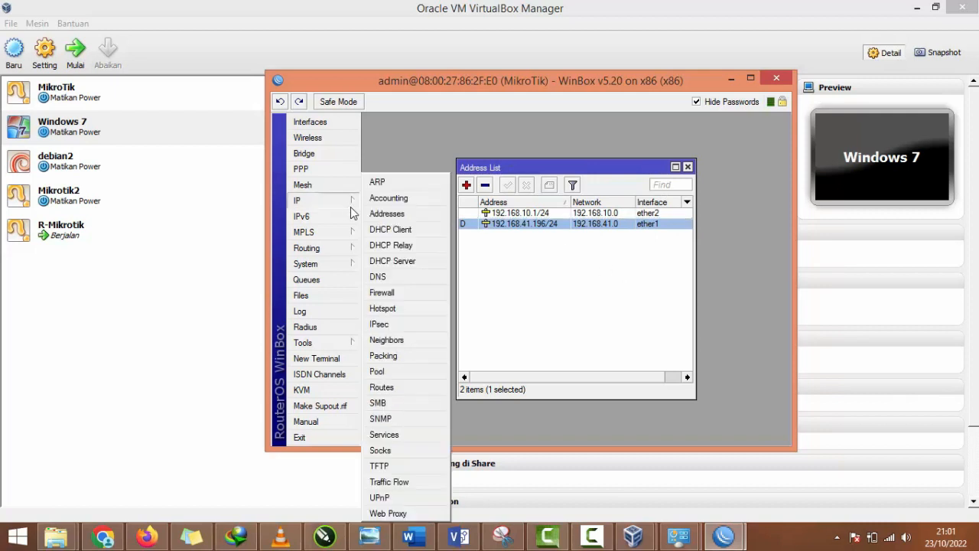
{"action": "left_click", "coordinate": [399, 262]}
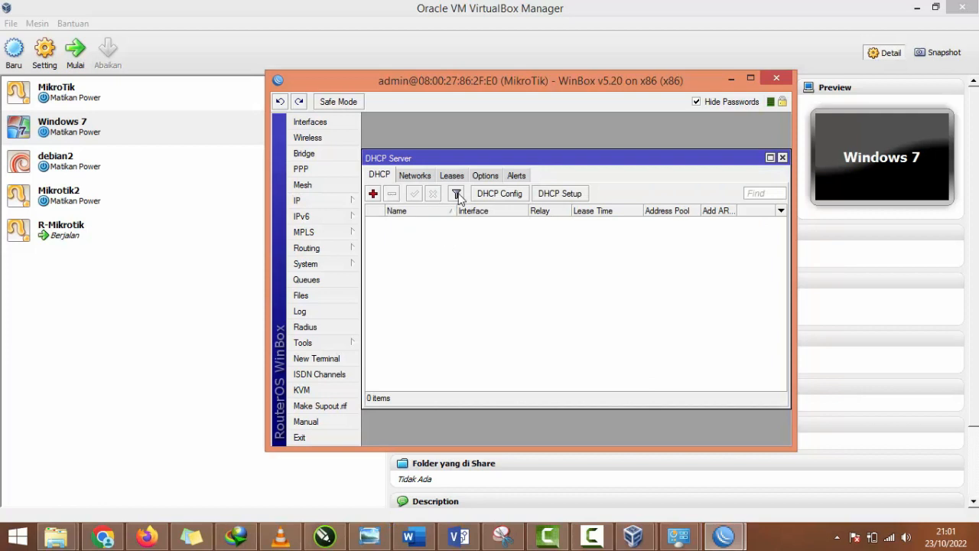
{"action": "left_click", "coordinate": [561, 196]}
{"action": "left_click", "coordinate": [612, 276]}
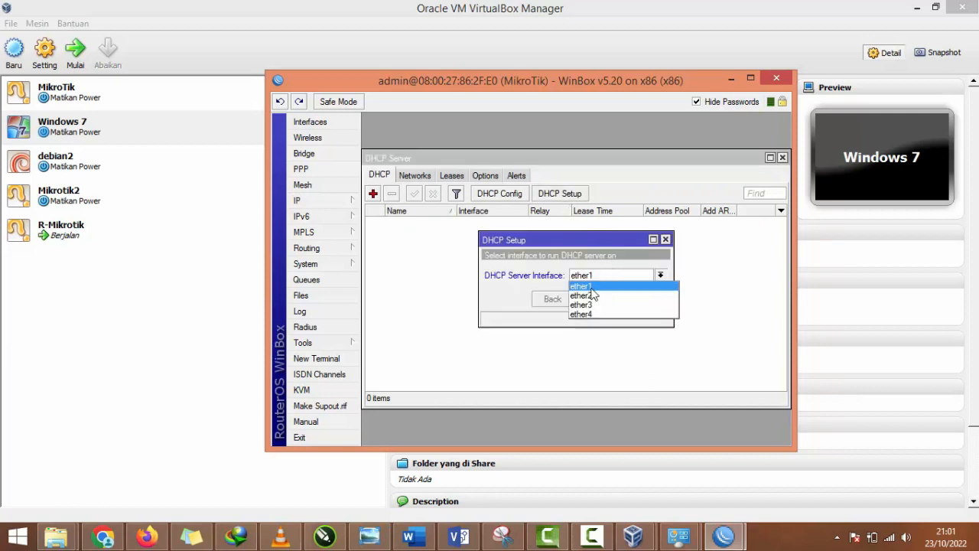
{"action": "left_click", "coordinate": [581, 282]}
{"action": "left_click", "coordinate": [597, 301]}
{"action": "left_click", "coordinate": [612, 275]}
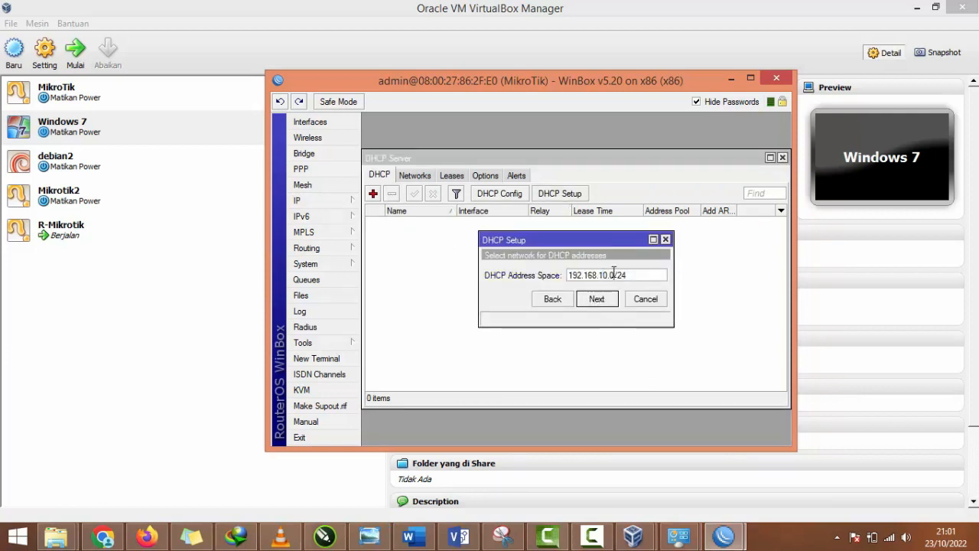
{"action": "left_click", "coordinate": [598, 299]}
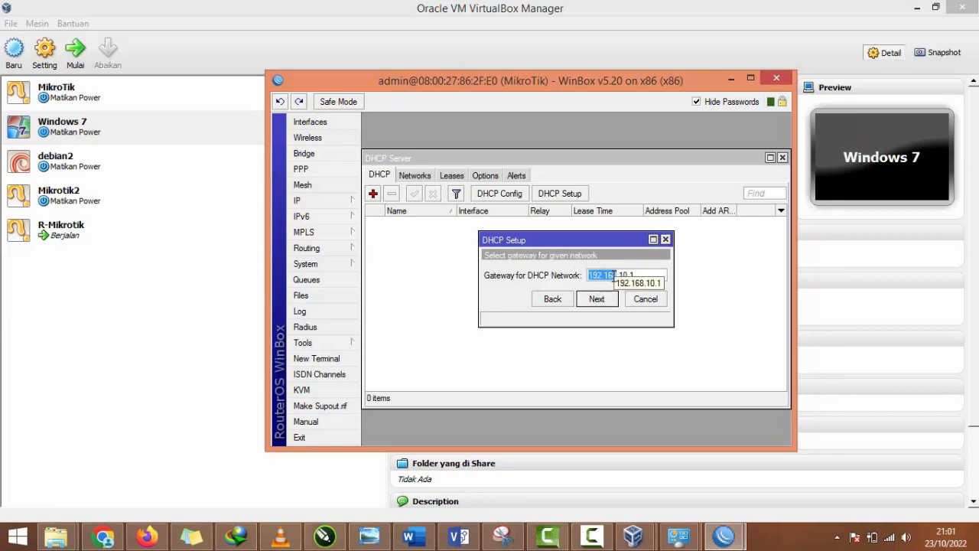
{"action": "left_click", "coordinate": [601, 305]}
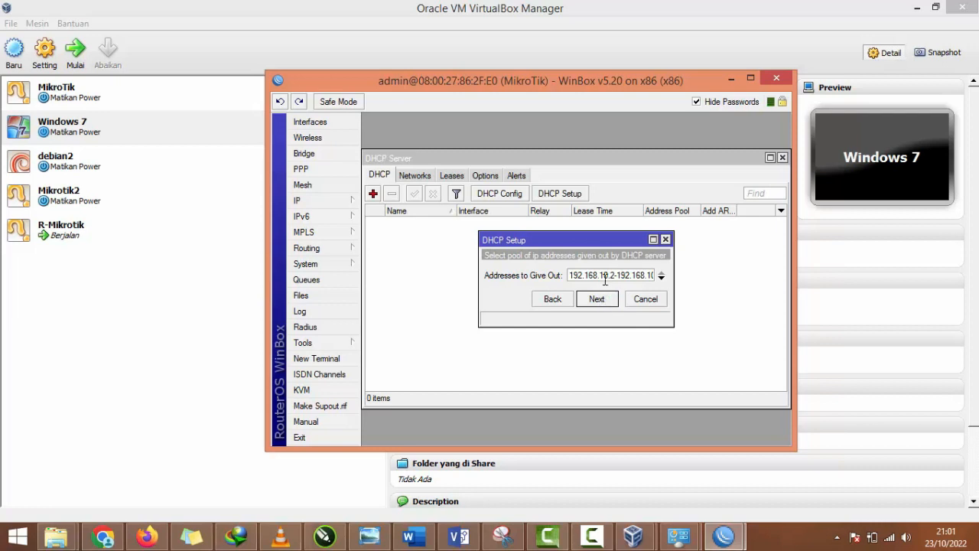
{"action": "left_click_drag", "start_coordinate": [604, 280], "coordinate": [643, 277]}
{"action": "left_click", "coordinate": [597, 299]}
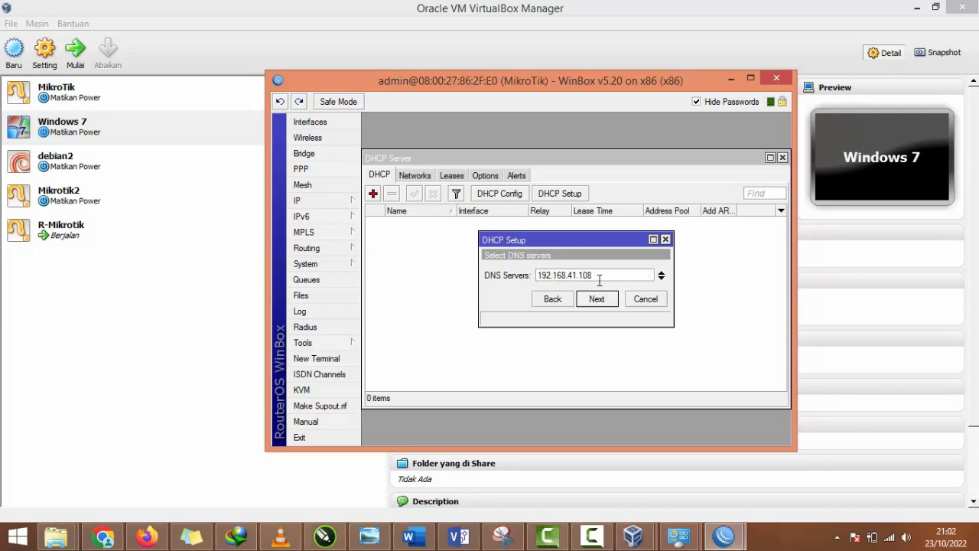
Step: Add 8.8.8.8 as the second DNS server, keep the 3d 00:00:00 lease time, and finish the DHCP server setup
{"action": "key", "text": "ctrl+a"}
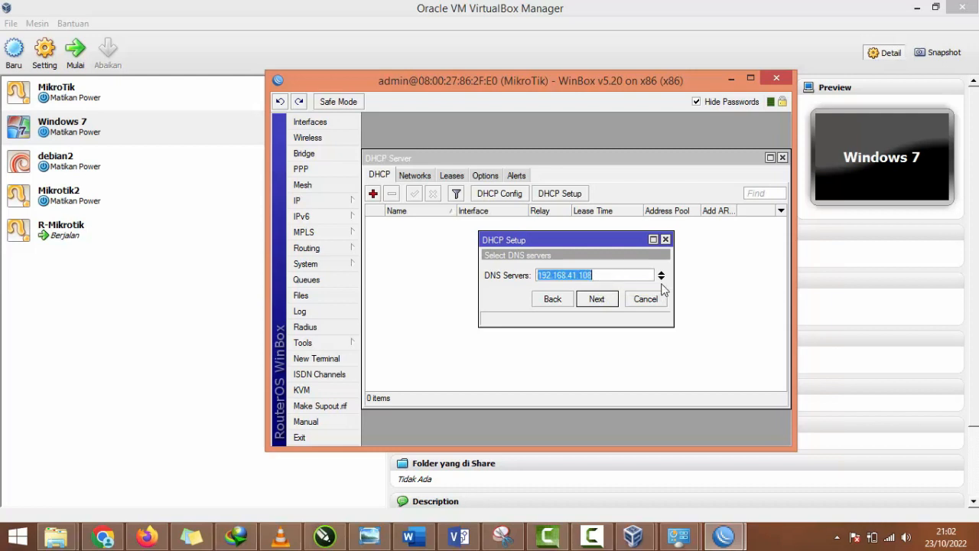
{"action": "left_click", "coordinate": [661, 279]}
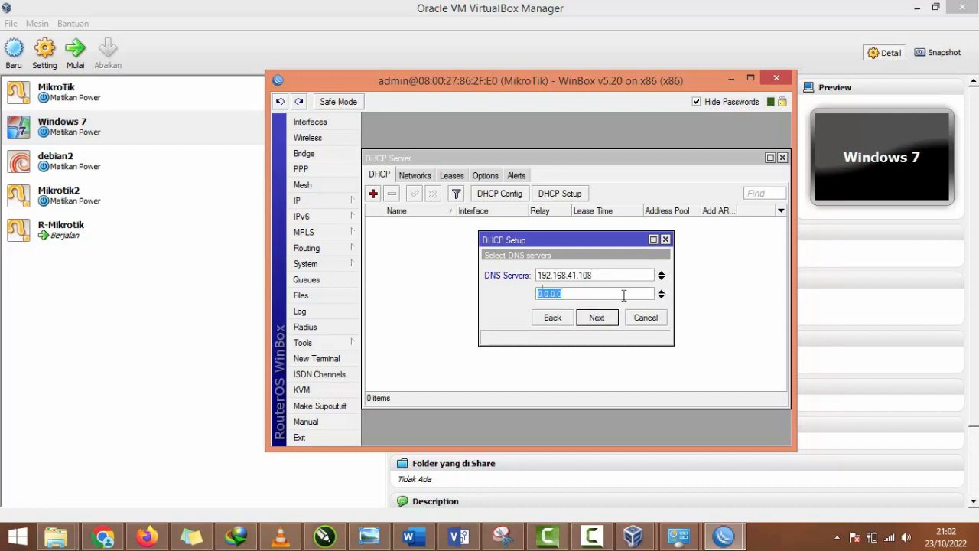
{"action": "type", "text": "8.8.8.8"}
{"action": "left_click", "coordinate": [596, 317]}
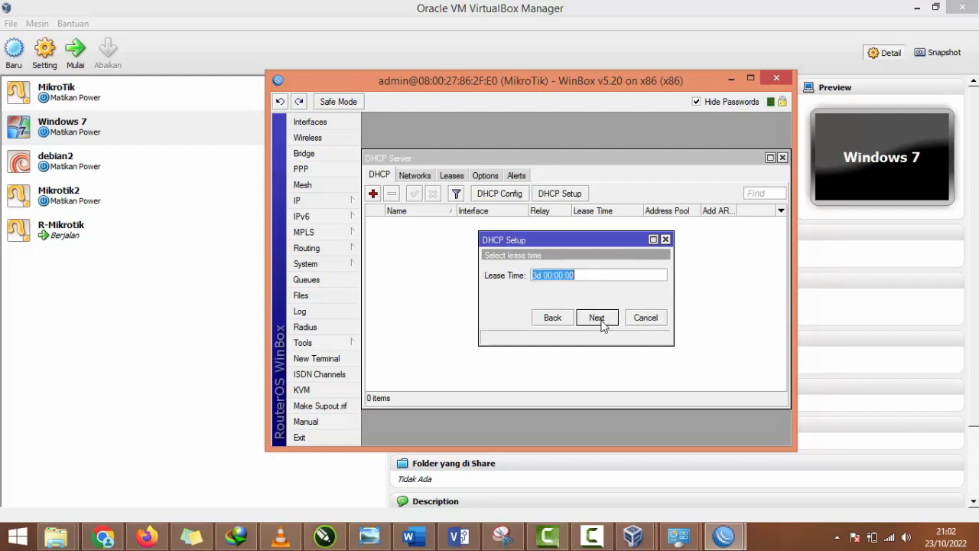
{"action": "left_click", "coordinate": [544, 276]}
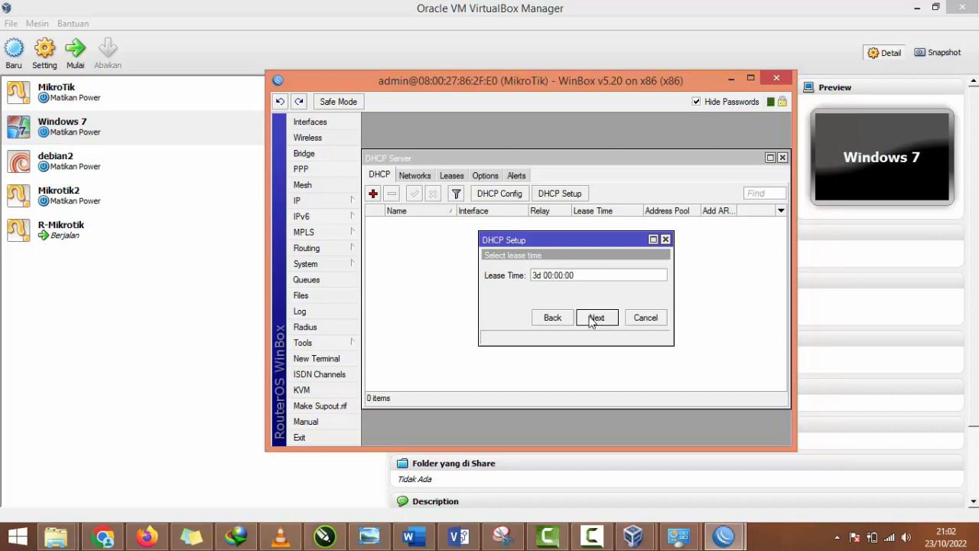
{"action": "left_click", "coordinate": [597, 318]}
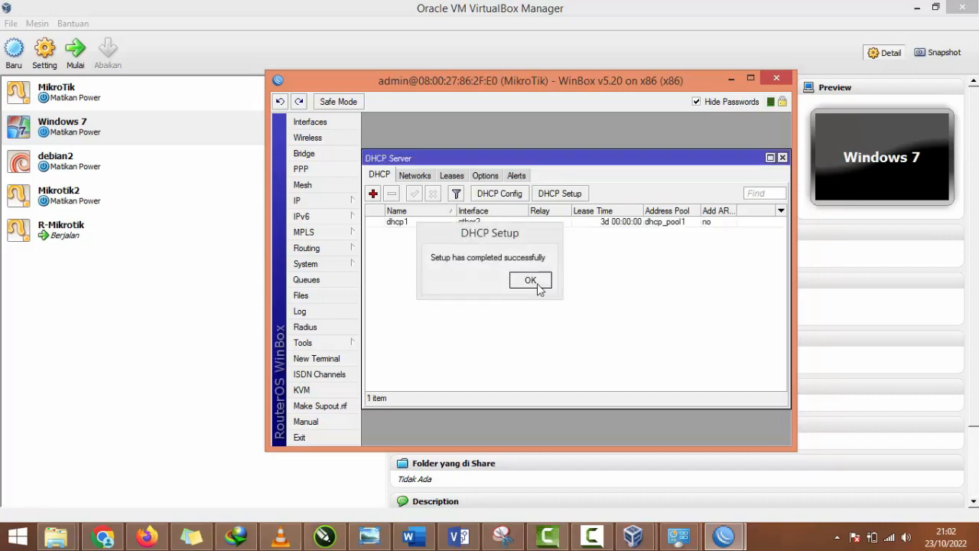
{"action": "left_click", "coordinate": [530, 280]}
Step: Add a firewall NAT rule with chain srcnat, out interface ether1, and action masquerade
{"action": "left_click", "coordinate": [305, 201]}
{"action": "left_click", "coordinate": [395, 295]}
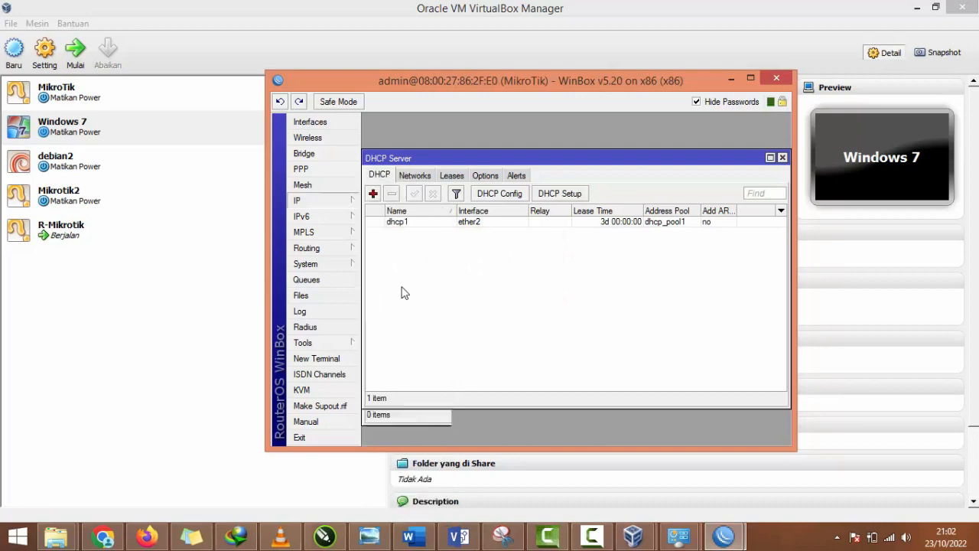
{"action": "left_click", "coordinate": [425, 190]}
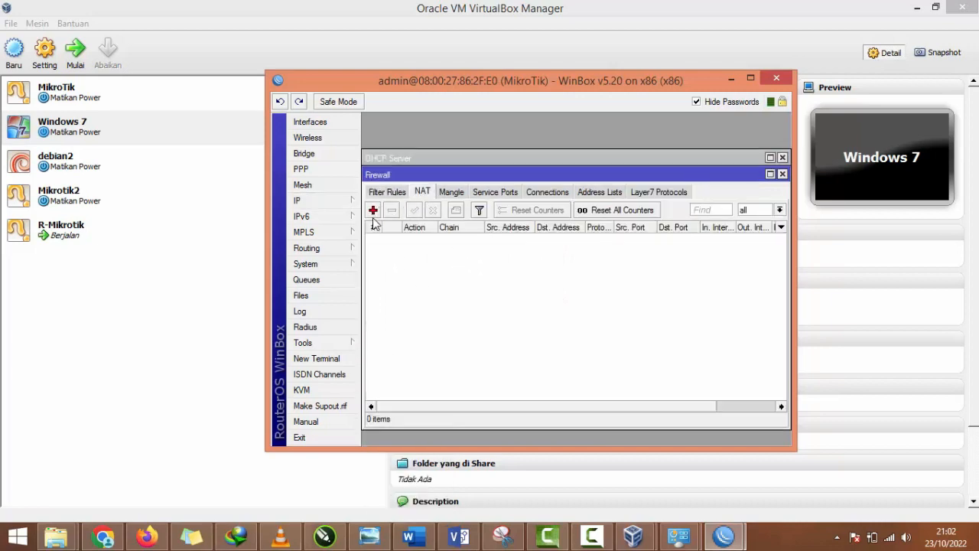
{"action": "left_click", "coordinate": [372, 210]}
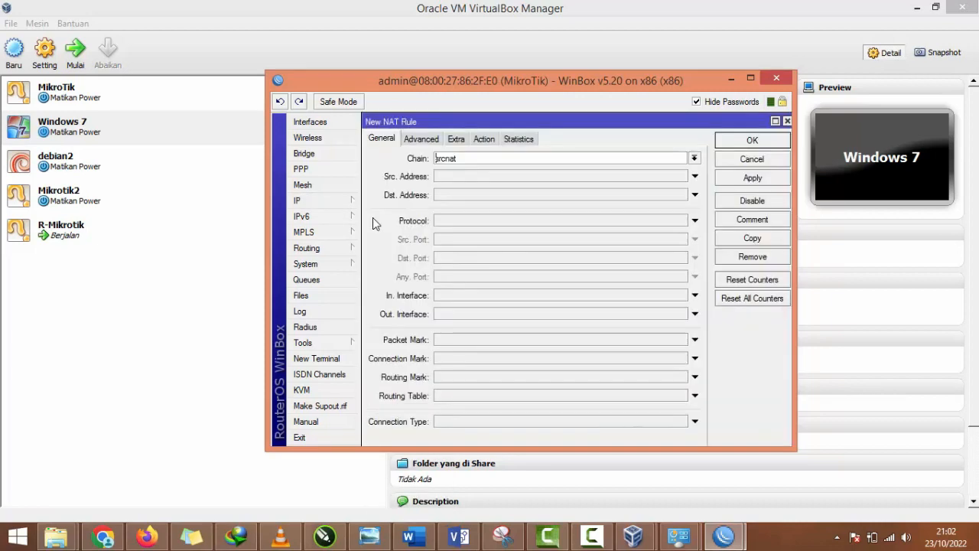
{"action": "left_click", "coordinate": [467, 315]}
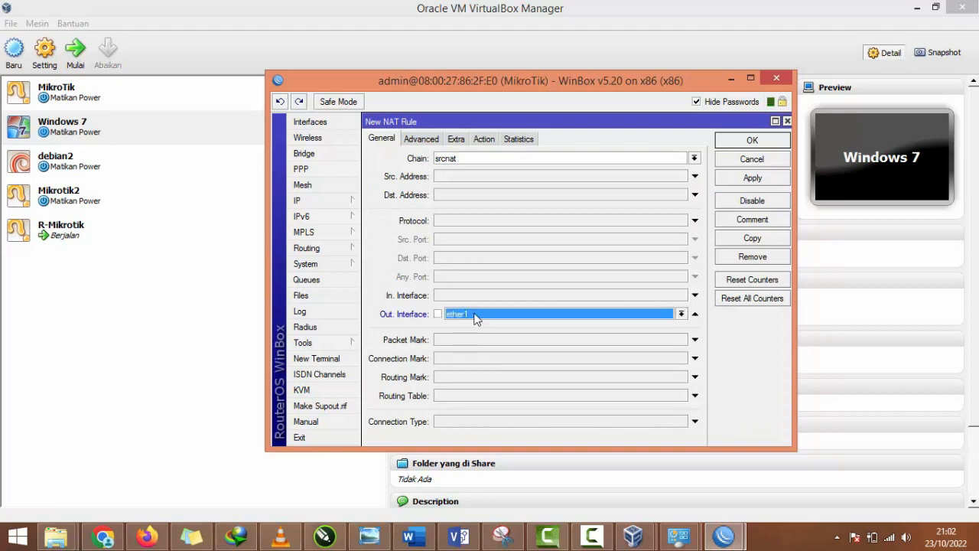
{"action": "left_click", "coordinate": [482, 139]}
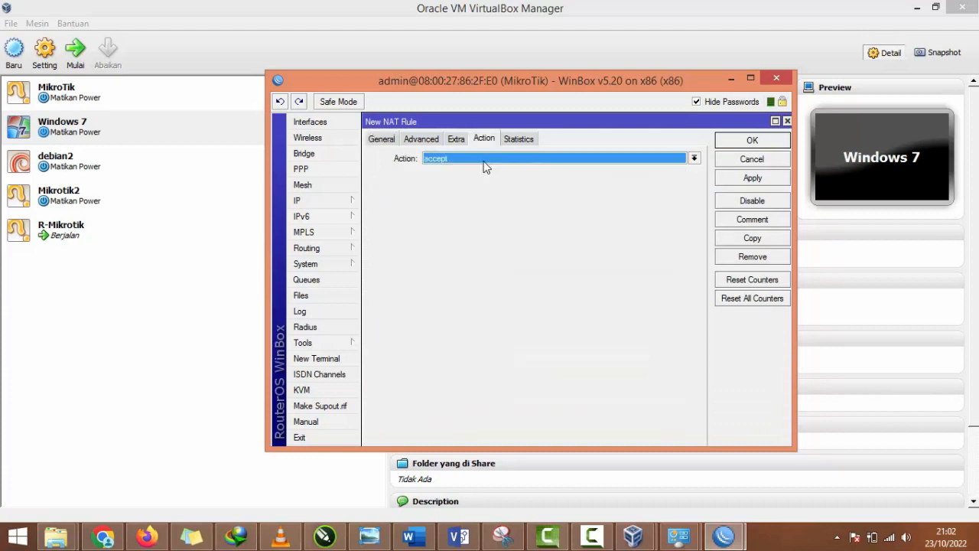
{"action": "left_click", "coordinate": [485, 159]}
{"action": "left_click", "coordinate": [468, 224]}
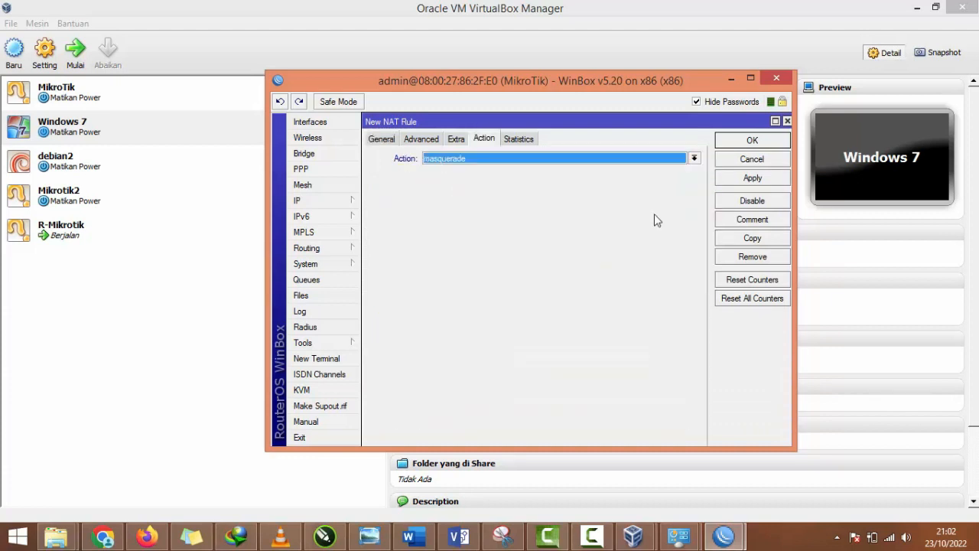
{"action": "left_click", "coordinate": [753, 177]}
{"action": "left_click", "coordinate": [753, 141]}
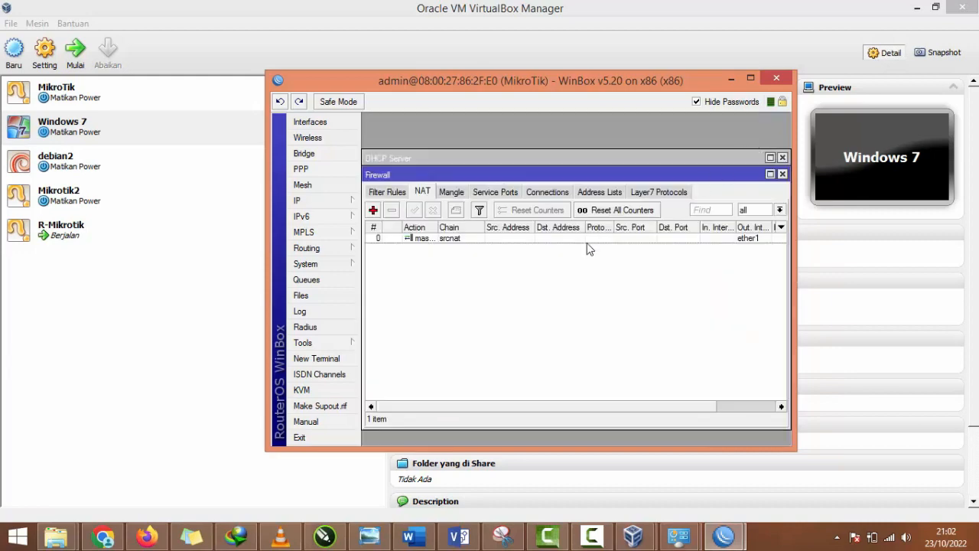
Step: Switch to VirtualBox, start the Windows 7 virtual machine, and dismiss the color mode information message
{"action": "left_click", "coordinate": [118, 120]}
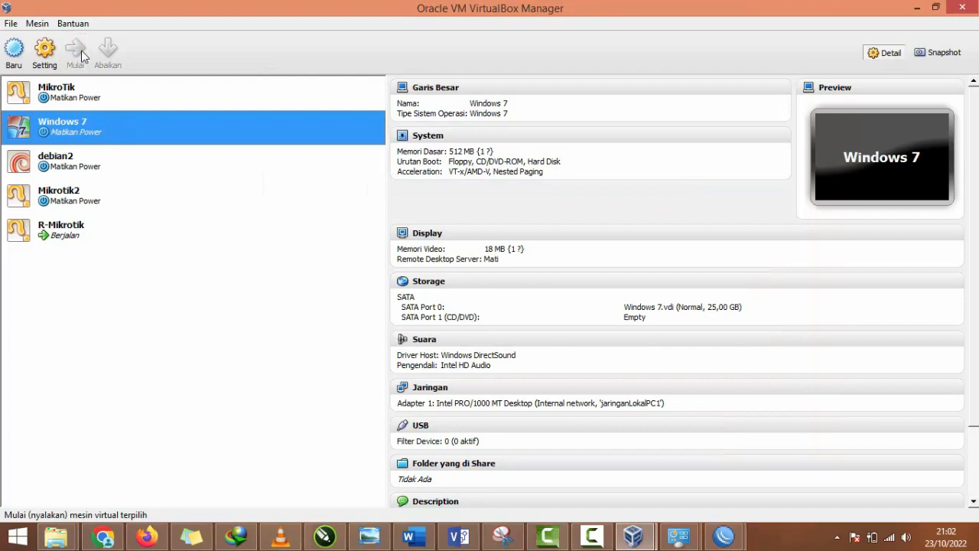
{"action": "left_click", "coordinate": [81, 50]}
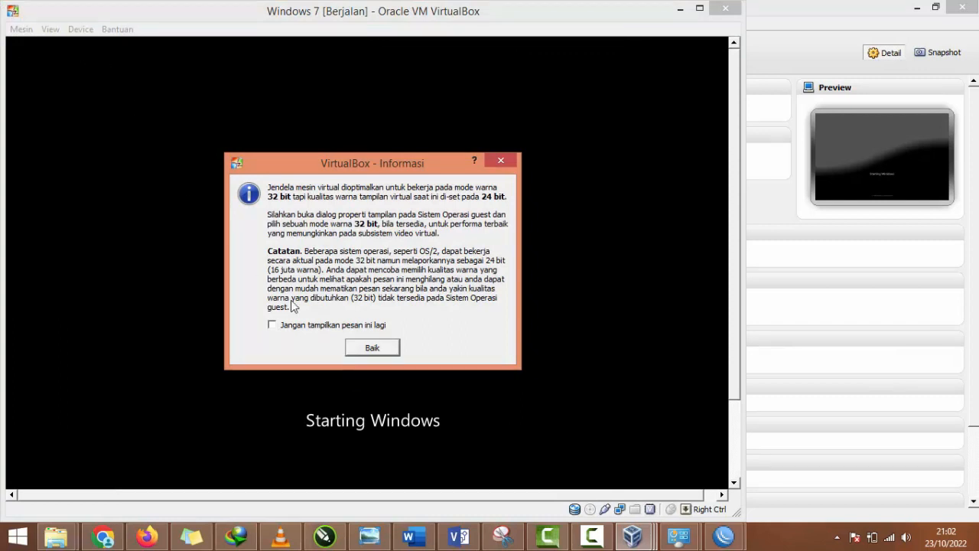
{"action": "left_click", "coordinate": [371, 347]}
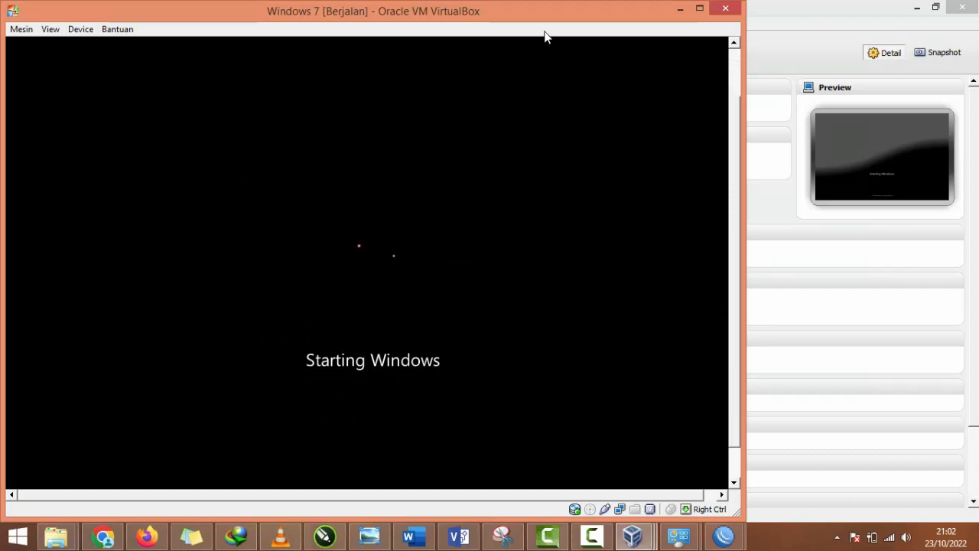
Step: Check the network adapter assignments of the R-Mikrotik and Windows 7 virtual machines in the VirtualBox Manager
{"action": "left_click_drag", "start_coordinate": [540, 22], "coordinate": [802, 23]}
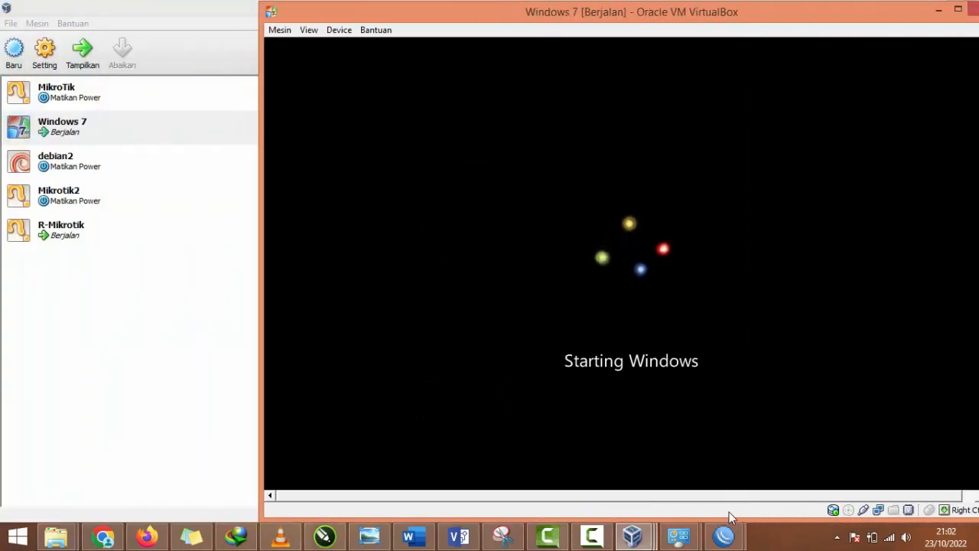
{"action": "left_click", "coordinate": [630, 322]}
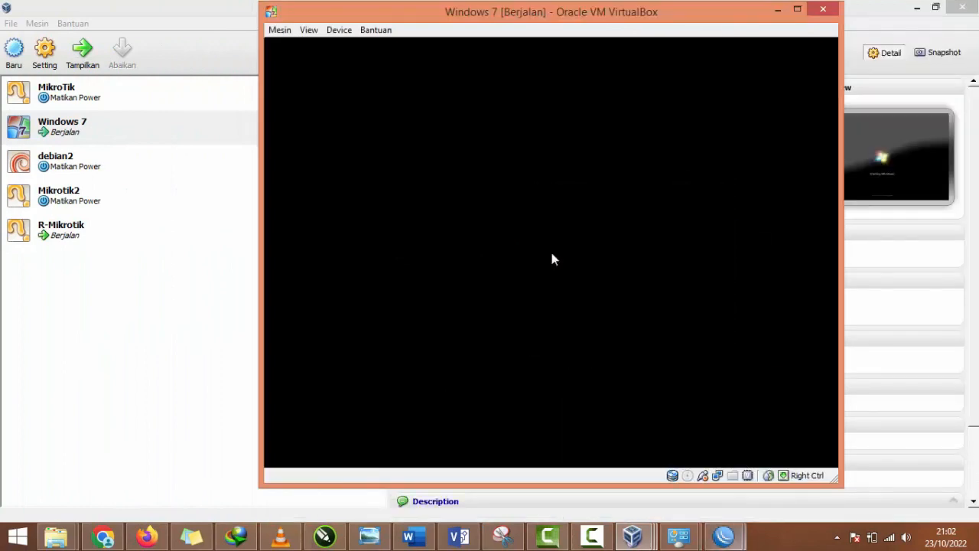
{"action": "mouse_move", "coordinate": [724, 535]}
{"action": "left_click", "coordinate": [769, 476]}
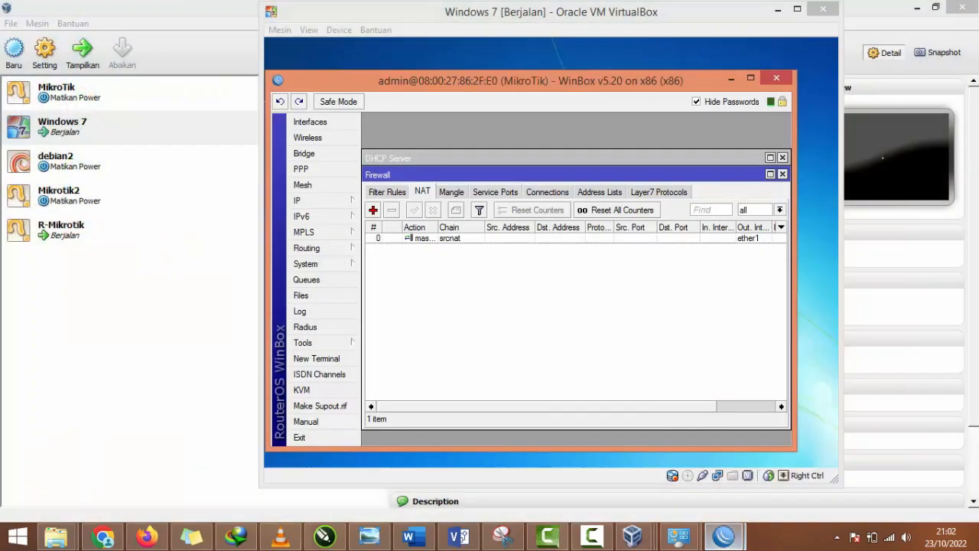
{"action": "left_click", "coordinate": [151, 278]}
{"action": "left_click", "coordinate": [116, 234]}
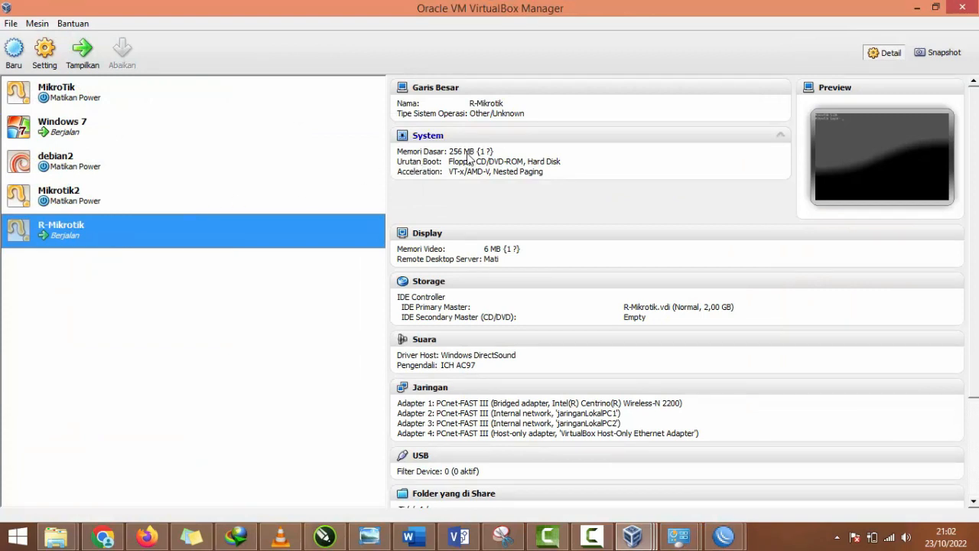
{"action": "left_click", "coordinate": [288, 186]}
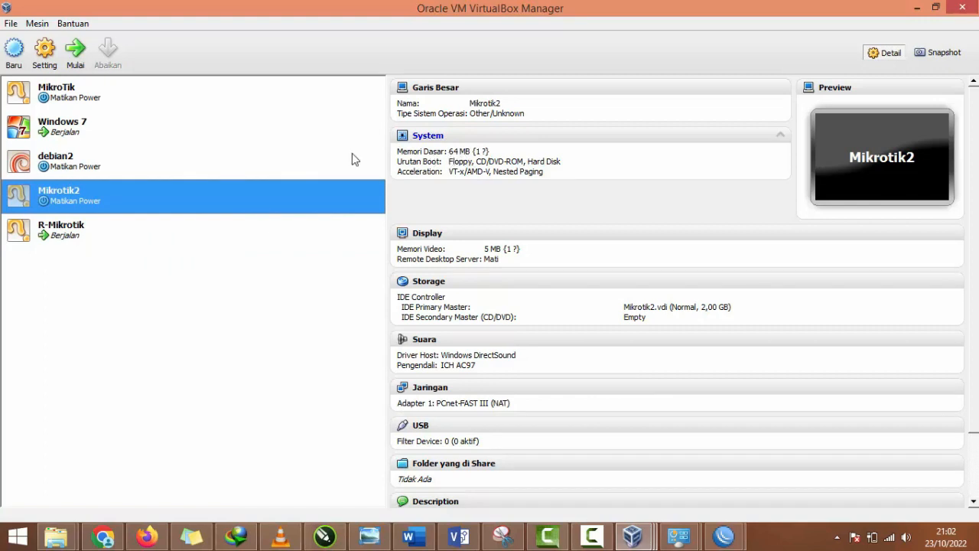
{"action": "left_click", "coordinate": [258, 155]}
{"action": "left_click", "coordinate": [242, 142]}
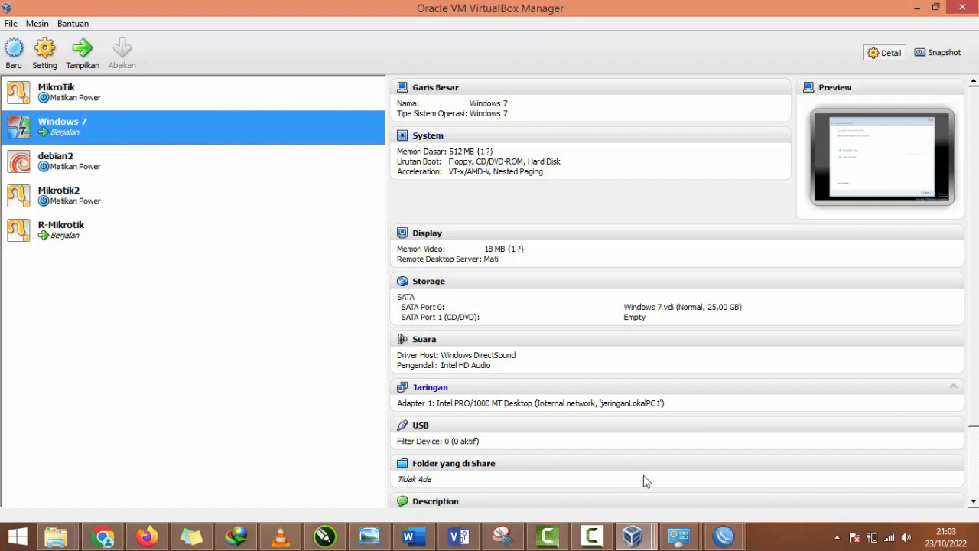
Step: Return to the running Windows 7 virtual machine, cancel the Windows Activation prompt, and reposition the machine's window
{"action": "mouse_move", "coordinate": [632, 535]}
{"action": "left_click", "coordinate": [746, 470]}
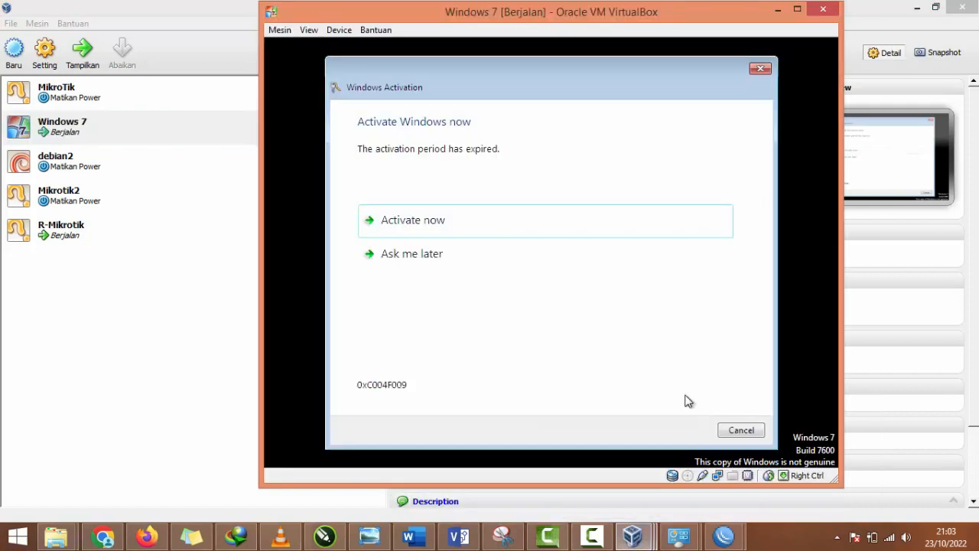
{"action": "left_click", "coordinate": [750, 429]}
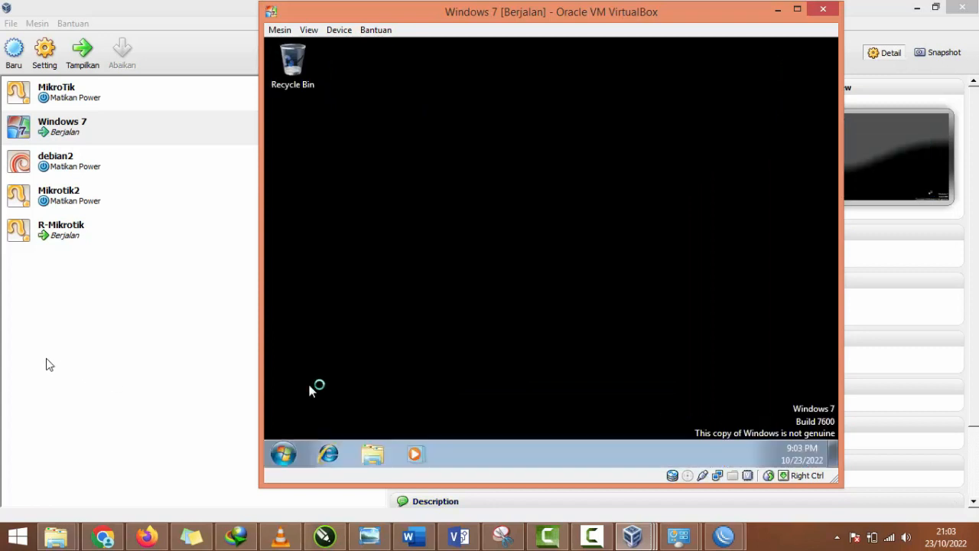
{"action": "left_click_drag", "start_coordinate": [476, 11], "coordinate": [539, 42]}
Step: Cancel the network location prompt and apply the Windows 7 Aero theme in the desktop personalization settings
{"action": "right_click", "coordinate": [566, 212]}
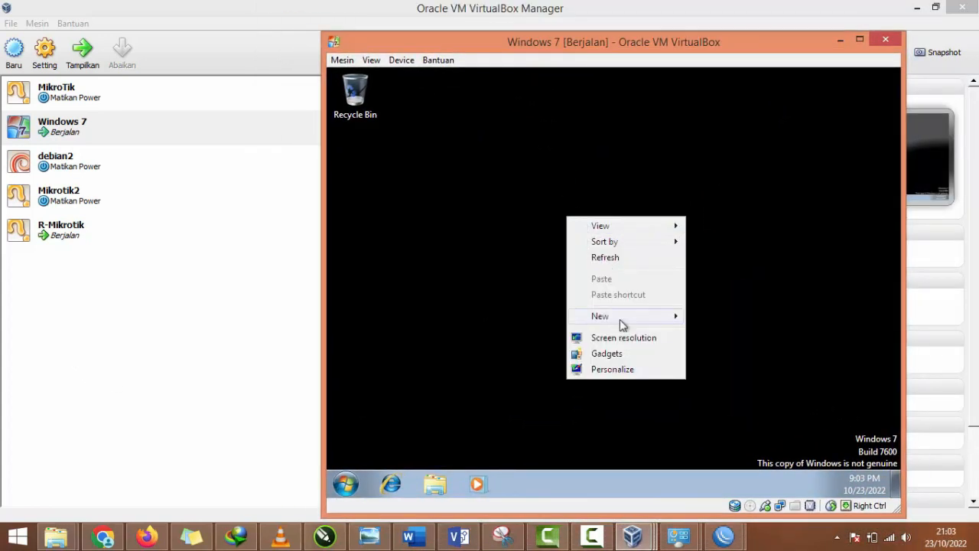
{"action": "left_click", "coordinate": [631, 372]}
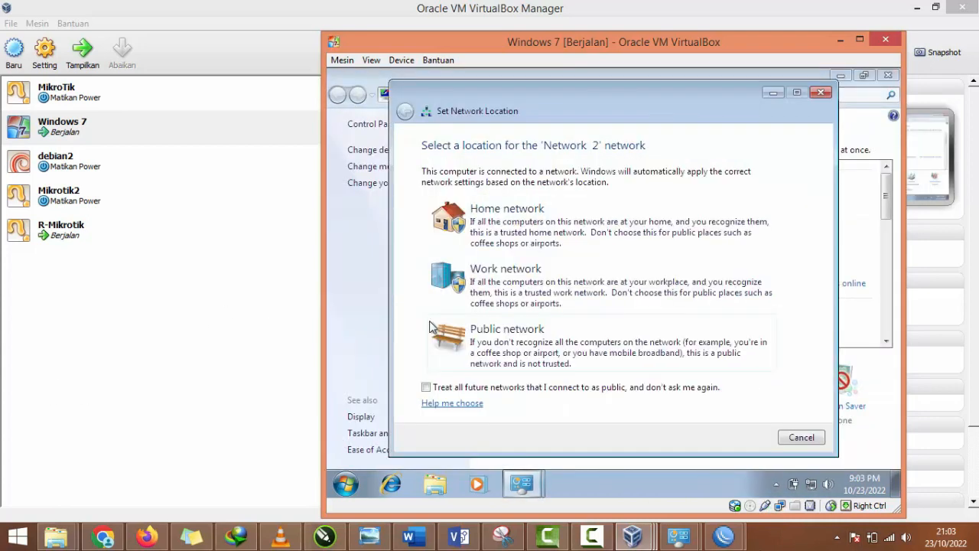
{"action": "left_click", "coordinate": [700, 350]}
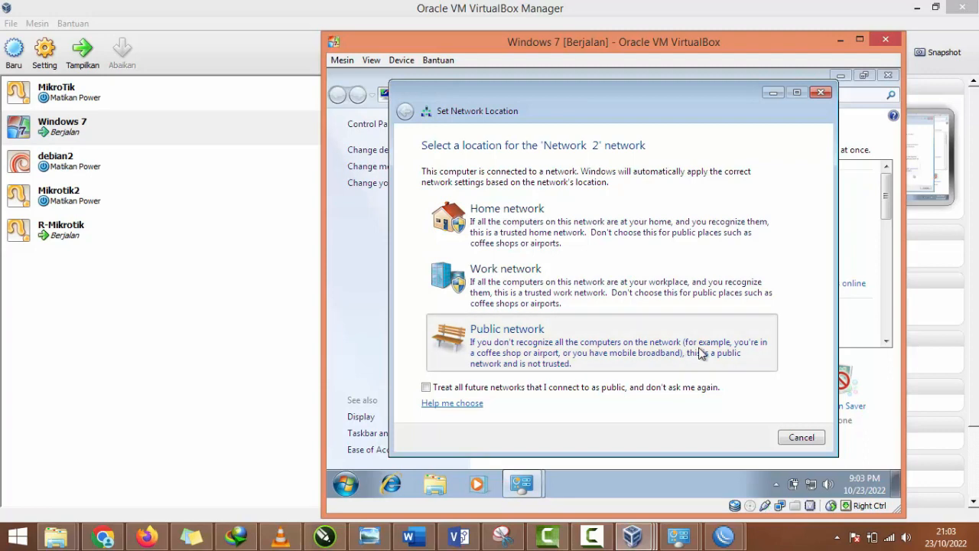
{"action": "left_click", "coordinate": [792, 435]}
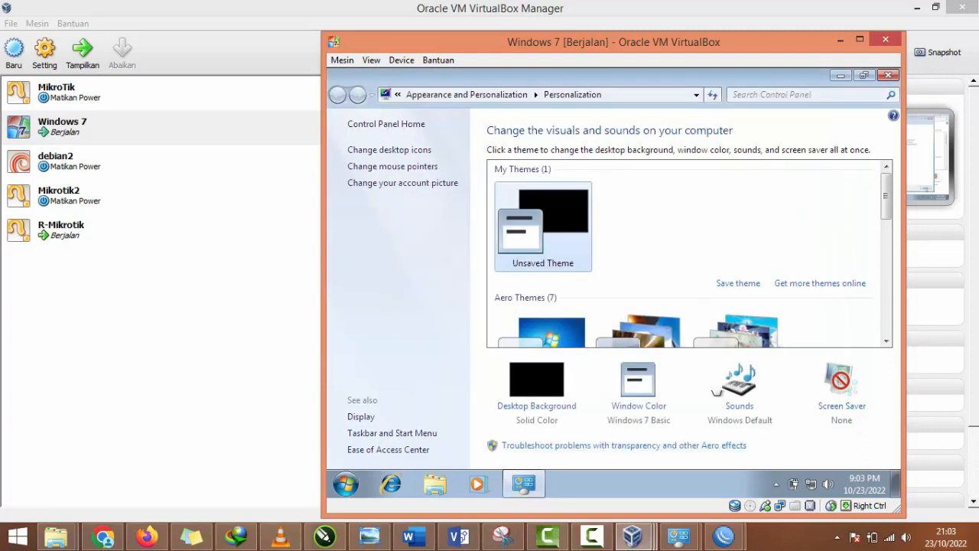
{"action": "scroll", "coordinate": [542, 314], "scroll_direction": "down", "scroll_amount": 1}
{"action": "left_click", "coordinate": [544, 326]}
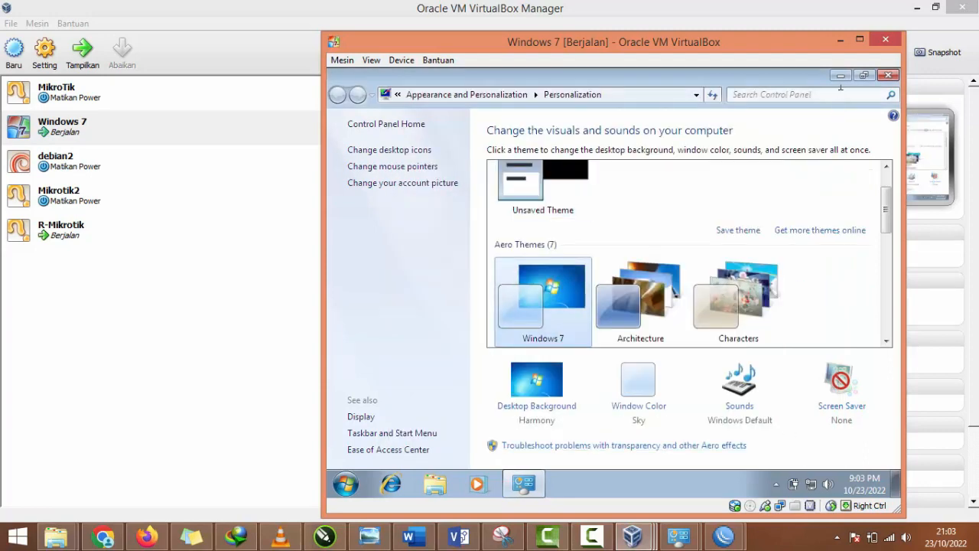
{"action": "left_click", "coordinate": [887, 76]}
Step: Examine the Local Area Connection's details in Windows 7 for the IPv4 address and DNS servers assigned by DHCP
{"action": "left_click", "coordinate": [827, 484]}
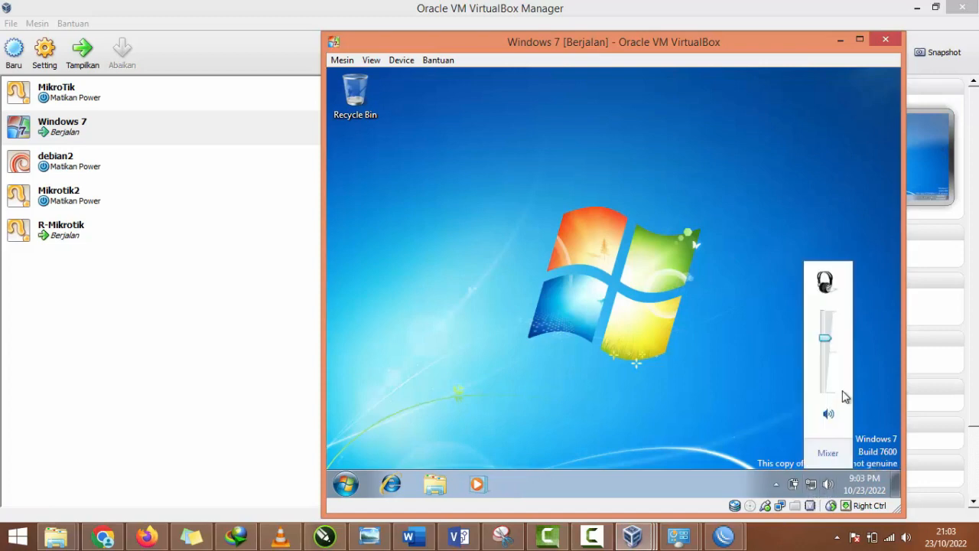
{"action": "right_click", "coordinate": [813, 484]}
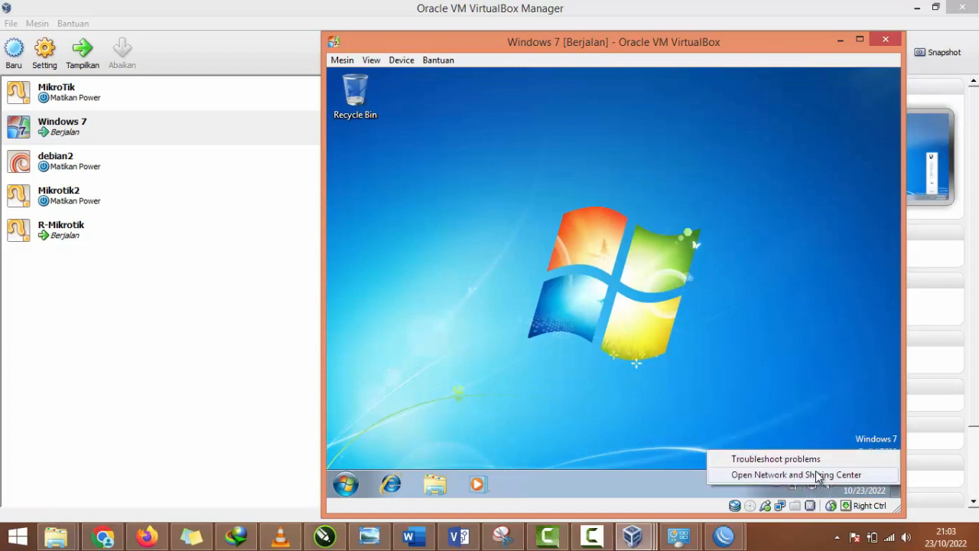
{"action": "left_click", "coordinate": [818, 474]}
{"action": "left_click", "coordinate": [417, 151]}
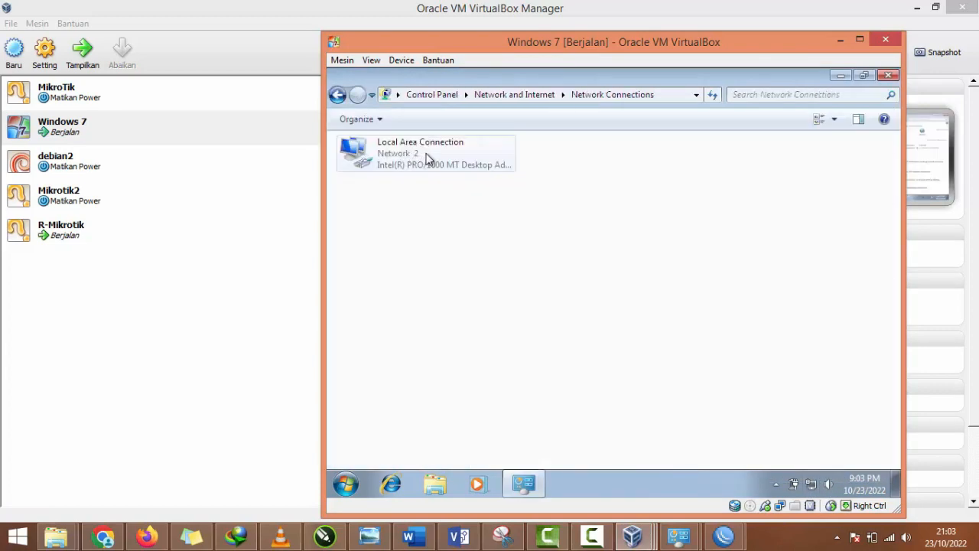
{"action": "left_click", "coordinate": [428, 158]}
{"action": "right_click", "coordinate": [442, 153]}
{"action": "left_click", "coordinate": [477, 179]}
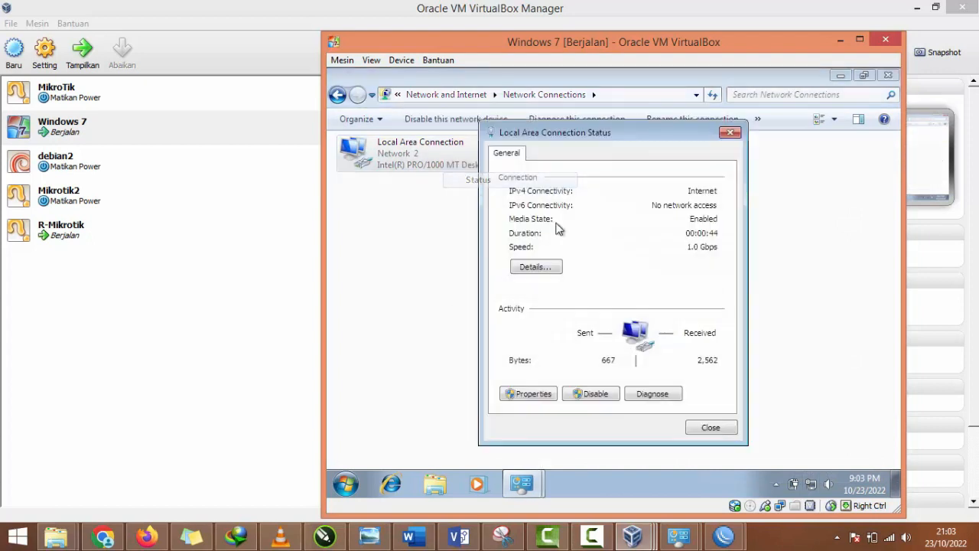
{"action": "left_click", "coordinate": [536, 267]}
{"action": "left_click", "coordinate": [639, 260]}
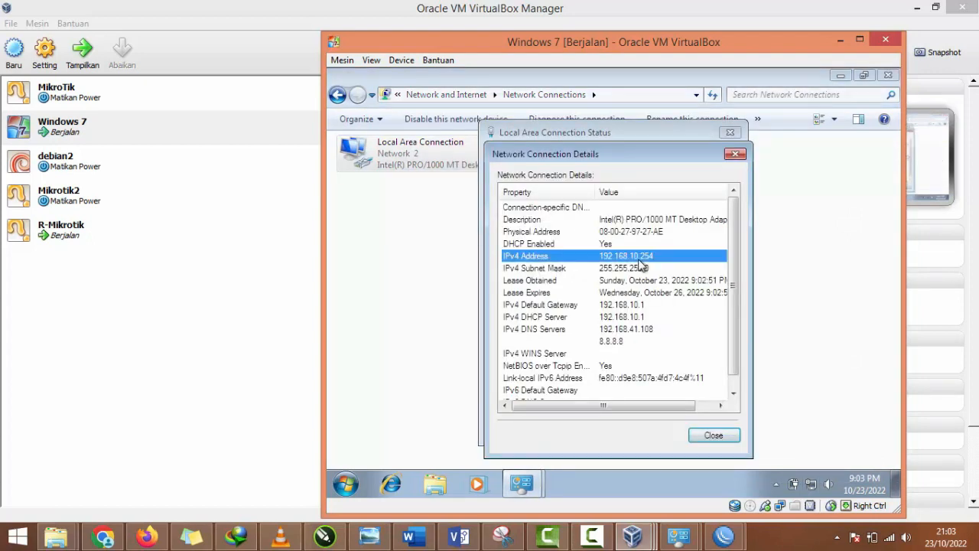
{"action": "left_click", "coordinate": [609, 344]}
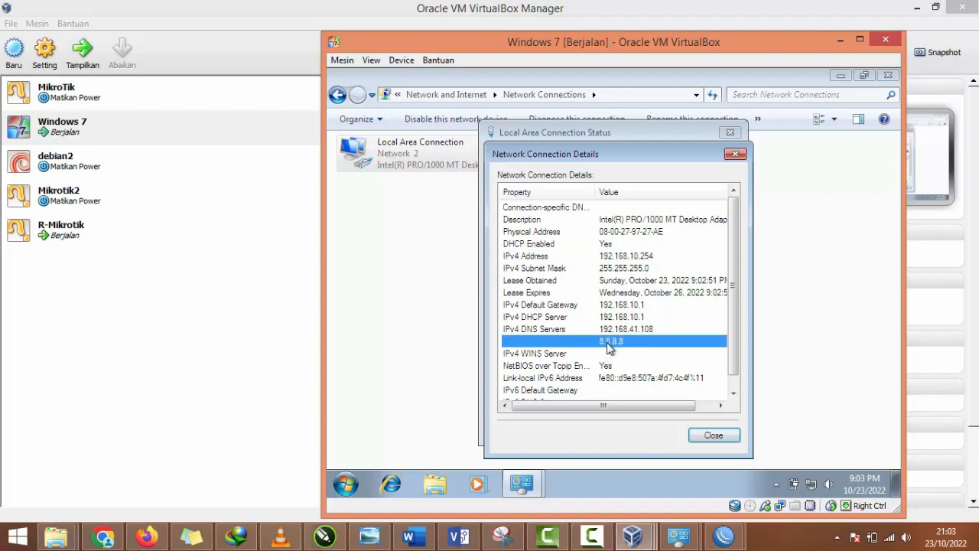
Step: Switch to WinBox and check the DHCP server entry on ether2
{"action": "mouse_move", "coordinate": [723, 535]}
{"action": "left_click", "coordinate": [842, 459]}
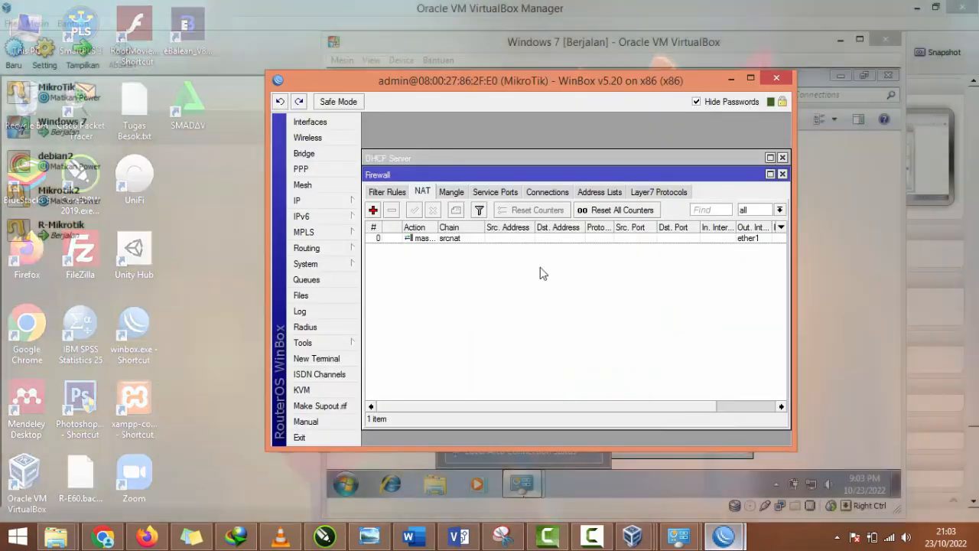
{"action": "left_click", "coordinate": [302, 200]}
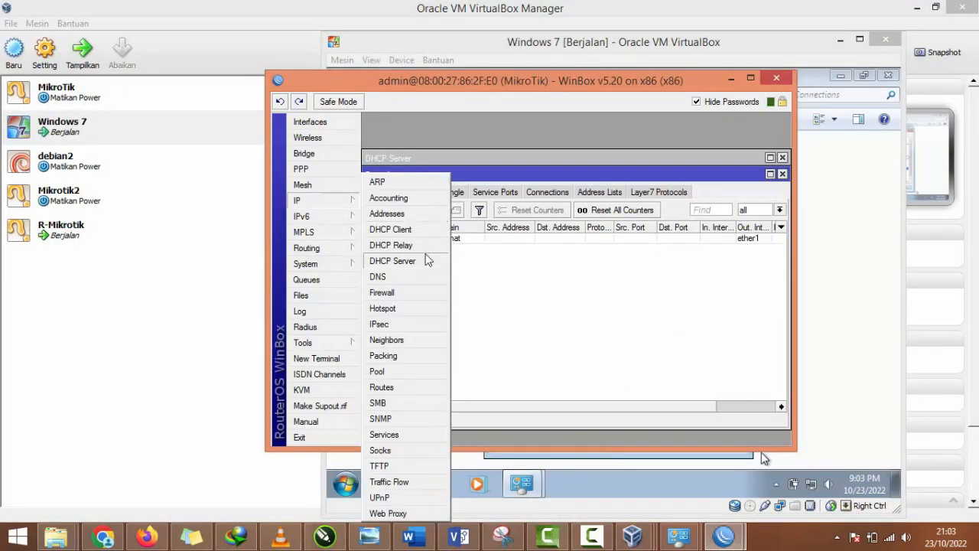
{"action": "left_click", "coordinate": [393, 261]}
{"action": "left_click", "coordinate": [451, 222]}
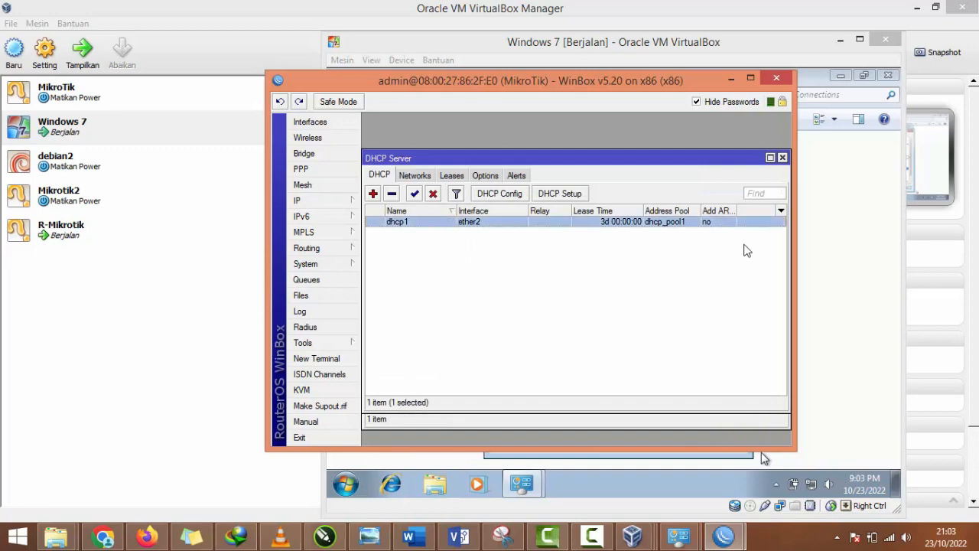
Step: In the Windows 7 client's command prompt, test the internet connection with ping 8.8.8.8 -t, and stop it after a few replies
{"action": "left_click", "coordinate": [811, 253]}
{"action": "key", "text": "super+r"}
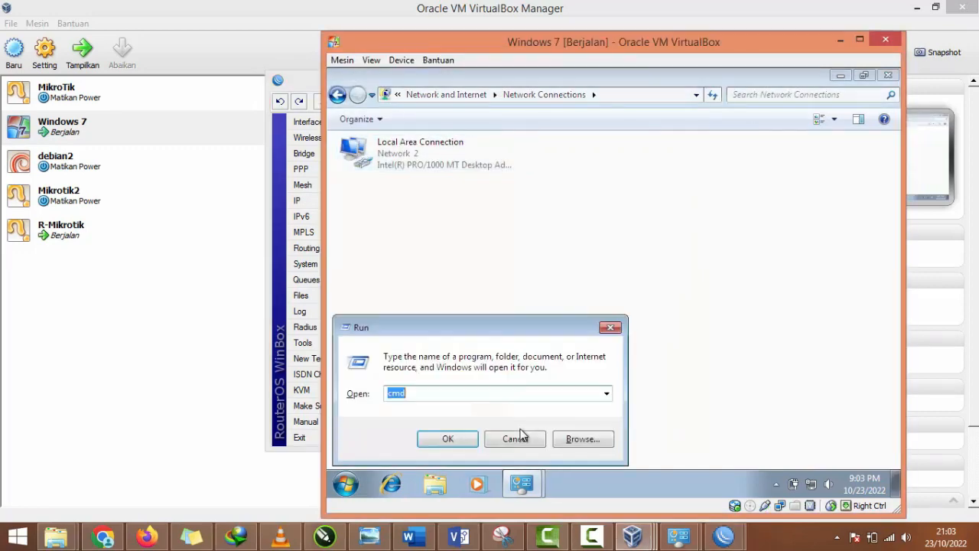
{"action": "key", "text": "Return"}
{"action": "type", "text": "ping 8.8.8."}
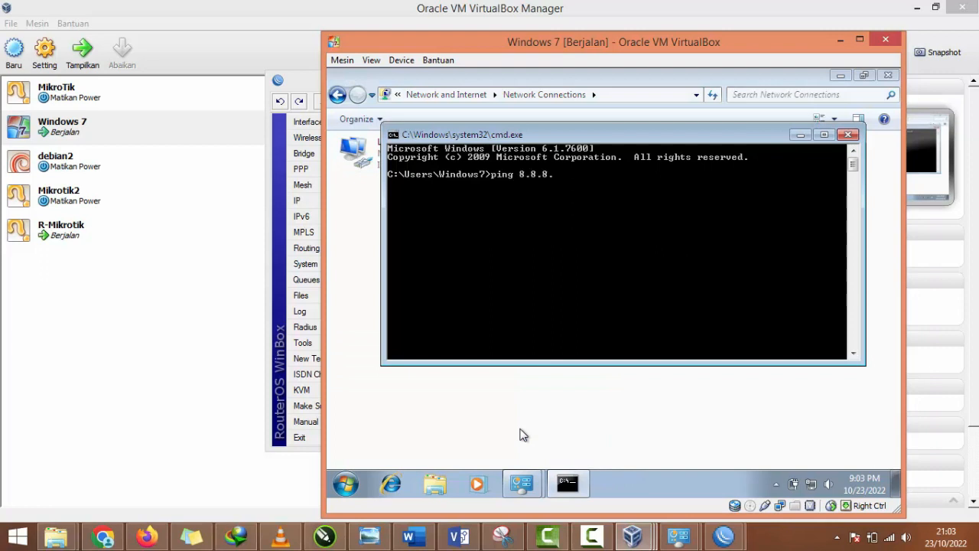
{"action": "type", "text": "8 -t"}
{"action": "key", "text": "Return"}
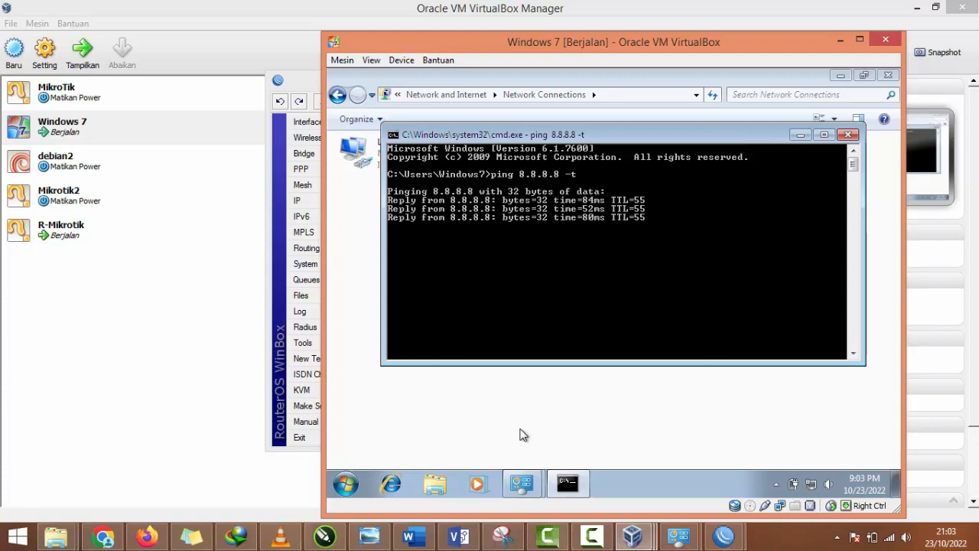
{"action": "key", "text": "ctrl+c"}
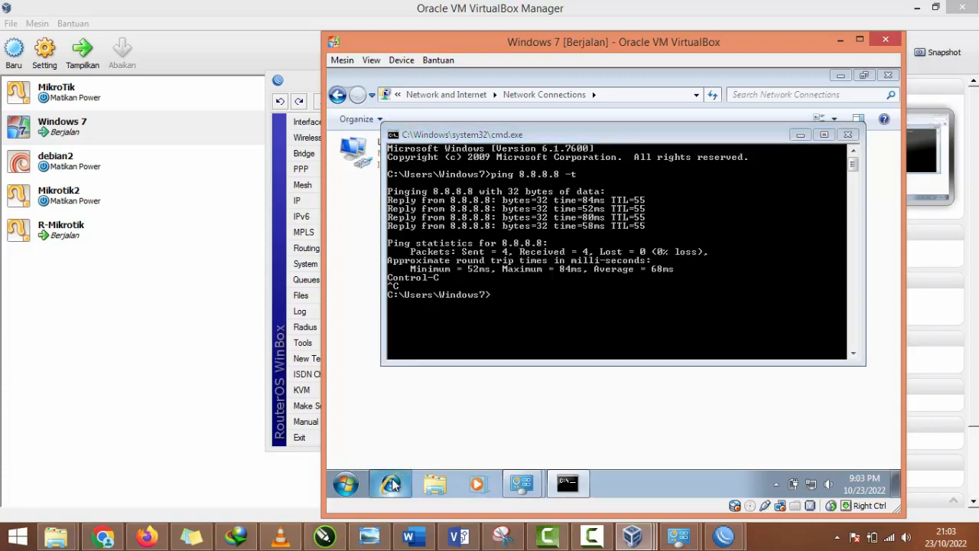
Step: Open youtube.com in Internet Explorer on the Windows 7 client, postponing the browser's welcome setup
{"action": "left_click", "coordinate": [392, 483]}
{"action": "left_click", "coordinate": [539, 94]}
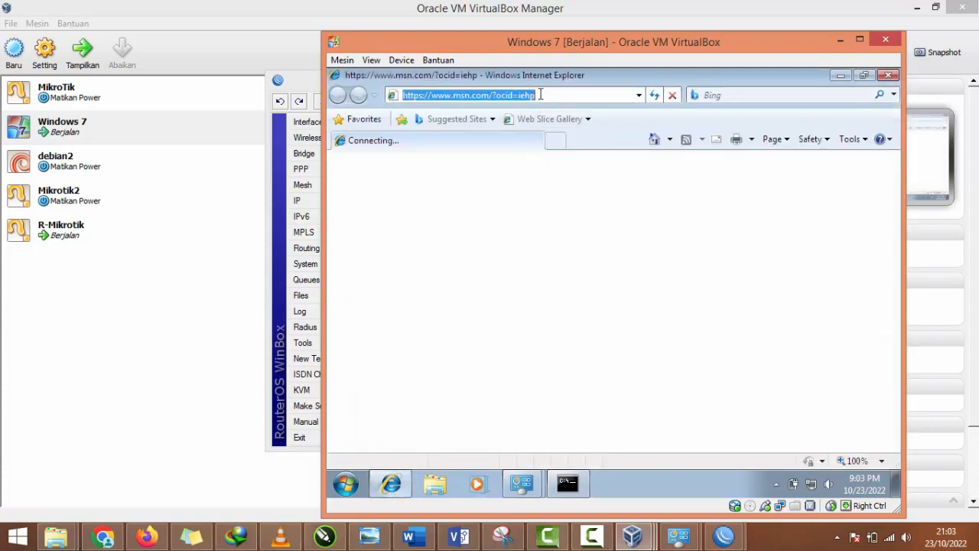
{"action": "type", "text": "youtun"}
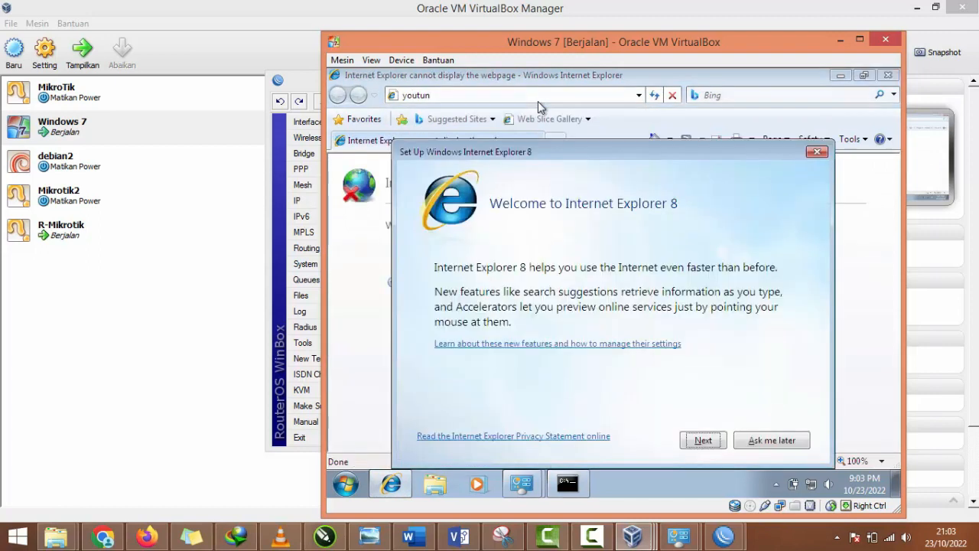
{"action": "left_click", "coordinate": [774, 442]}
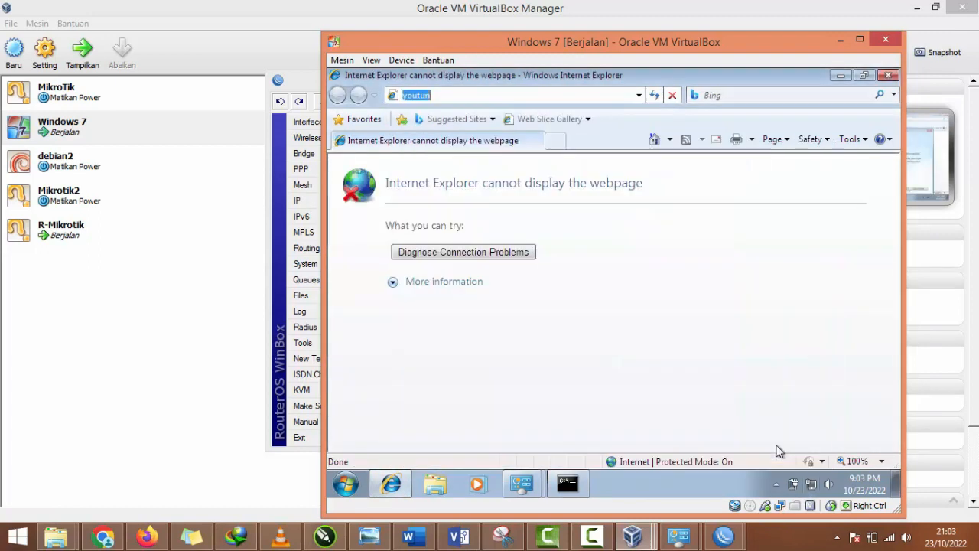
{"action": "key", "text": "Right"}
{"action": "key", "text": "BackSpace"}
{"action": "type", "text": "be.com"}
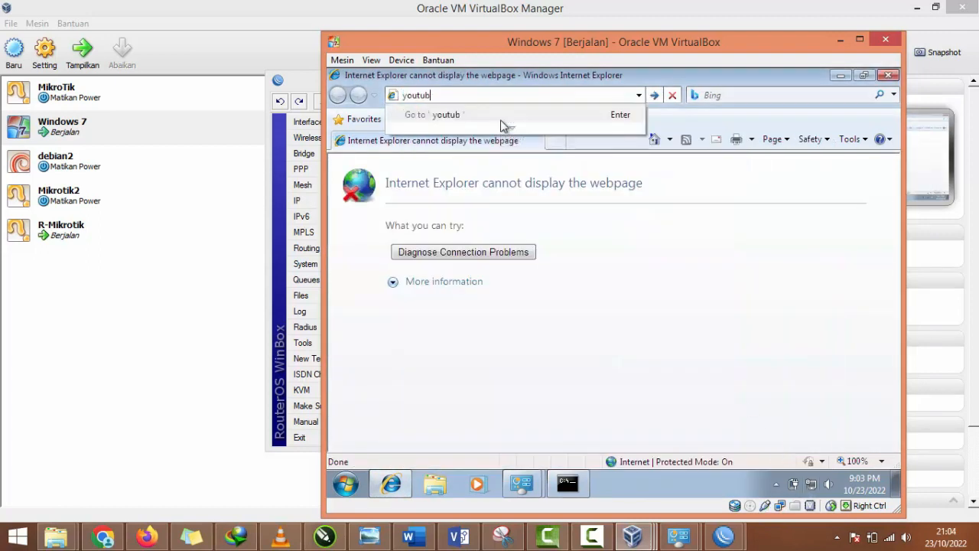
{"action": "key", "text": "Return"}
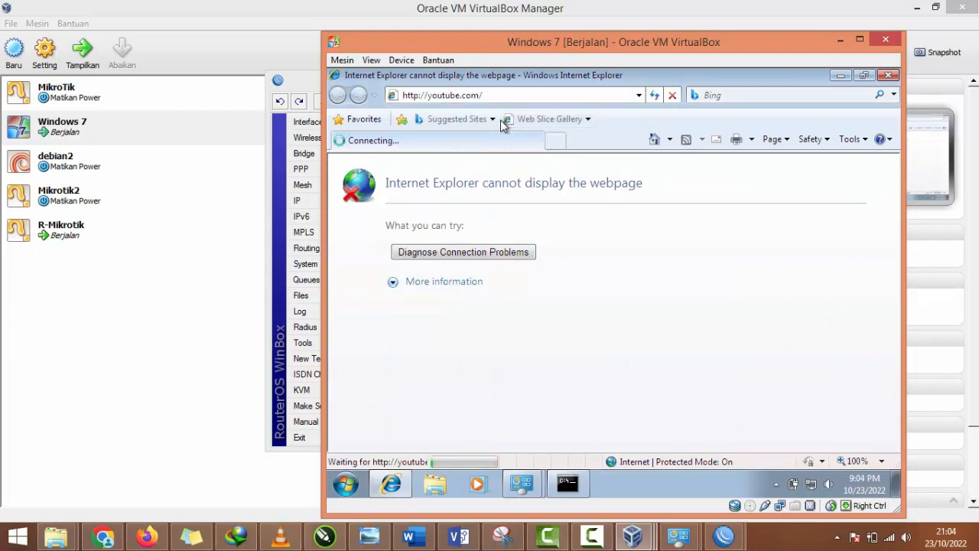
Step: Open google.com in a new browser tab
{"action": "left_click", "coordinate": [555, 140]}
{"action": "type", "text": "goog"}
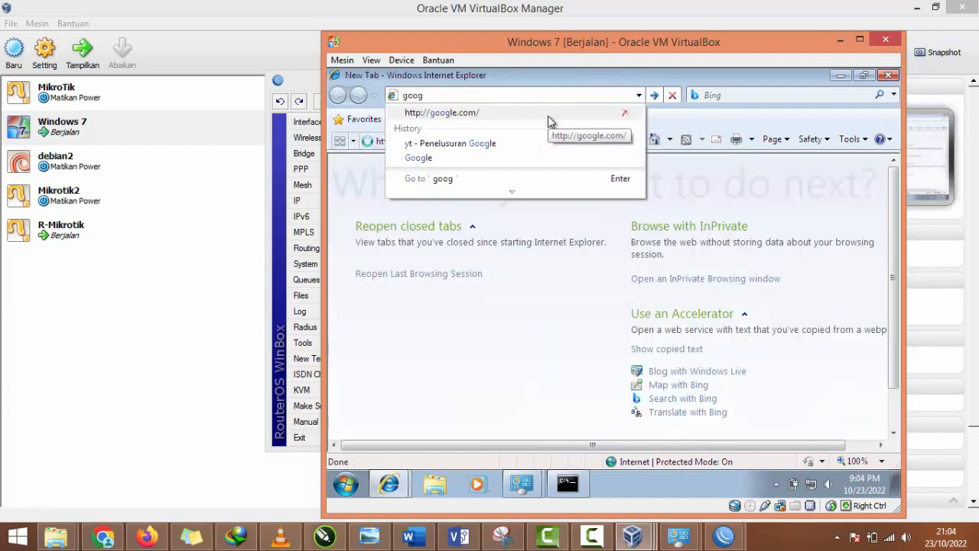
{"action": "type", "text": "le.c"}
{"action": "left_click", "coordinate": [547, 114]}
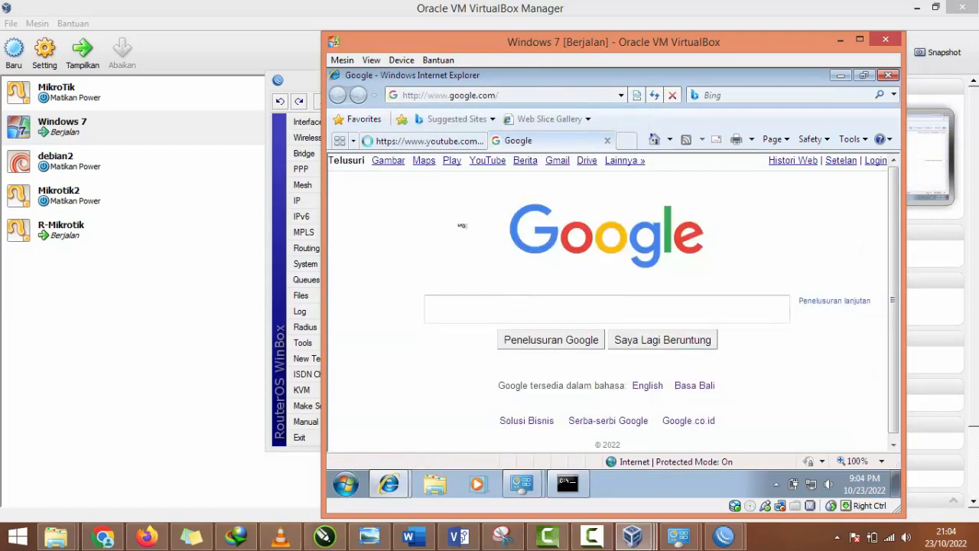
Step: Return to the YouTube tab and look through the loaded page
{"action": "left_click", "coordinate": [431, 145]}
{"action": "scroll", "coordinate": [470, 232], "scroll_direction": "down", "scroll_amount": 2}
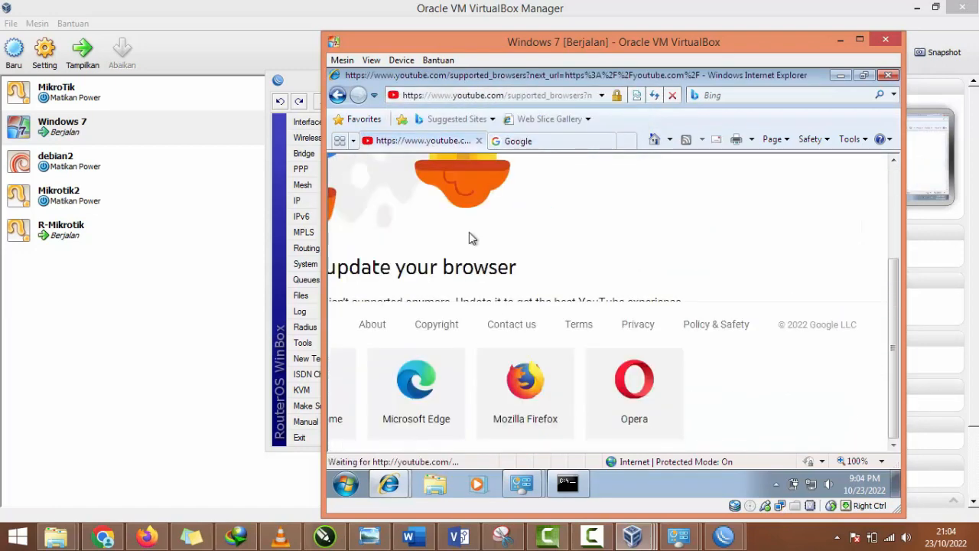
{"action": "scroll", "coordinate": [491, 306], "scroll_direction": "up", "scroll_amount": 2}
{"action": "scroll", "coordinate": [491, 308], "scroll_direction": "down", "scroll_amount": 2}
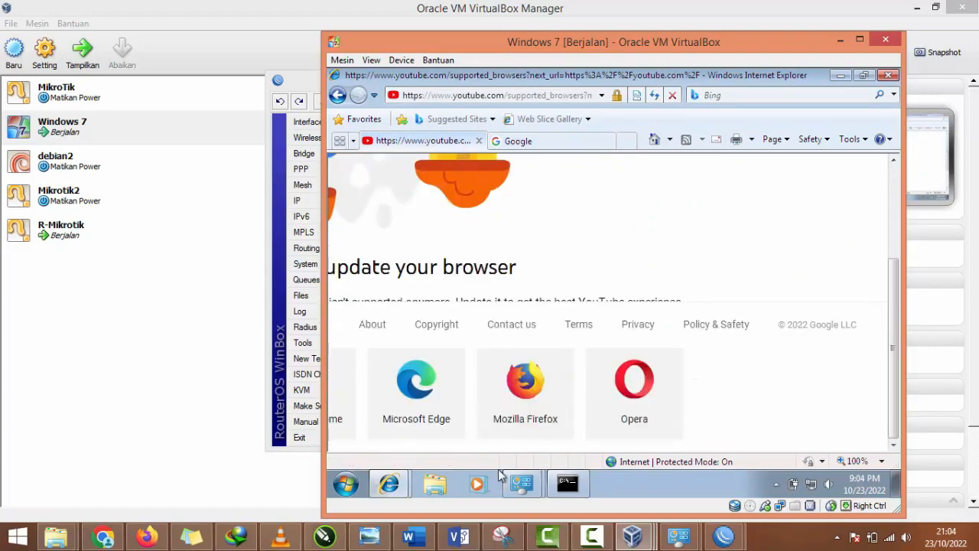
Step: Search Google for mozila in the Google tab, turn AutoComplete on, and look through the results page
{"action": "left_click", "coordinate": [518, 141]}
{"action": "left_click", "coordinate": [533, 301]}
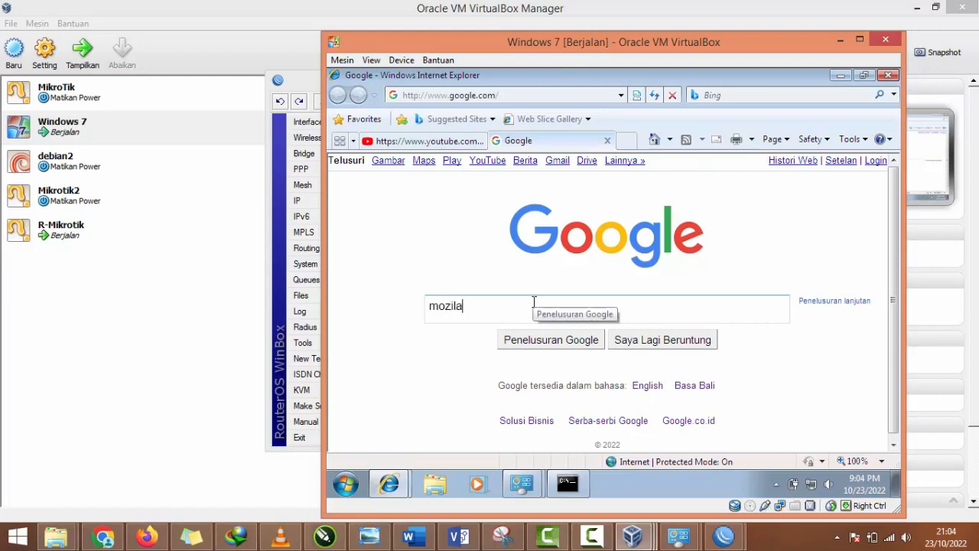
{"action": "type", "text": "mozila"}
{"action": "key", "text": "Return"}
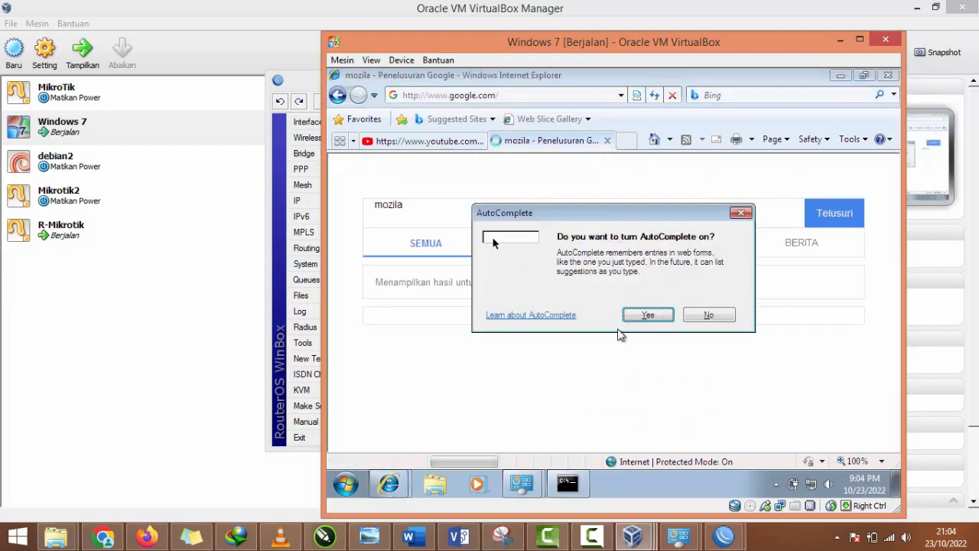
{"action": "left_click", "coordinate": [648, 315]}
{"action": "scroll", "coordinate": [570, 295], "scroll_direction": "down", "scroll_amount": 2}
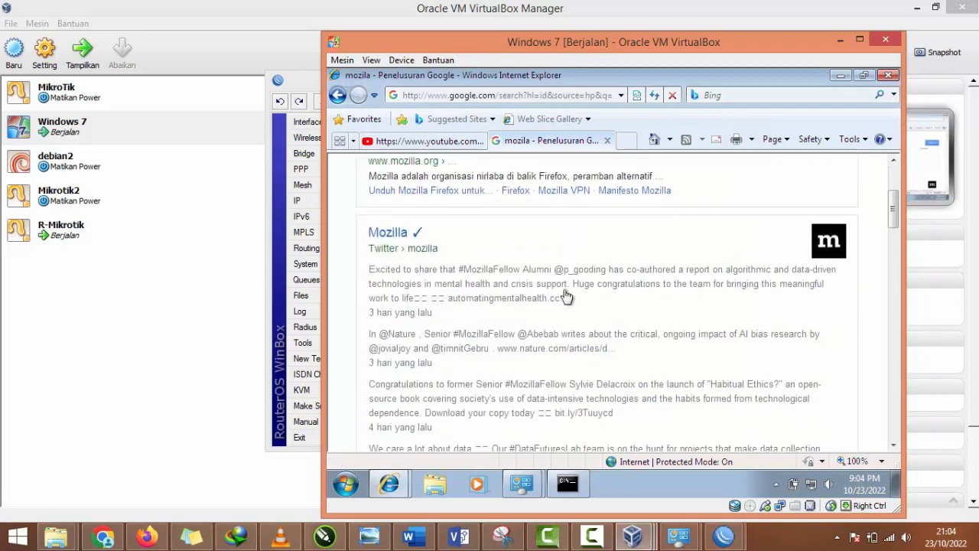
{"action": "scroll", "coordinate": [566, 296], "scroll_direction": "down", "scroll_amount": 1}
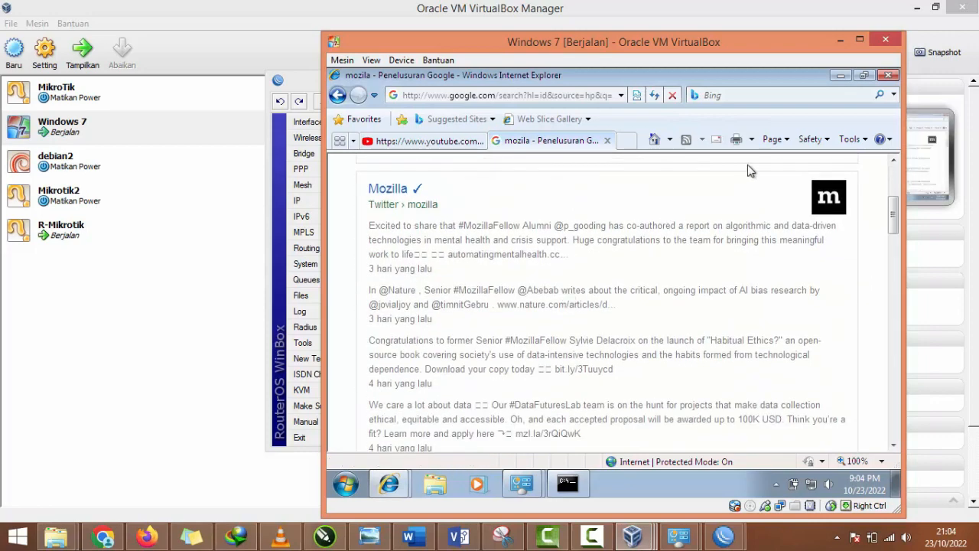
Step: Minimize the browser in the Windows 7 client and bring the VirtualBox Manager to the front
{"action": "left_click", "coordinate": [841, 77]}
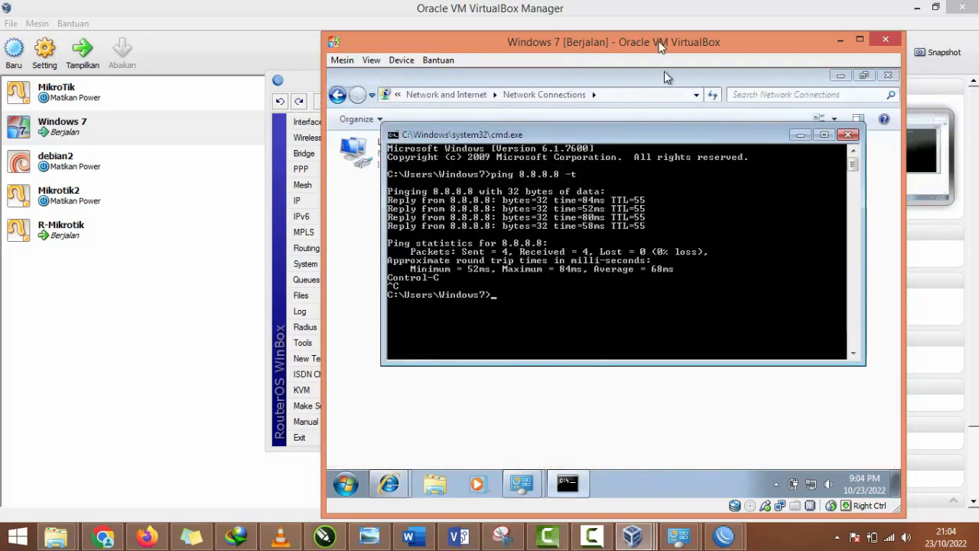
{"action": "left_click_drag", "start_coordinate": [662, 43], "coordinate": [769, 42]}
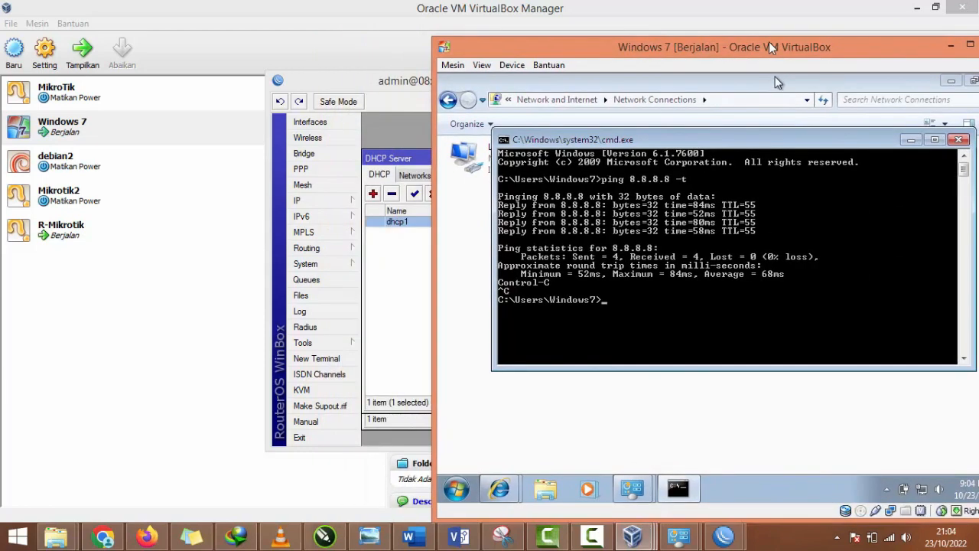
{"action": "left_click_drag", "start_coordinate": [769, 42], "coordinate": [664, 53]}
{"action": "left_click", "coordinate": [135, 273]}
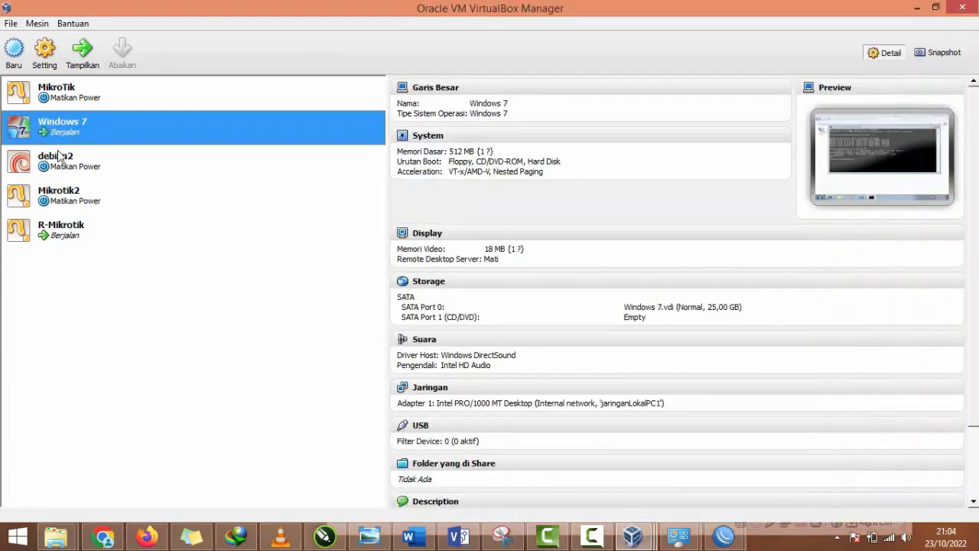
Step: Create a full clone of the Mikrotik2 virtual machine and name it Mikrotik2-1
{"action": "left_click", "coordinate": [74, 201]}
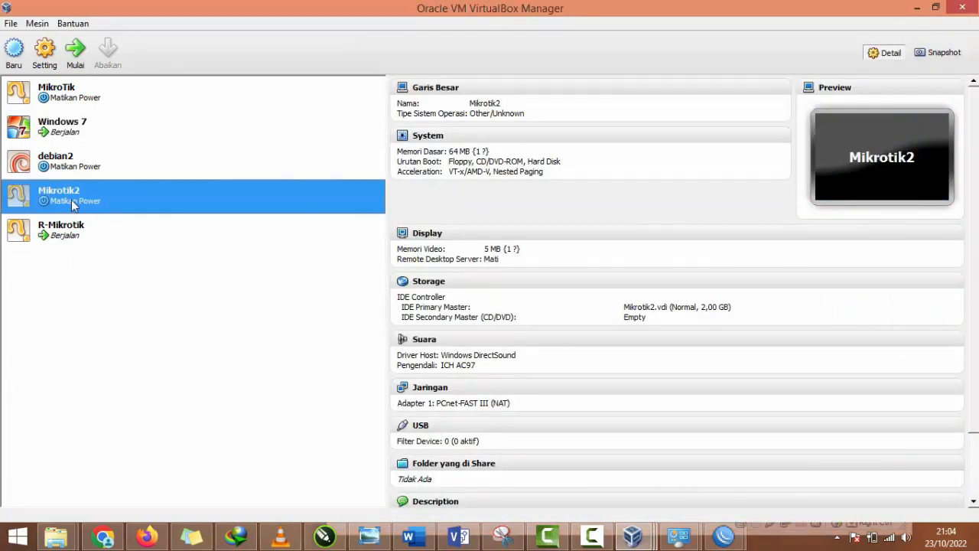
{"action": "right_click", "coordinate": [77, 198]}
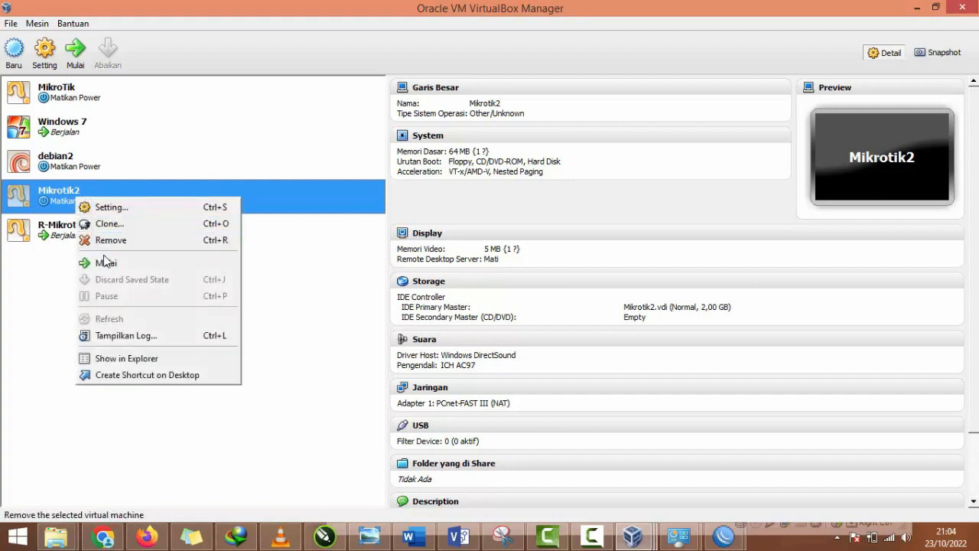
{"action": "left_click", "coordinate": [40, 195]}
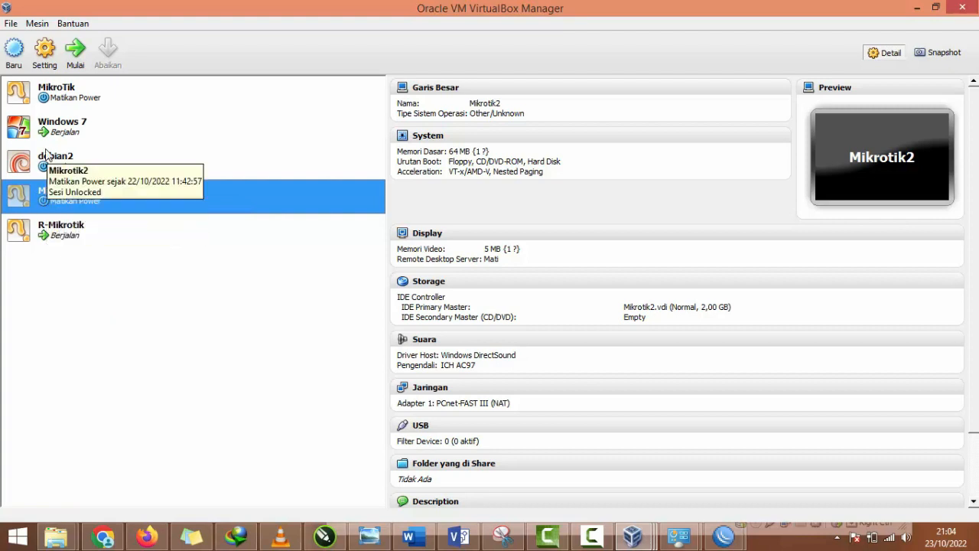
{"action": "right_click", "coordinate": [52, 195]}
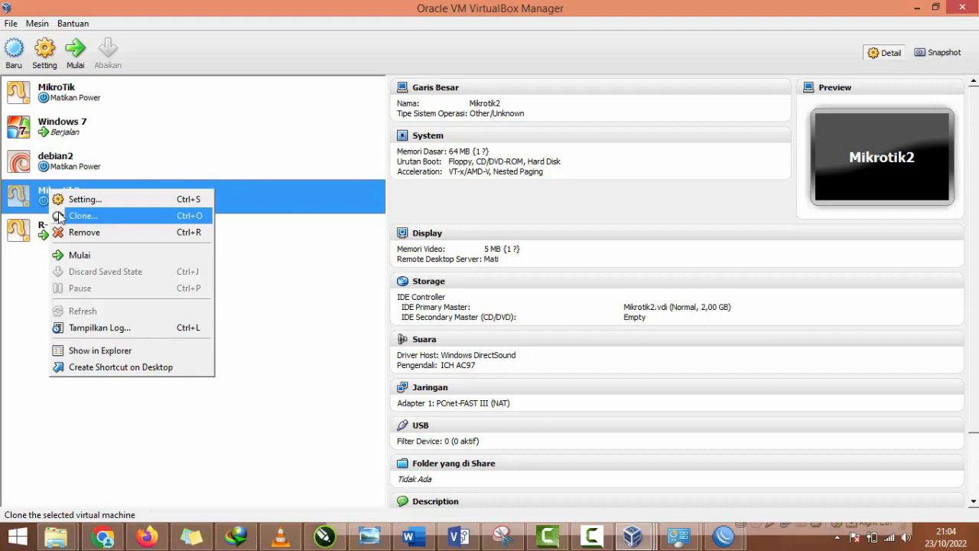
{"action": "left_click", "coordinate": [60, 218]}
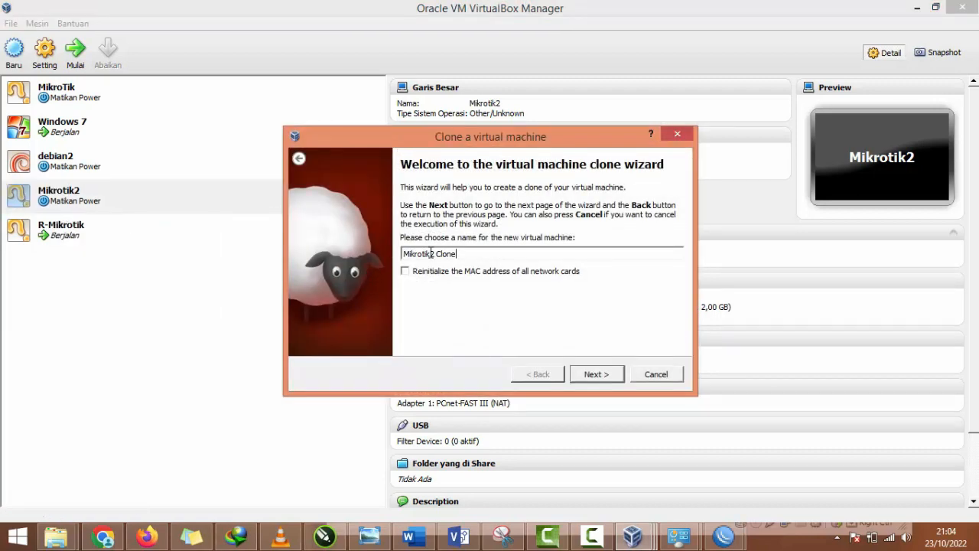
{"action": "left_click_drag", "start_coordinate": [431, 253], "coordinate": [474, 252]}
{"action": "left_click", "coordinate": [474, 254]}
{"action": "key", "text": "BackSpace"}
{"action": "key", "text": "BackSpace"}
{"action": "type", "text": "-"}
{"action": "left_click", "coordinate": [604, 373]}
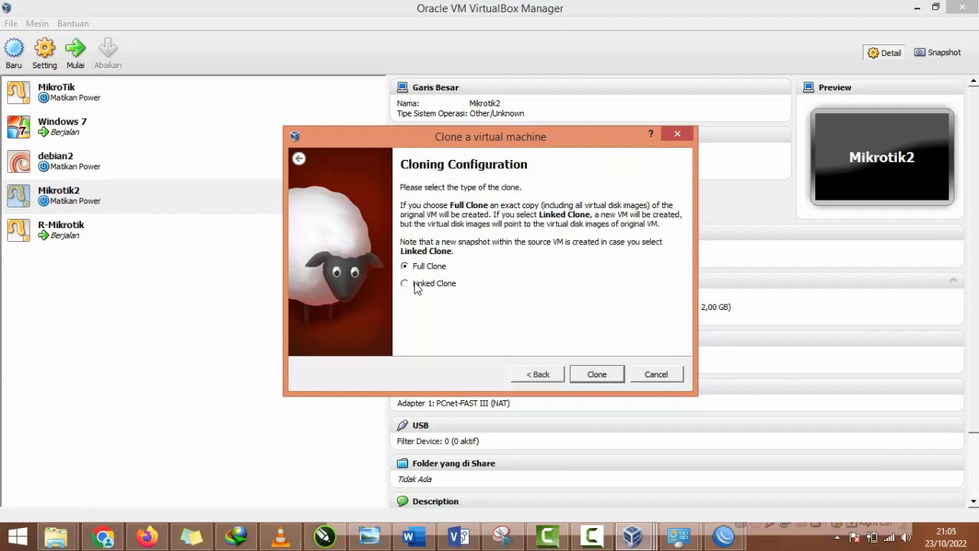
{"action": "left_click", "coordinate": [586, 374]}
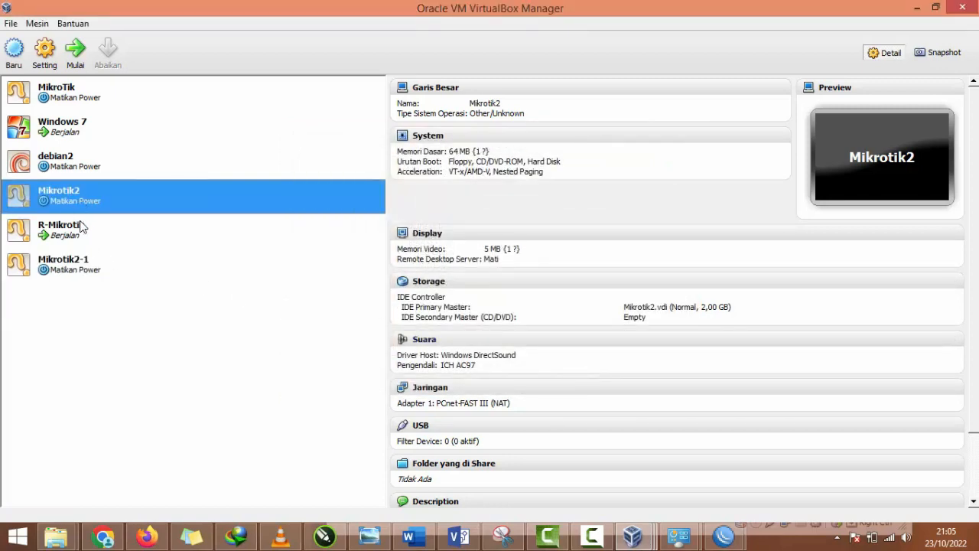
Step: Look over the details of the Mikrotik2-1, Mikrotik2, Windows 7 and debian2 virtual machines
{"action": "left_click", "coordinate": [79, 262]}
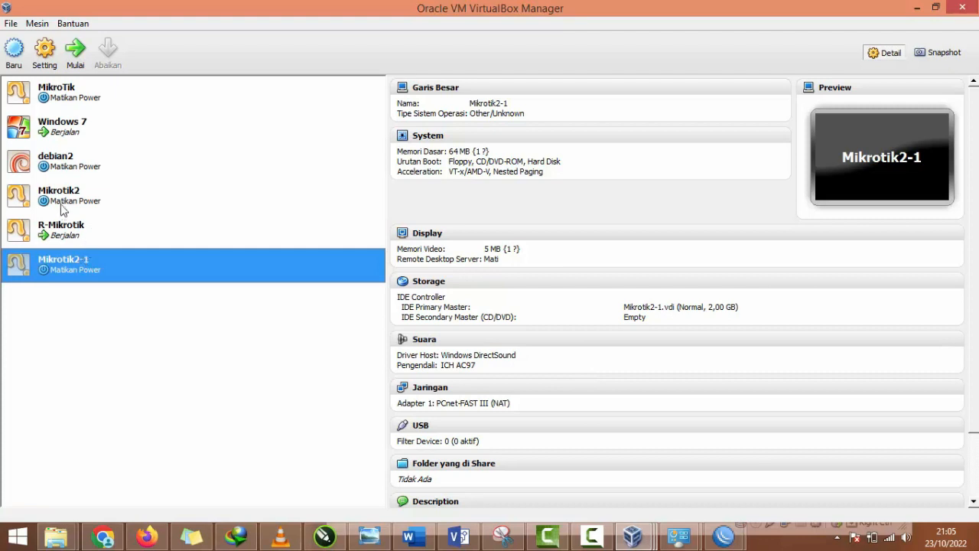
{"action": "left_click", "coordinate": [67, 198]}
{"action": "left_click", "coordinate": [67, 274]}
{"action": "left_click", "coordinate": [55, 135]}
{"action": "left_click", "coordinate": [84, 175]}
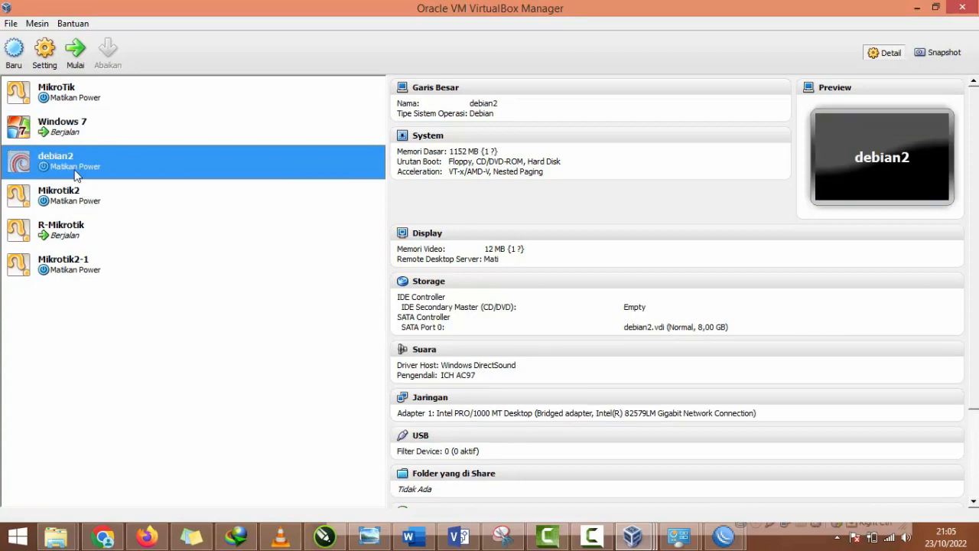
Step: Start an appliance export of the Mikrotik2 virtual machine and proceed to its export settings
{"action": "left_click", "coordinate": [86, 198]}
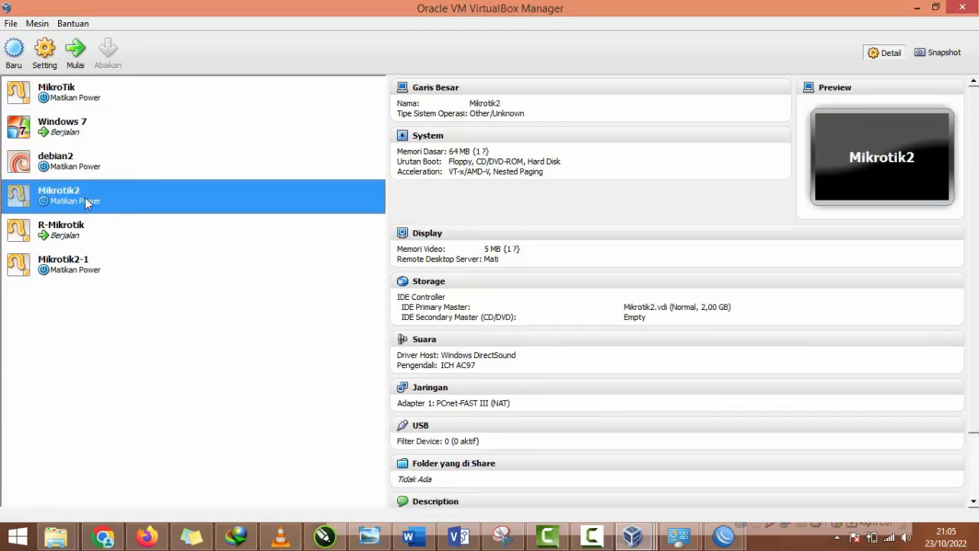
{"action": "left_click", "coordinate": [12, 24]}
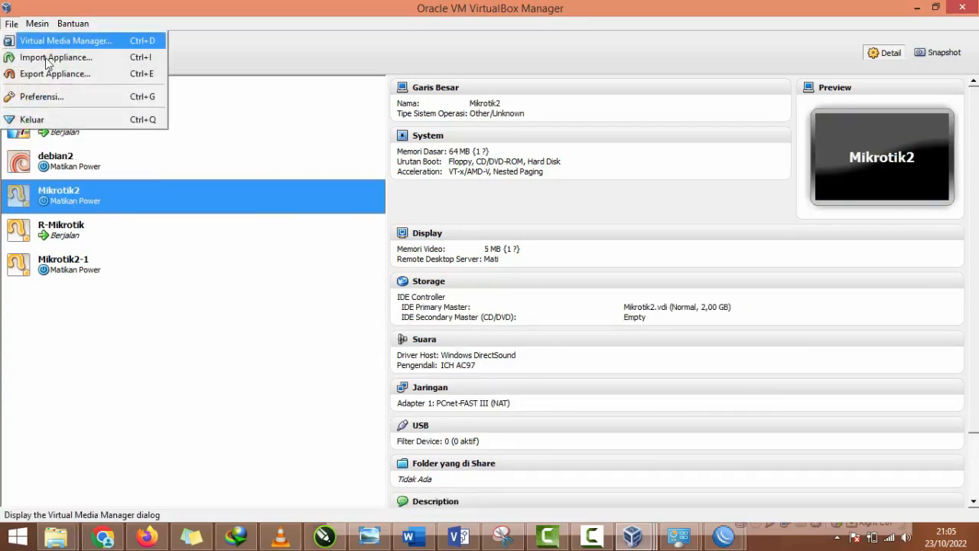
{"action": "left_click", "coordinate": [57, 73]}
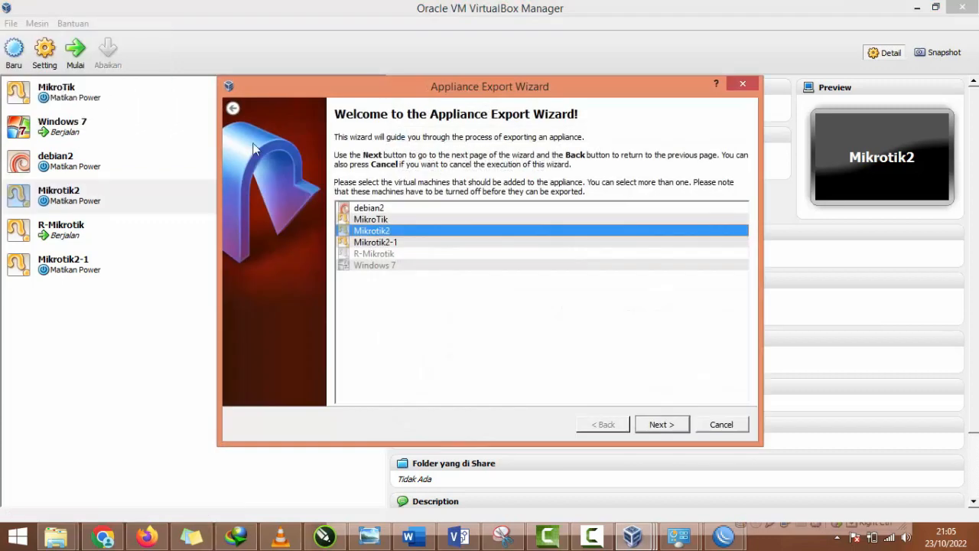
{"action": "left_click", "coordinate": [660, 425]}
Step: Set the export file to mikrotik2.ova in the Pictures library and run the export with the remaining settings unchanged
{"action": "left_click", "coordinate": [701, 176]}
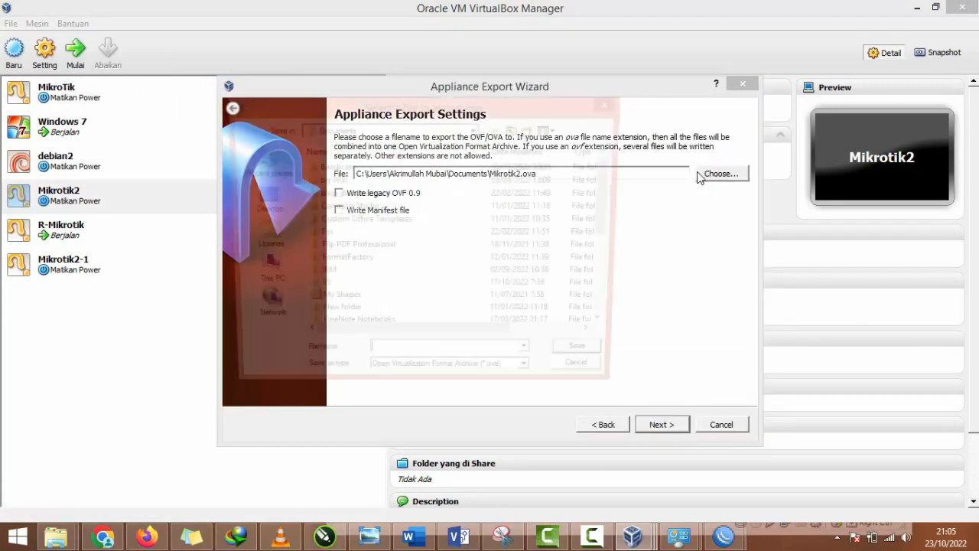
{"action": "left_click", "coordinate": [264, 245]}
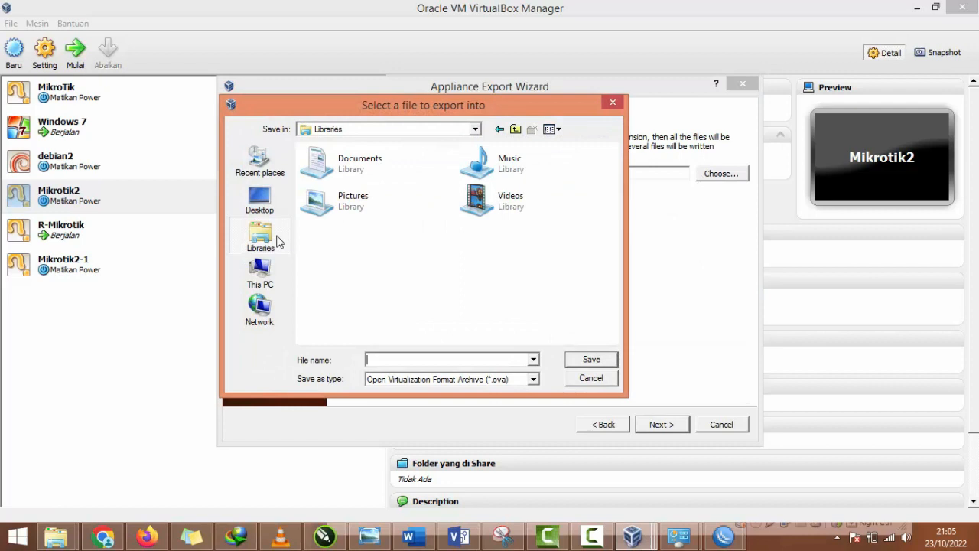
{"action": "double_click", "coordinate": [374, 207]}
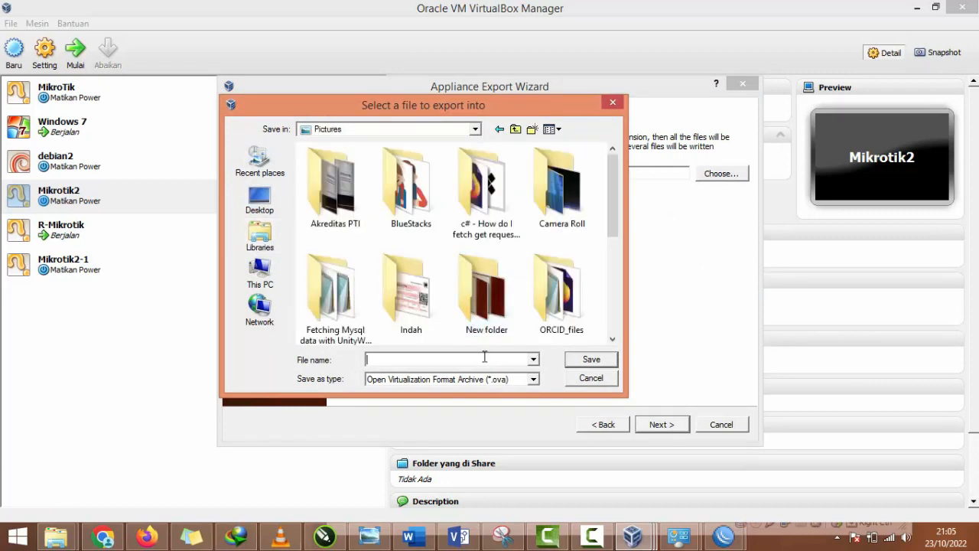
{"action": "type", "text": "deb"}
{"action": "type", "text": "mikr"}
{"action": "type", "text": "otik"}
{"action": "key", "text": "Return"}
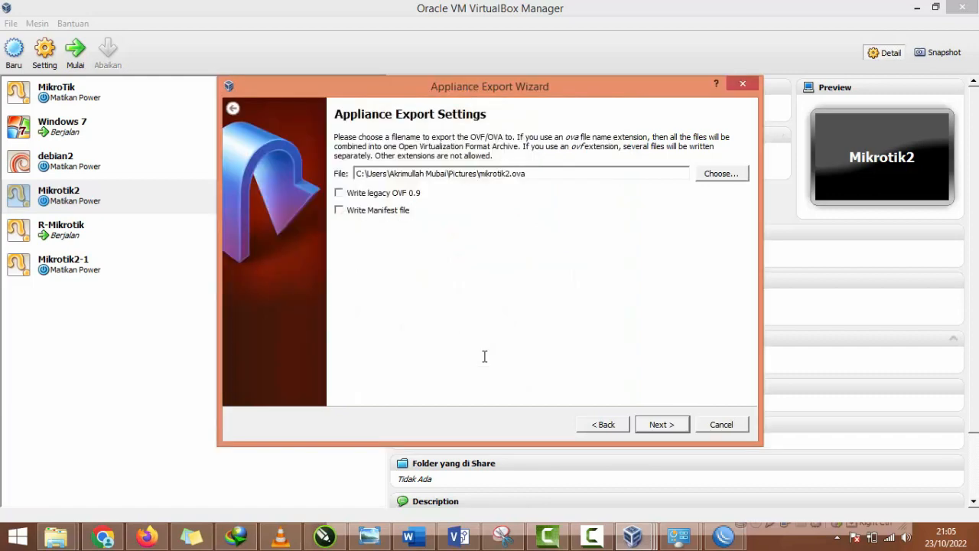
{"action": "left_click", "coordinate": [647, 427]}
{"action": "left_click", "coordinate": [646, 427]}
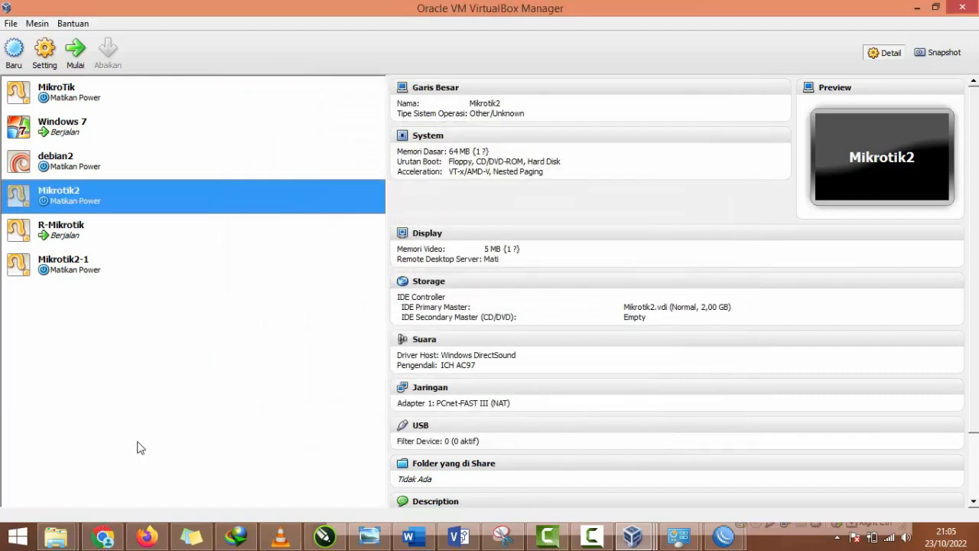
Step: Switch to File Explorer and look through the Pictures folder for the exported mikrotik2.ova file
{"action": "mouse_move", "coordinate": [55, 536]}
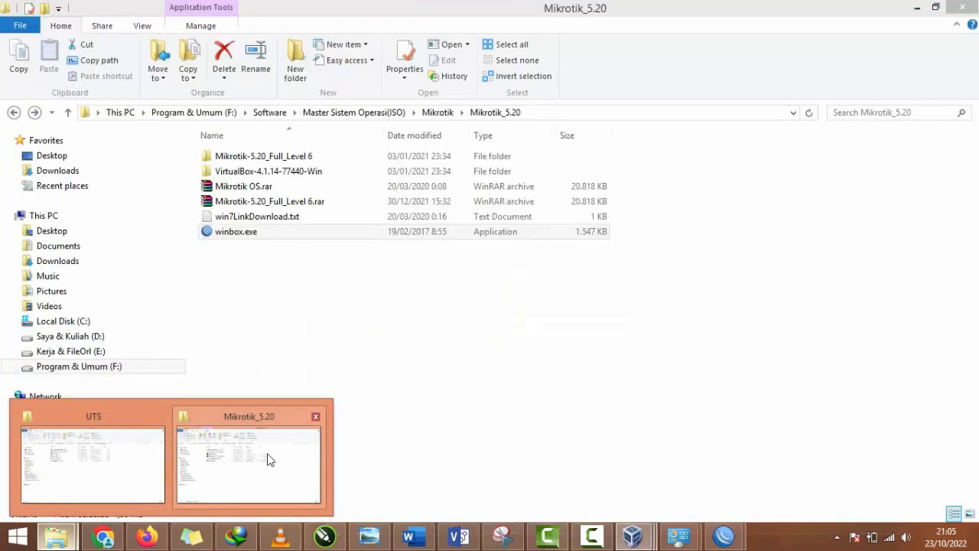
{"action": "left_click", "coordinate": [267, 459]}
{"action": "left_click", "coordinate": [53, 294]}
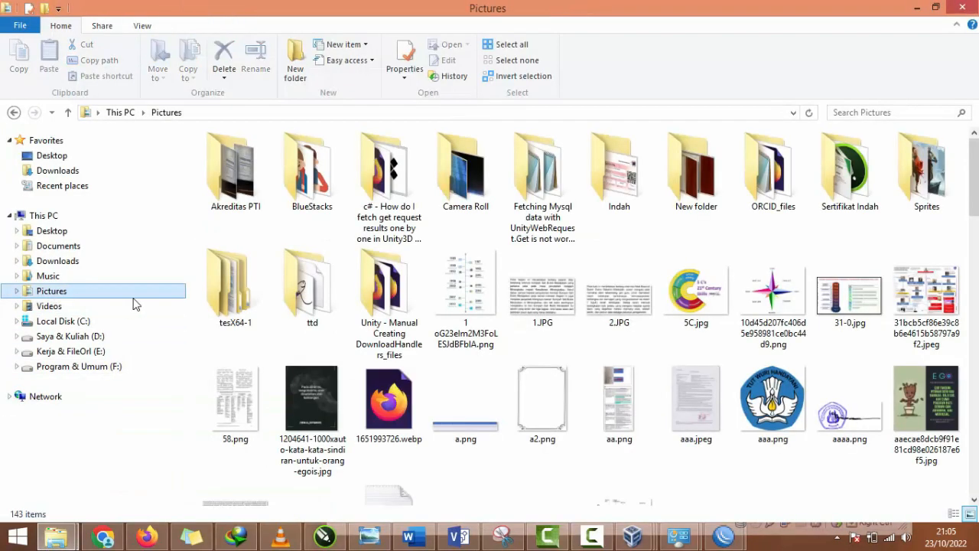
{"action": "left_click", "coordinate": [563, 405]}
{"action": "scroll", "coordinate": [563, 405], "scroll_direction": "down", "scroll_amount": 10}
{"action": "scroll", "coordinate": [563, 411], "scroll_direction": "up", "scroll_amount": 1}
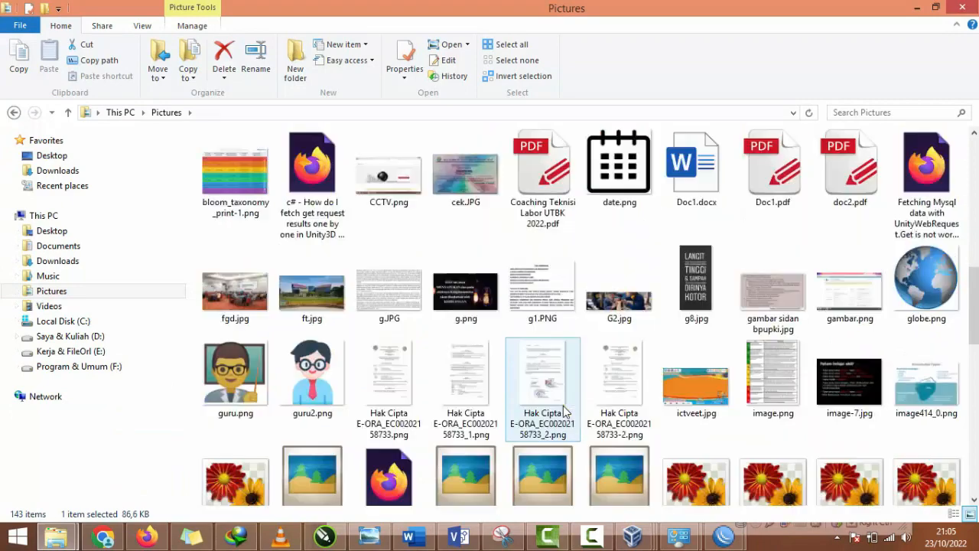
{"action": "scroll", "coordinate": [563, 410], "scroll_direction": "down", "scroll_amount": 9}
{"action": "scroll", "coordinate": [563, 405], "scroll_direction": "up", "scroll_amount": 2}
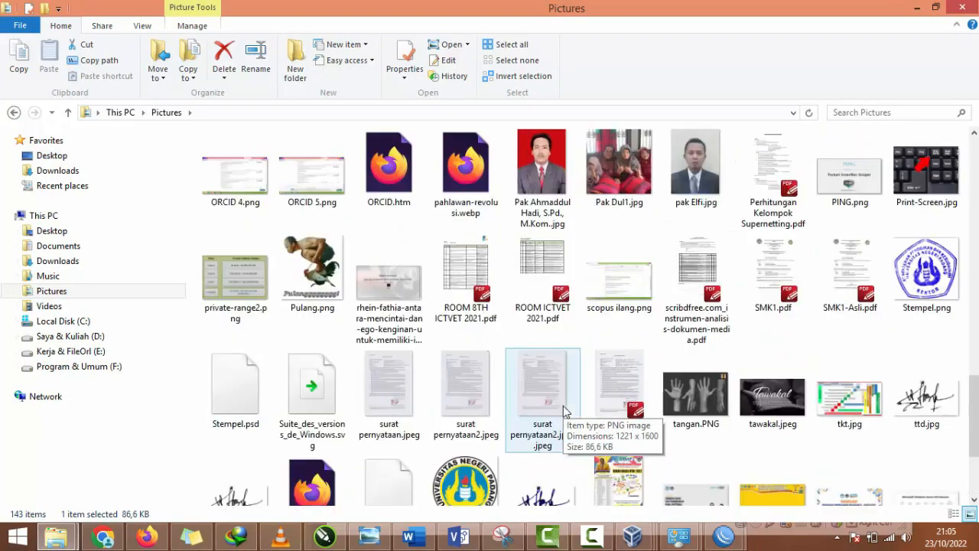
{"action": "scroll", "coordinate": [501, 432], "scroll_direction": "up", "scroll_amount": 3}
{"action": "scroll", "coordinate": [501, 432], "scroll_direction": "up", "scroll_amount": 2}
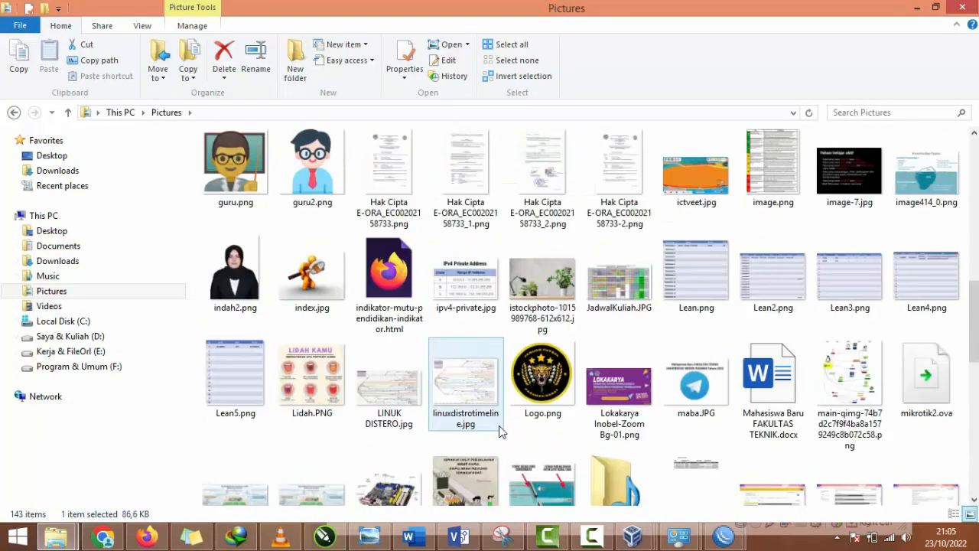
{"action": "scroll", "coordinate": [501, 432], "scroll_direction": "up", "scroll_amount": 7}
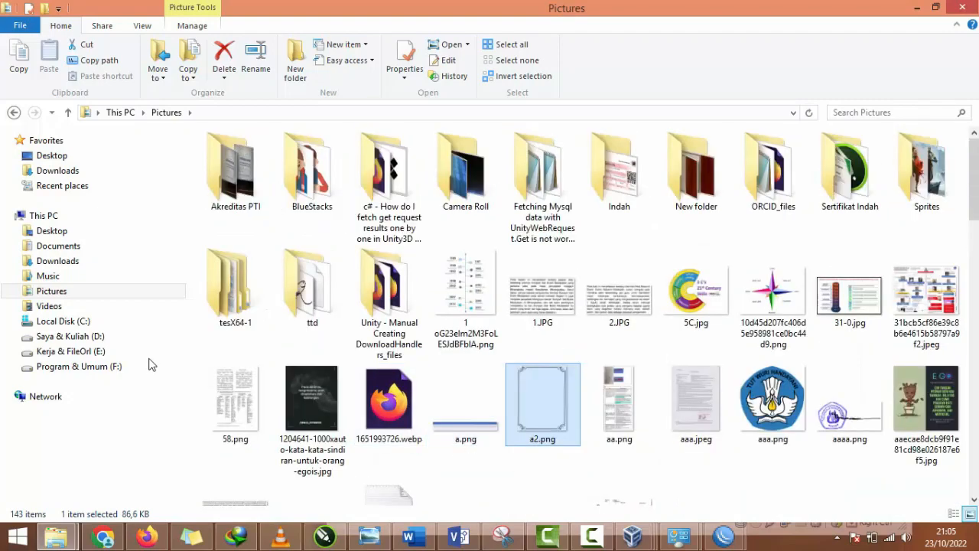
Step: Browse the contents of the Videos folder and the Program & Umum (F:) drive
{"action": "left_click", "coordinate": [83, 306]}
{"action": "left_click", "coordinate": [534, 404]}
{"action": "scroll", "coordinate": [534, 404], "scroll_direction": "down", "scroll_amount": 1}
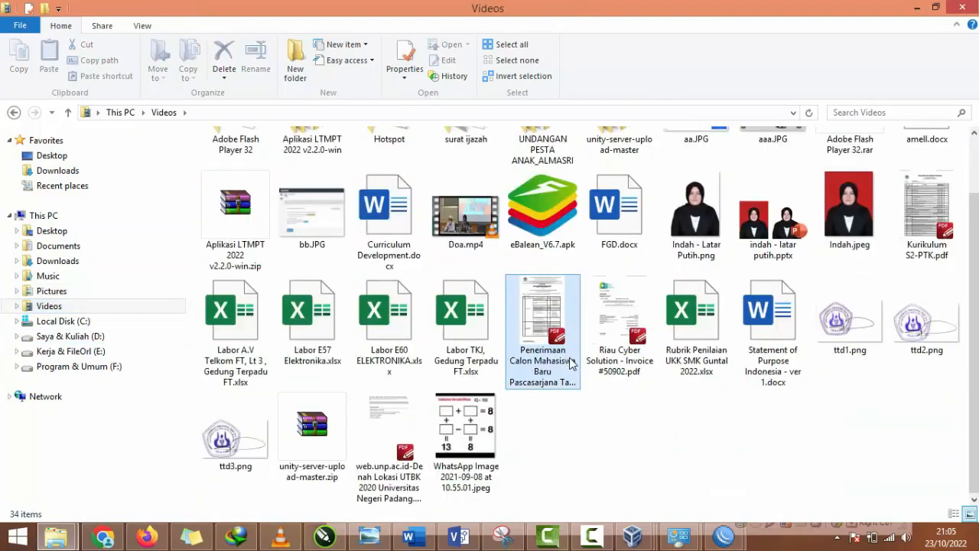
{"action": "left_click", "coordinate": [84, 368]}
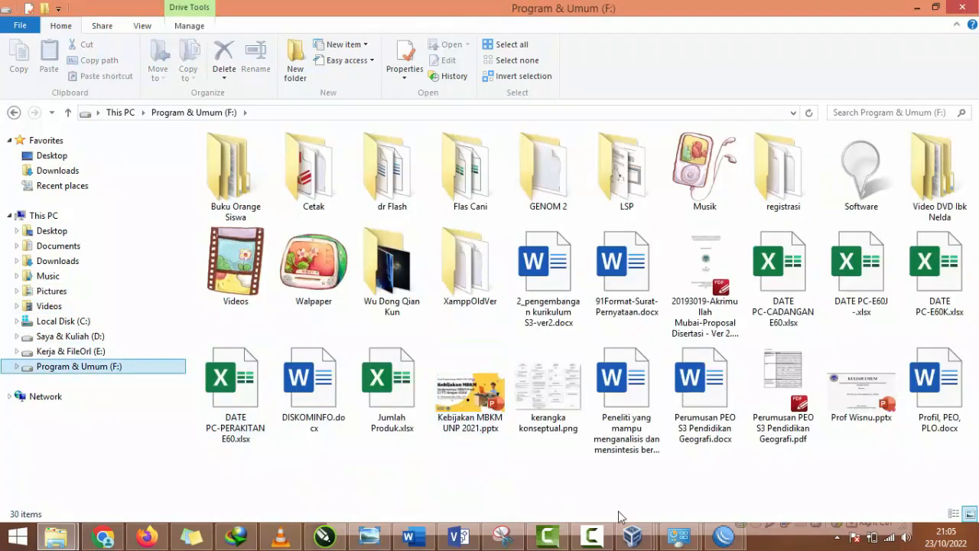
Step: Switch back to VirtualBox Manager and start an appliance export of Mikrotik2, proceeding to its export file settings
{"action": "mouse_move", "coordinate": [632, 535]}
{"action": "left_click", "coordinate": [761, 474]}
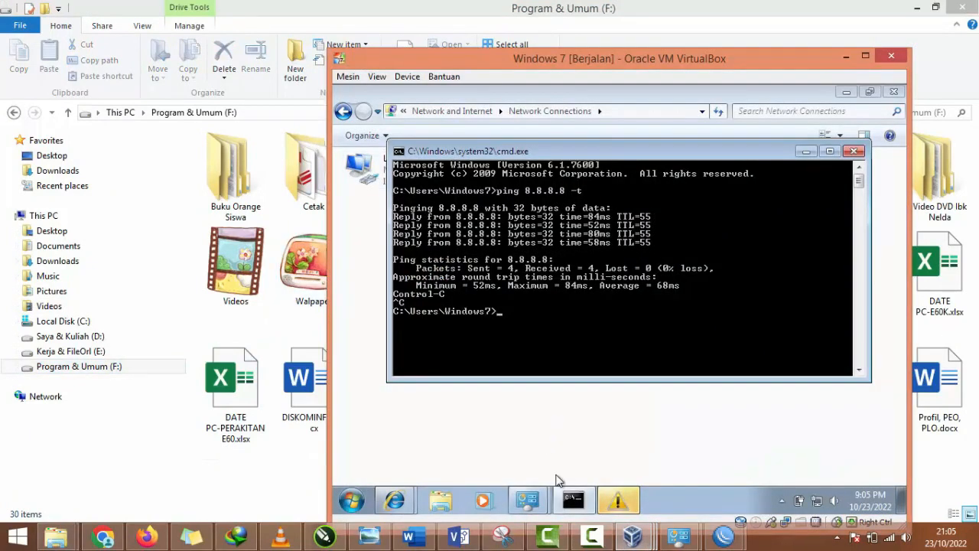
{"action": "left_click", "coordinate": [480, 459]}
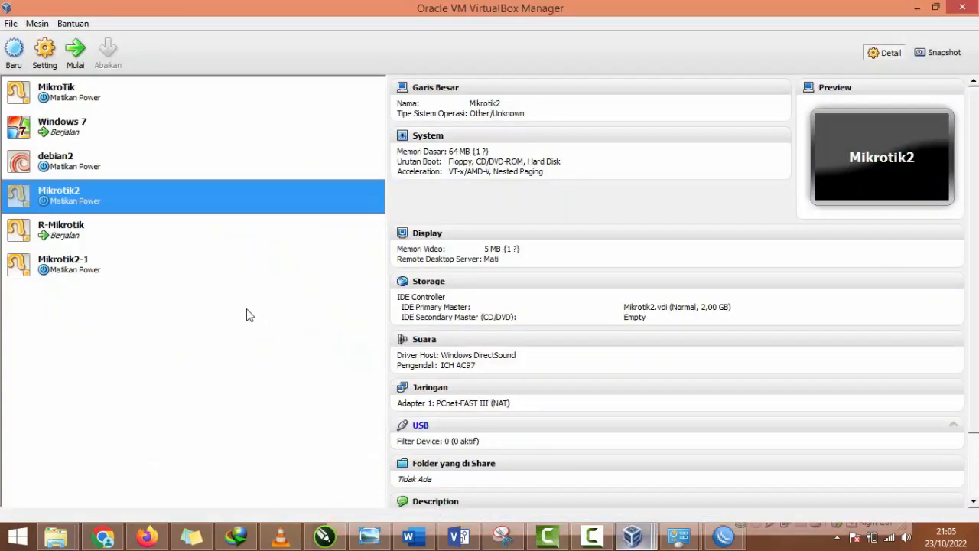
{"action": "right_click", "coordinate": [96, 204]}
{"action": "left_click", "coordinate": [11, 23]}
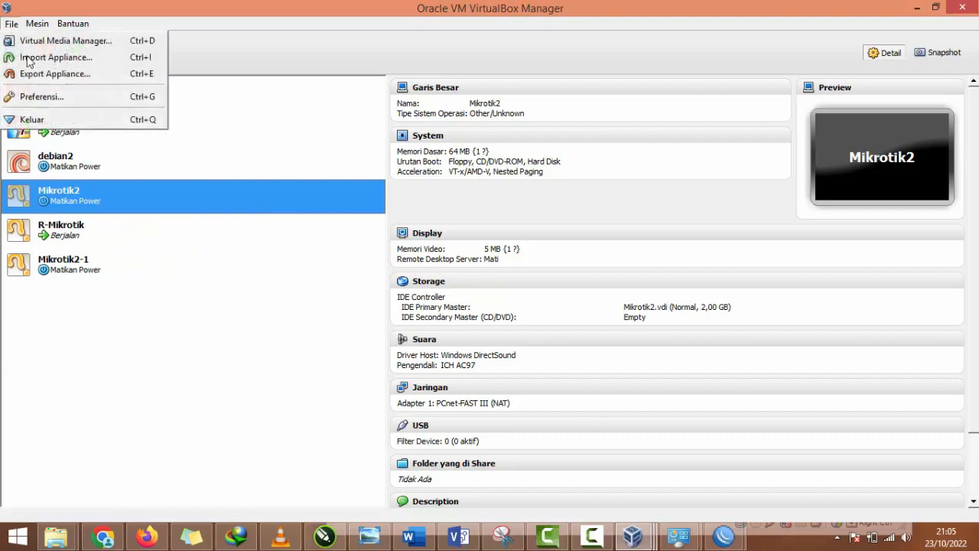
{"action": "left_click", "coordinate": [46, 71]}
{"action": "left_click", "coordinate": [650, 422]}
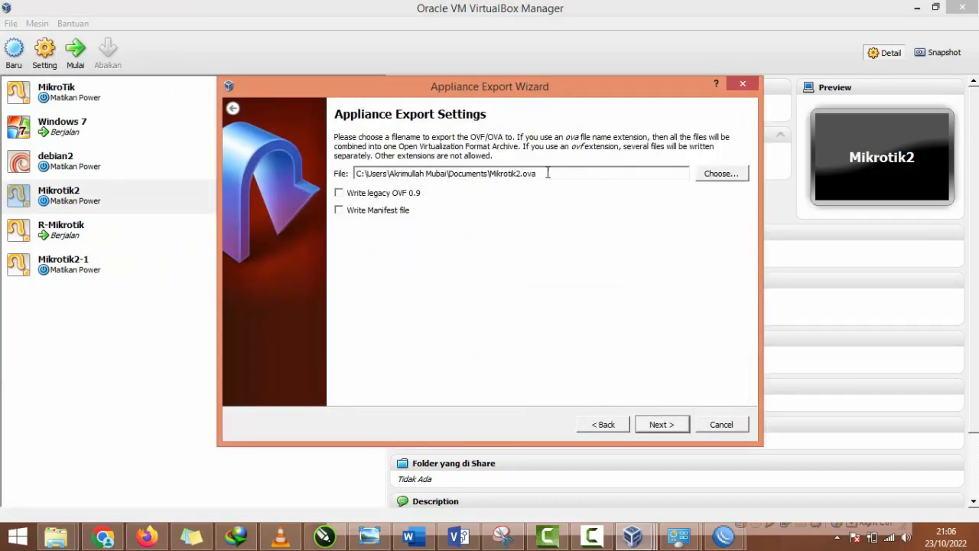
Step: Switch to File Explorer and look through the Documents folder for OVA files, selecting Debian8.ova
{"action": "left_click", "coordinate": [55, 537]}
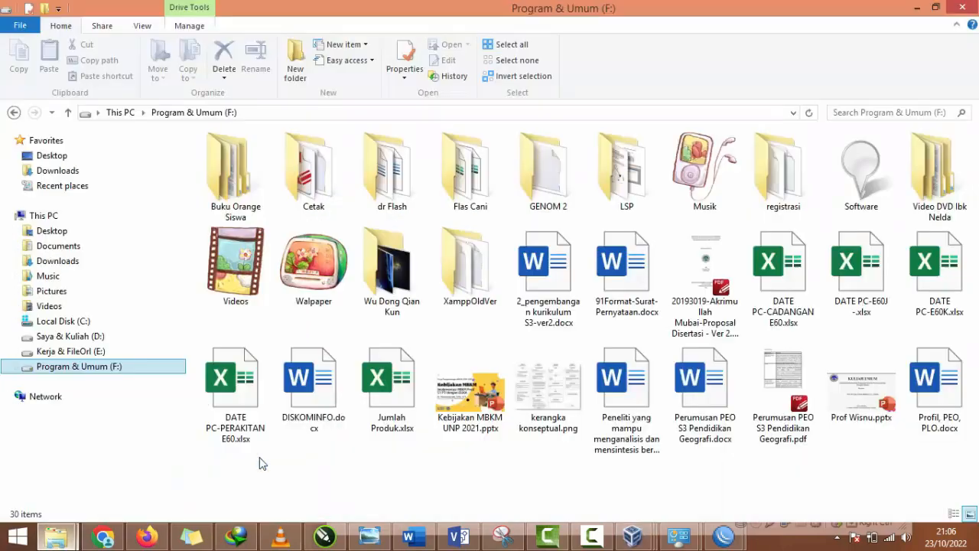
{"action": "left_click", "coordinate": [71, 246]}
{"action": "left_click", "coordinate": [406, 291]}
{"action": "scroll", "coordinate": [406, 316], "scroll_direction": "down", "scroll_amount": 15}
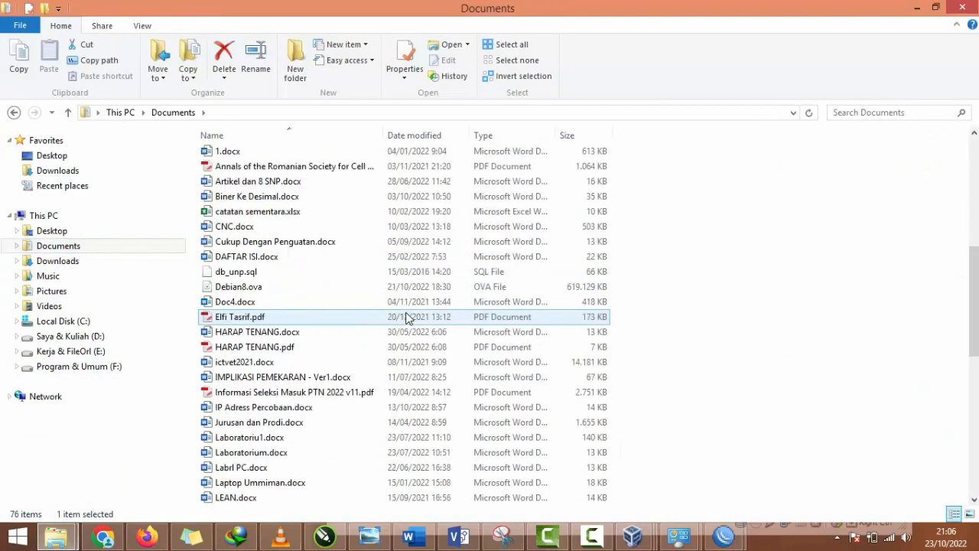
{"action": "scroll", "coordinate": [405, 317], "scroll_direction": "up", "scroll_amount": 1}
{"action": "scroll", "coordinate": [406, 316], "scroll_direction": "down", "scroll_amount": 5}
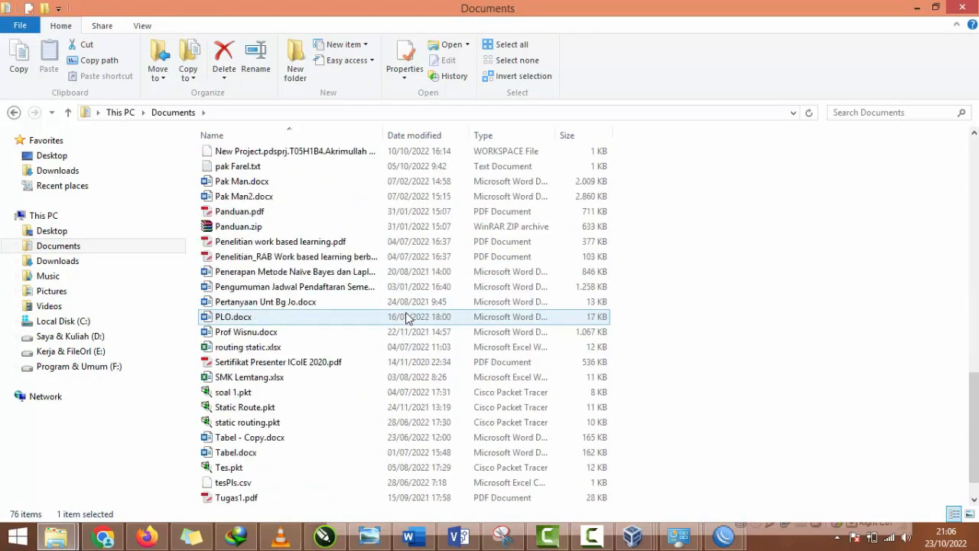
{"action": "scroll", "coordinate": [553, 403], "scroll_direction": "up", "scroll_amount": 12}
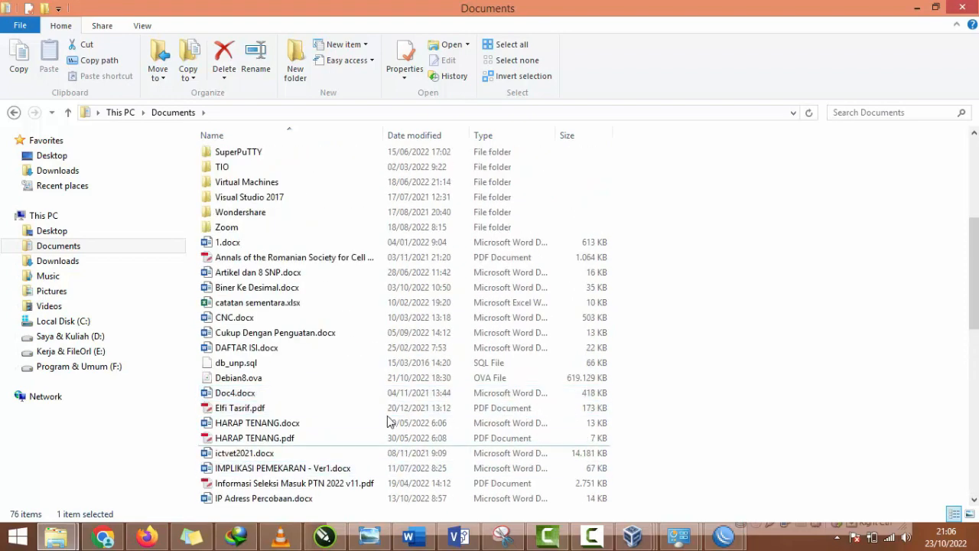
{"action": "left_click", "coordinate": [227, 380]}
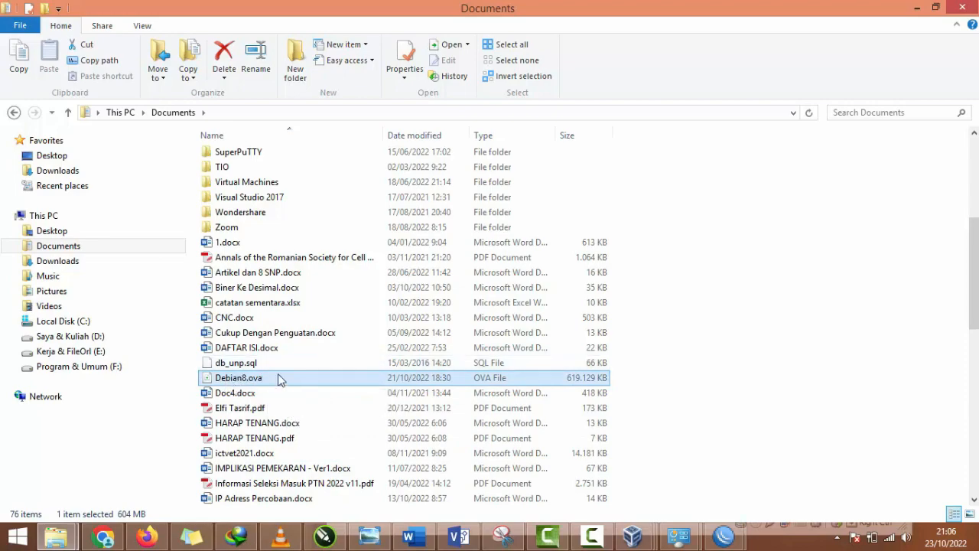
Step: Return to the export wizard in VirtualBox and export Mikrotik2 as Mikrotik2.ova in Documents with the remaining settings unchanged
{"action": "mouse_move", "coordinate": [632, 535]}
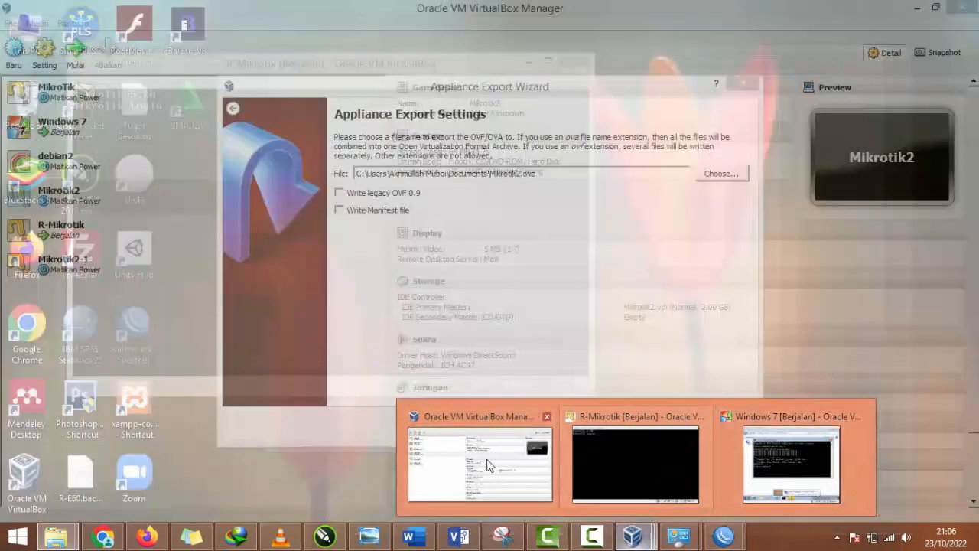
{"action": "left_click", "coordinate": [481, 463]}
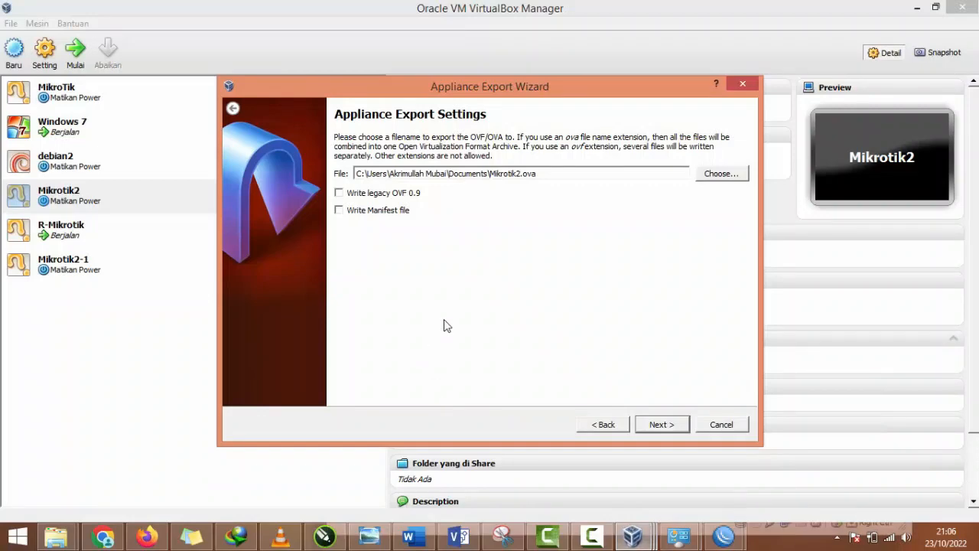
{"action": "left_click", "coordinate": [661, 425]}
{"action": "left_click", "coordinate": [662, 426]}
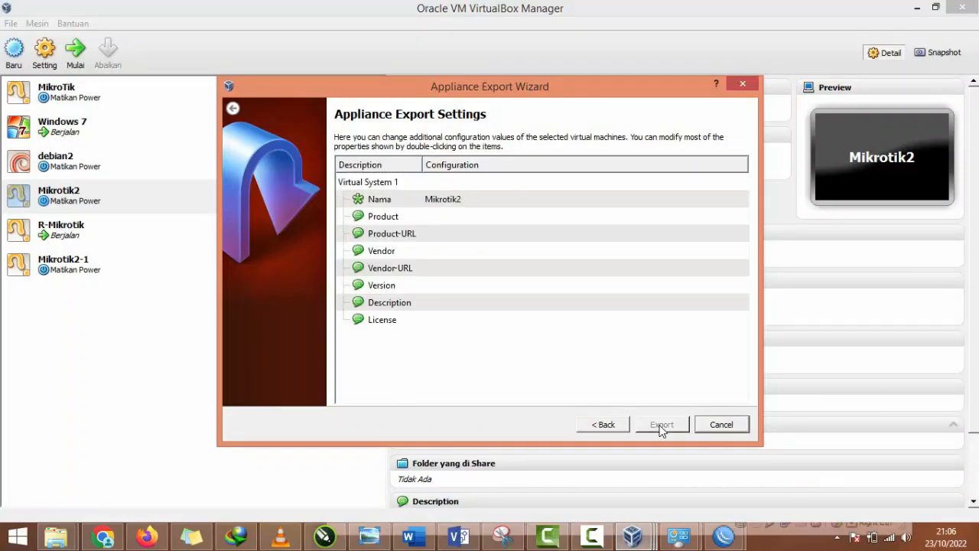
Step: Switch to File Explorer, refresh the Documents folder and locate the exported Mikrotik2.ova file
{"action": "key", "text": "alt+Tab"}
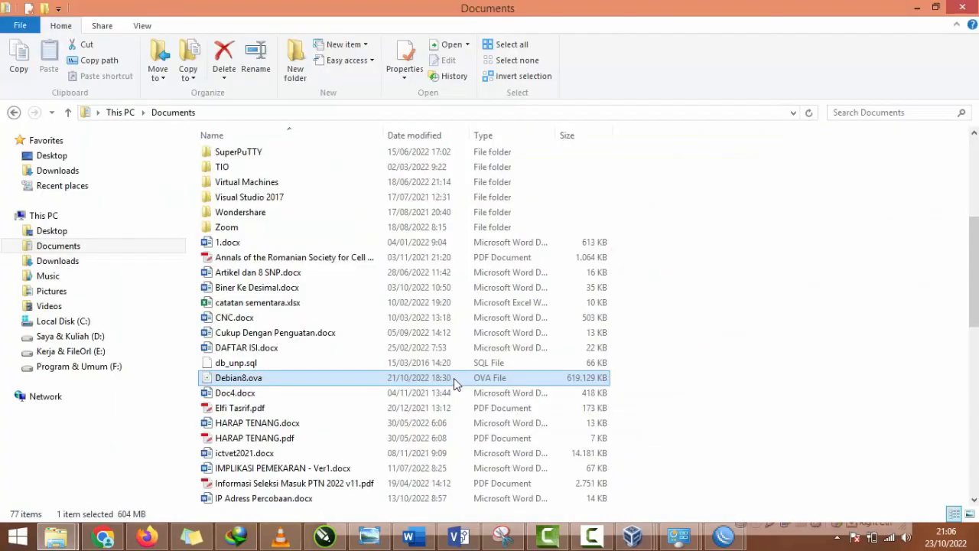
{"action": "left_click", "coordinate": [808, 112]}
{"action": "scroll", "coordinate": [719, 343], "scroll_direction": "down", "scroll_amount": 2}
{"action": "scroll", "coordinate": [573, 396], "scroll_direction": "down", "scroll_amount": 4}
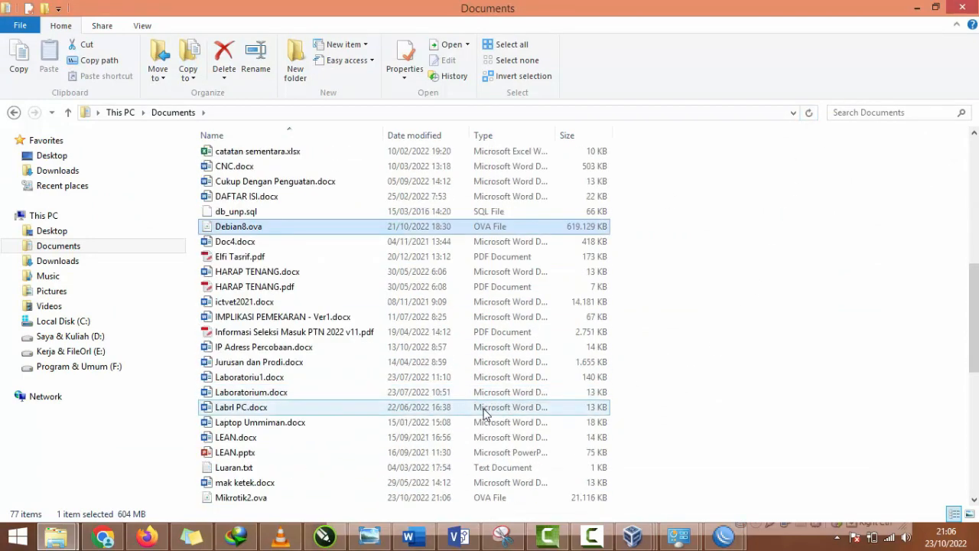
{"action": "scroll", "coordinate": [483, 413], "scroll_direction": "down", "scroll_amount": 2}
{"action": "left_click", "coordinate": [295, 408]}
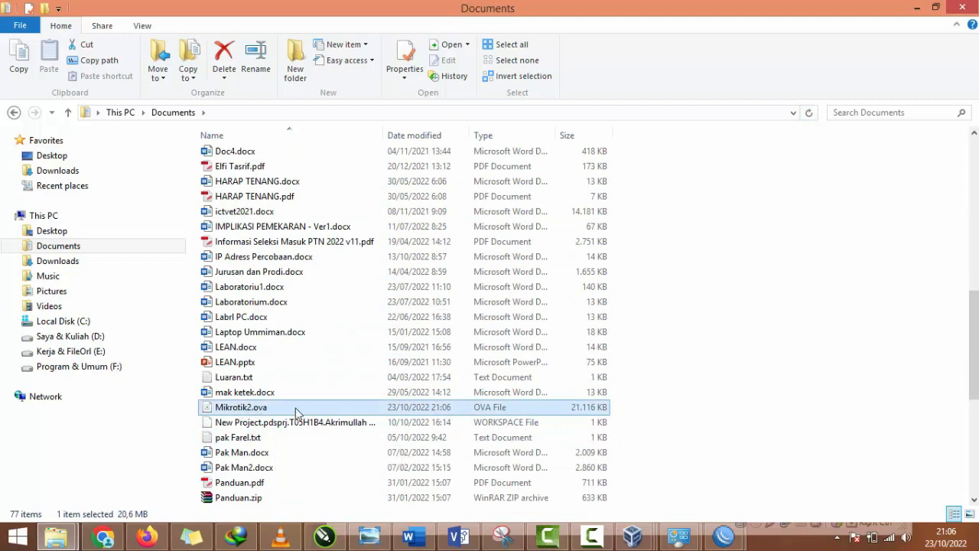
Step: Switch to VirtualBox Manager and remove the Mikrotik2-1 virtual machine from the list while keeping its files
{"action": "mouse_move", "coordinate": [641, 535]}
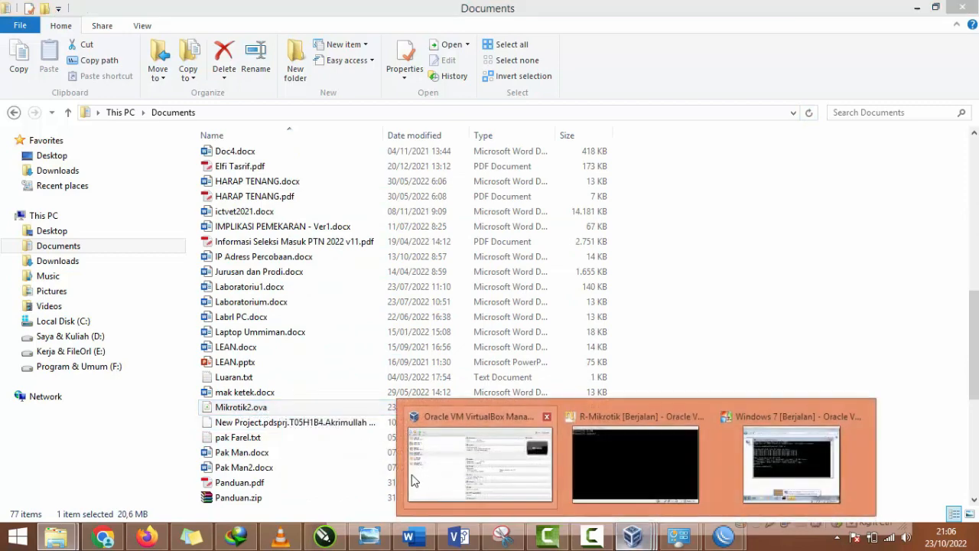
{"action": "left_click", "coordinate": [417, 471]}
{"action": "left_click", "coordinate": [65, 274]}
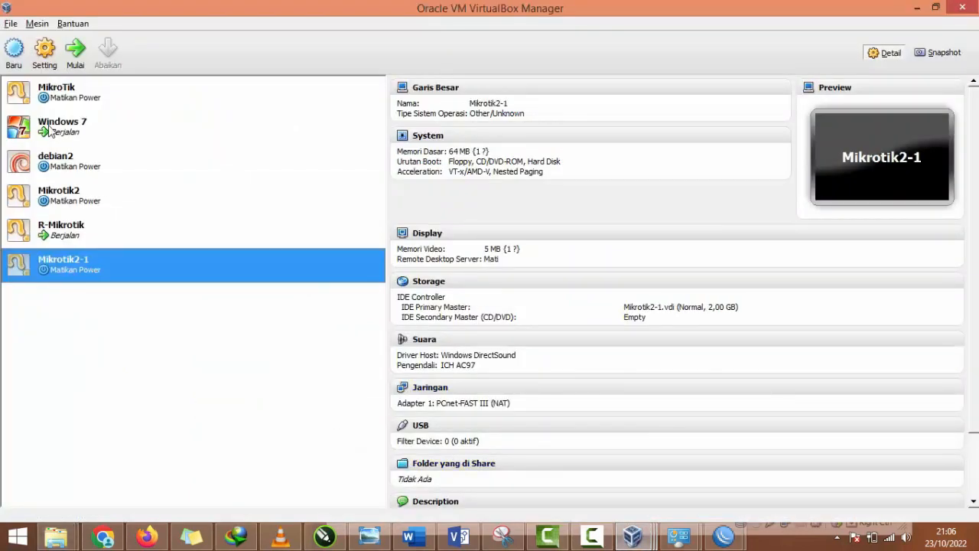
{"action": "right_click", "coordinate": [83, 263]}
{"action": "left_click", "coordinate": [136, 305]}
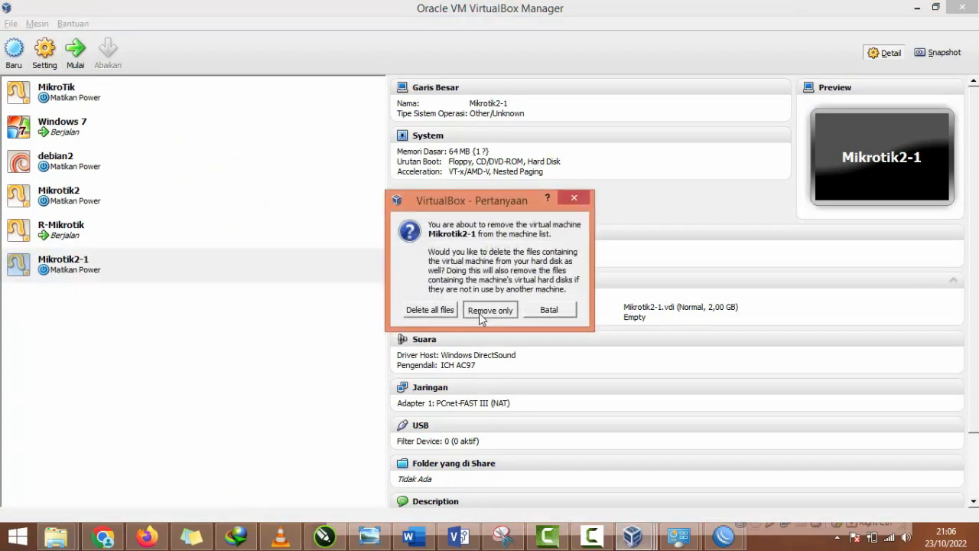
{"action": "left_click", "coordinate": [474, 309]}
Step: Remove the Mikrotik2 virtual machine and delete all of its files
{"action": "left_click", "coordinate": [88, 195]}
{"action": "right_click", "coordinate": [88, 192]}
{"action": "left_click", "coordinate": [122, 230]}
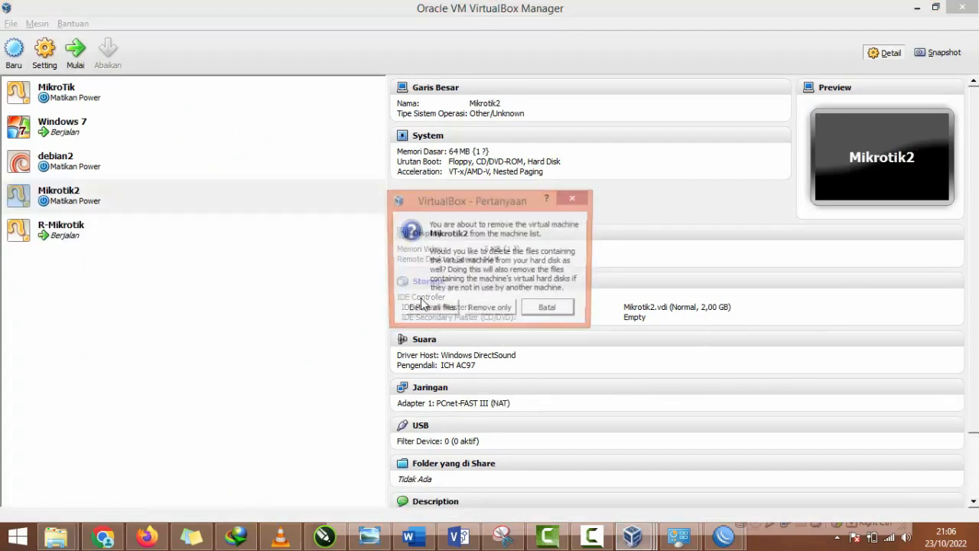
{"action": "left_click", "coordinate": [429, 309]}
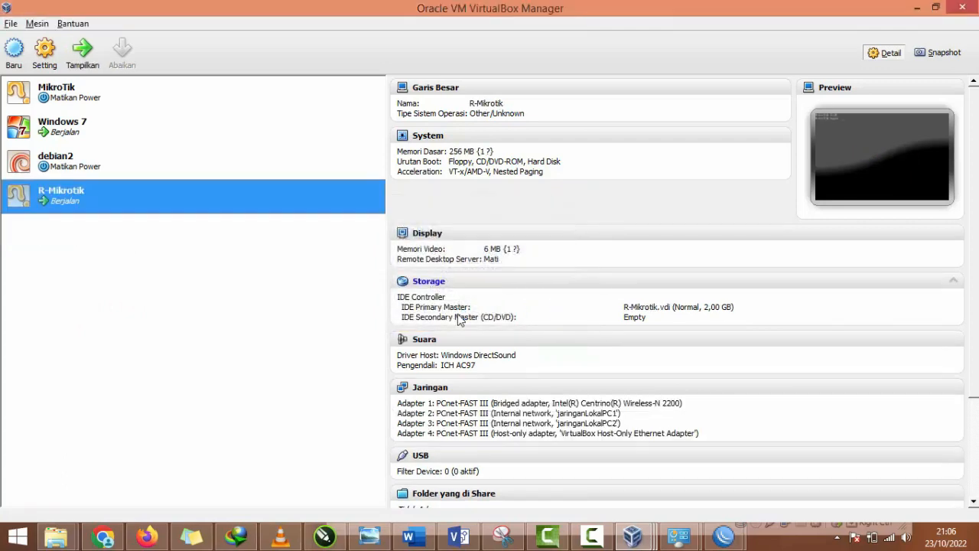
Step: Import the Mikrotik2.ova appliance from the Documents folder with its suggested settings unchanged
{"action": "left_click", "coordinate": [11, 24]}
{"action": "left_click", "coordinate": [59, 57]}
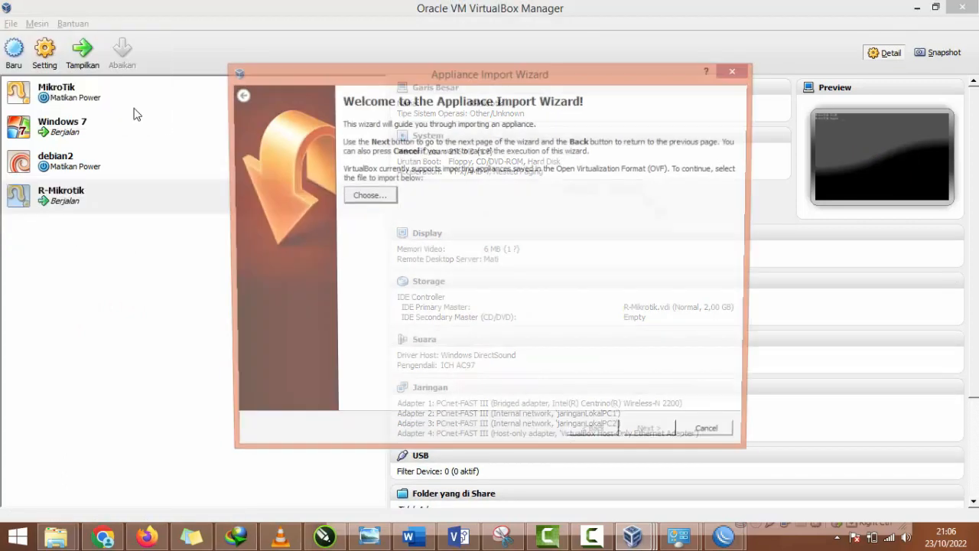
{"action": "left_click", "coordinate": [368, 197]}
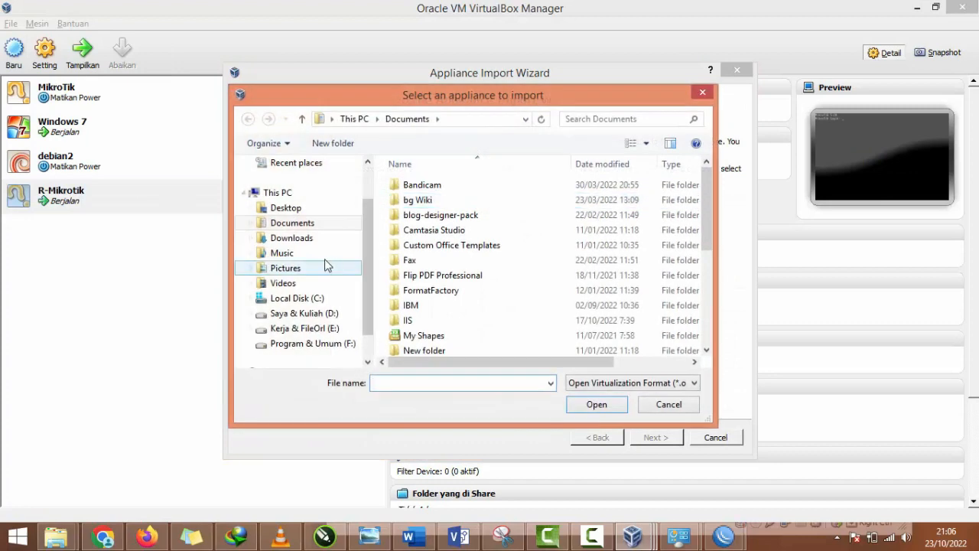
{"action": "left_click", "coordinate": [308, 238]}
{"action": "left_click", "coordinate": [286, 207]}
{"action": "left_click", "coordinate": [292, 223]}
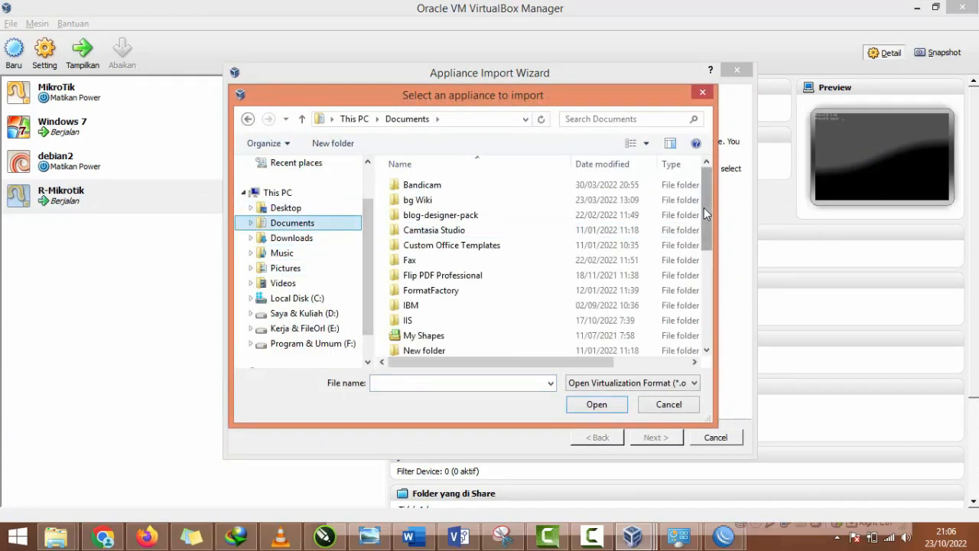
{"action": "scroll", "coordinate": [658, 332], "scroll_direction": "down", "scroll_amount": 5}
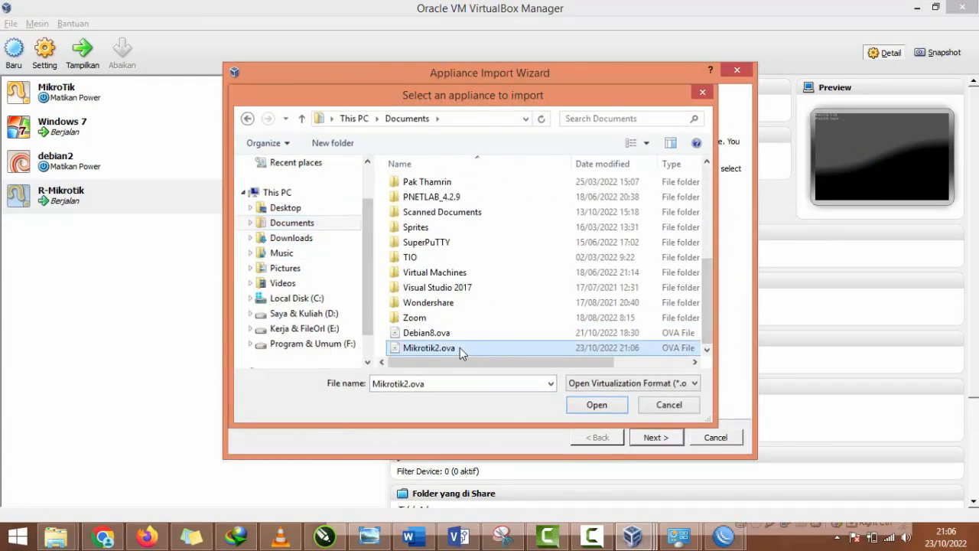
{"action": "double_click", "coordinate": [460, 348]}
{"action": "left_click", "coordinate": [651, 436]}
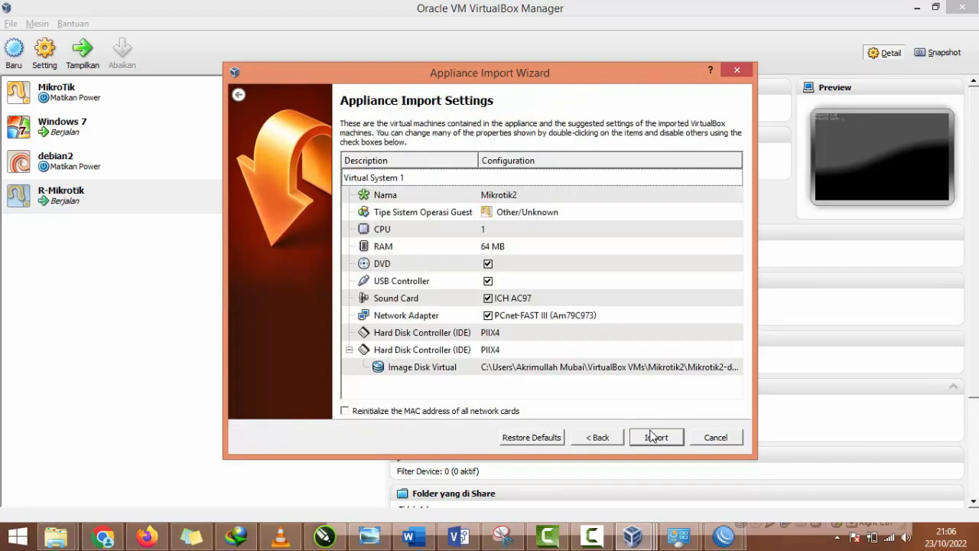
{"action": "left_click", "coordinate": [651, 436]}
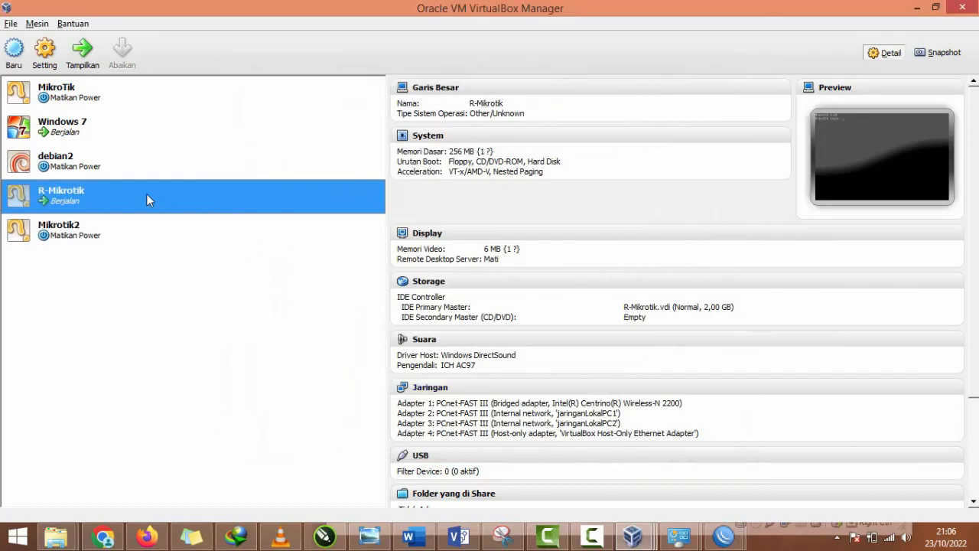
Step: Start the imported Mikrotik2 virtual machine and move its window clear of the machine list
{"action": "left_click", "coordinate": [75, 227]}
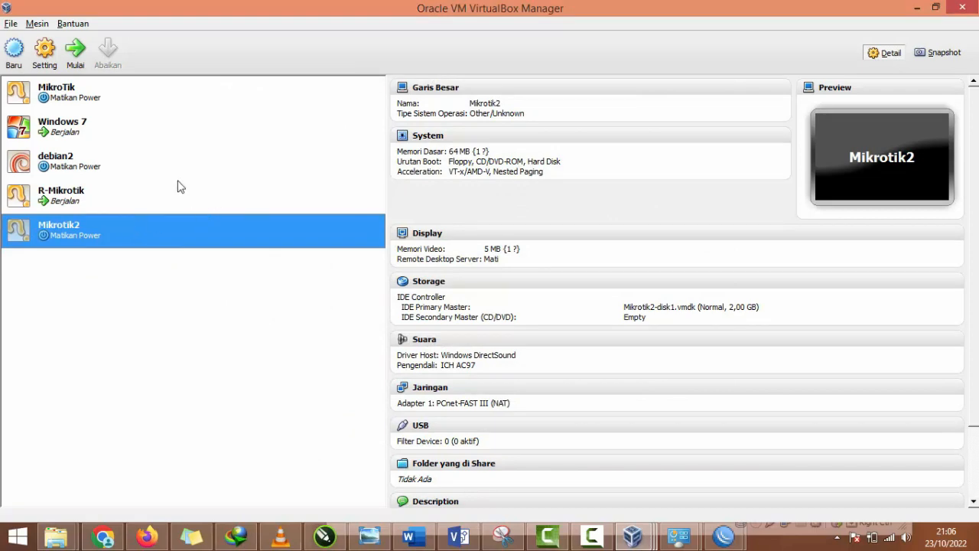
{"action": "left_click", "coordinate": [79, 60]}
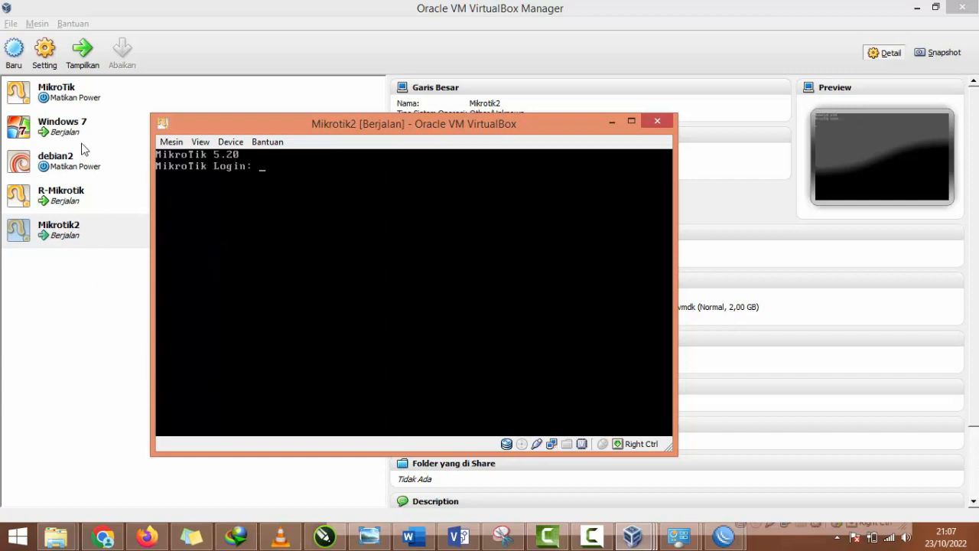
{"action": "left_click_drag", "start_coordinate": [325, 122], "coordinate": [422, 122]}
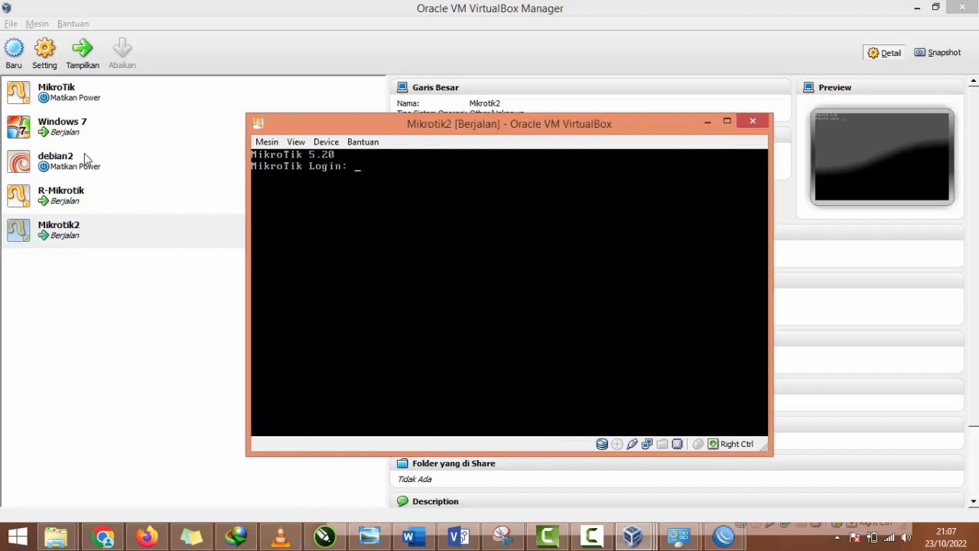
Step: Switch to the router's WinBox session and add a VirtualAP wireless interface named wlan1 with default settings
{"action": "left_click", "coordinate": [723, 536]}
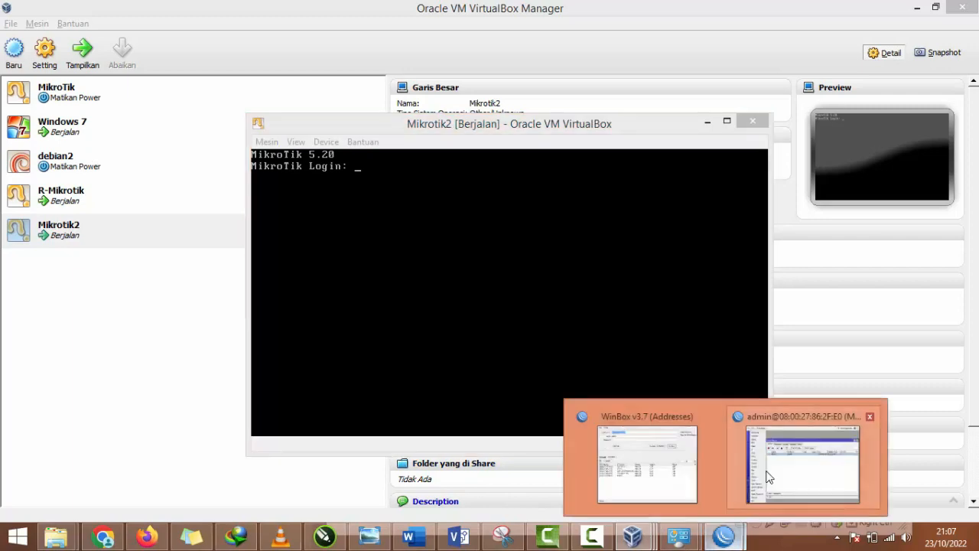
{"action": "left_click", "coordinate": [811, 468]}
{"action": "left_click", "coordinate": [328, 137]}
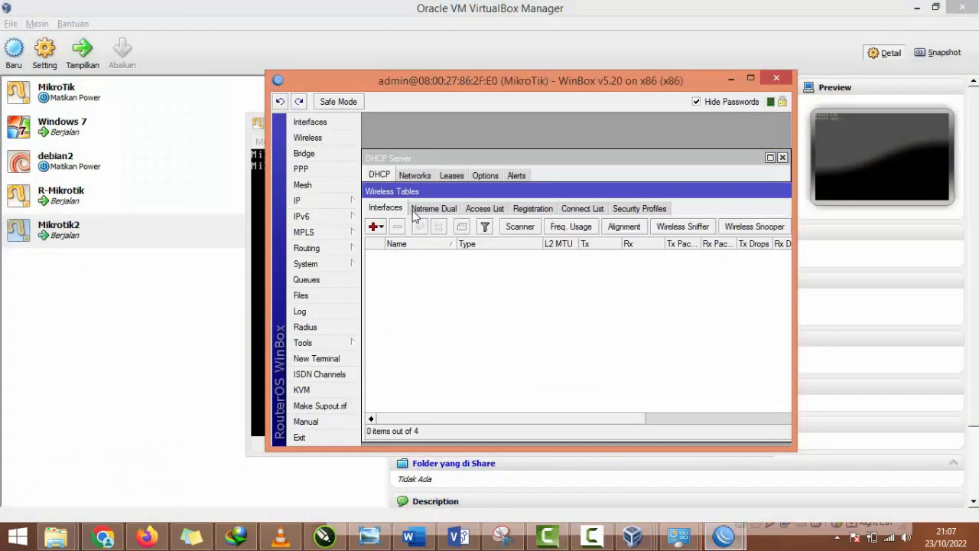
{"action": "left_click", "coordinate": [375, 226]}
{"action": "left_click", "coordinate": [398, 245]}
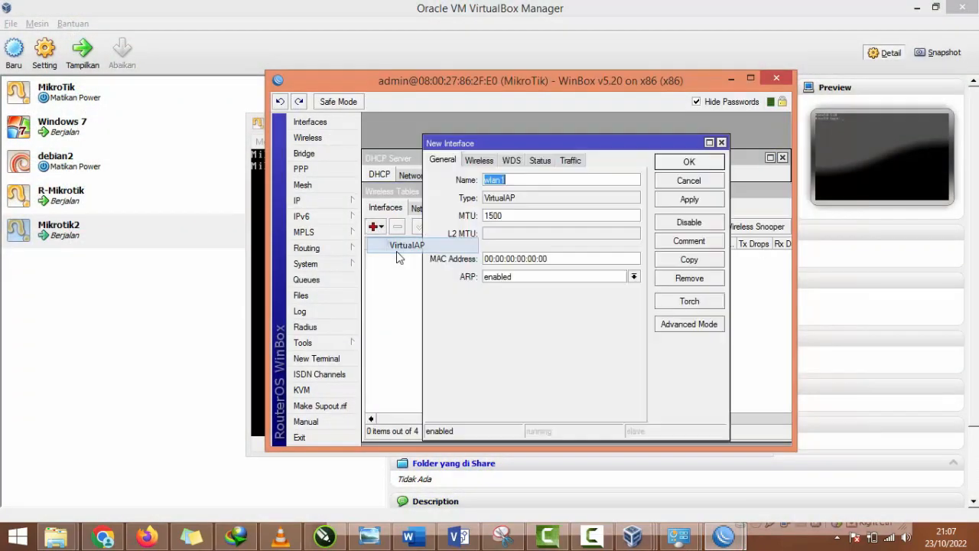
{"action": "left_click", "coordinate": [670, 164]}
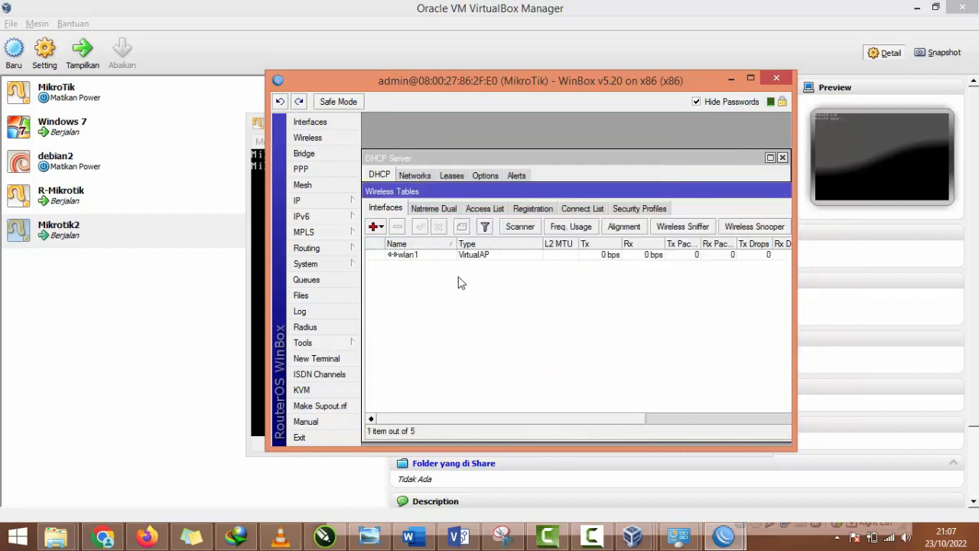
Step: Open the wlan1 interface and examine its SSID, master interface and security profile options in the wireless settings
{"action": "double_click", "coordinate": [405, 255]}
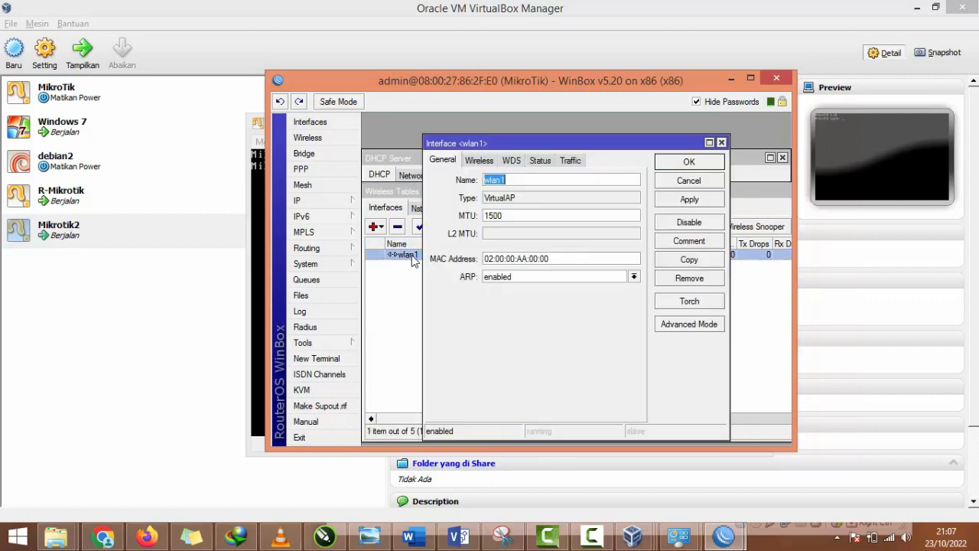
{"action": "left_click", "coordinate": [493, 161]}
{"action": "left_click", "coordinate": [535, 177]}
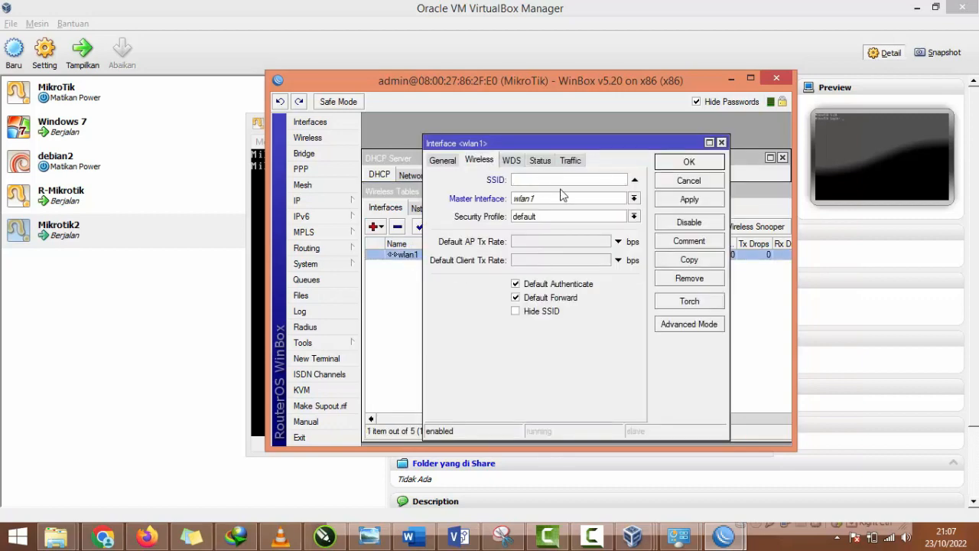
{"action": "left_click", "coordinate": [545, 218]}
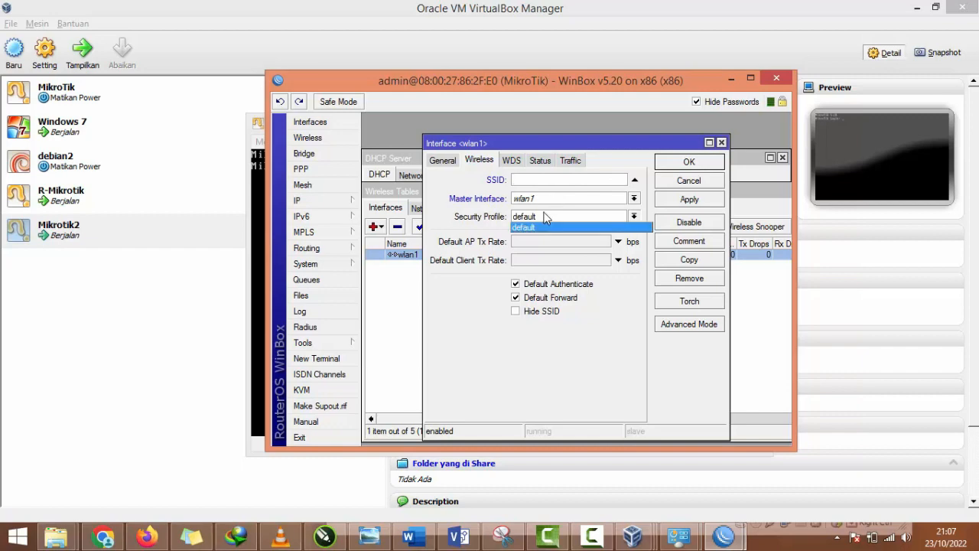
{"action": "left_click", "coordinate": [352, 209]}
{"action": "left_click", "coordinate": [352, 205]}
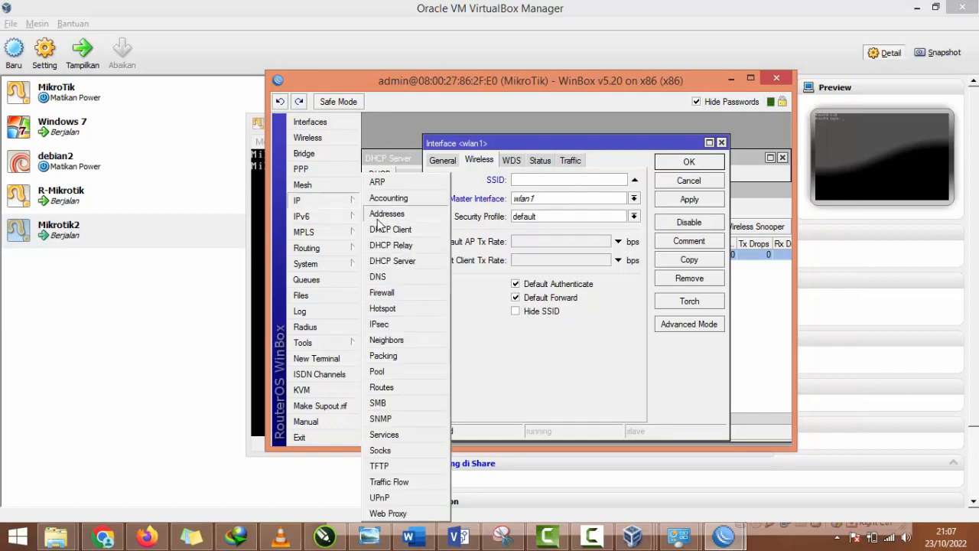
Step: Check the router's bridge ports and add a new bridge with default settings
{"action": "left_click", "coordinate": [305, 153]}
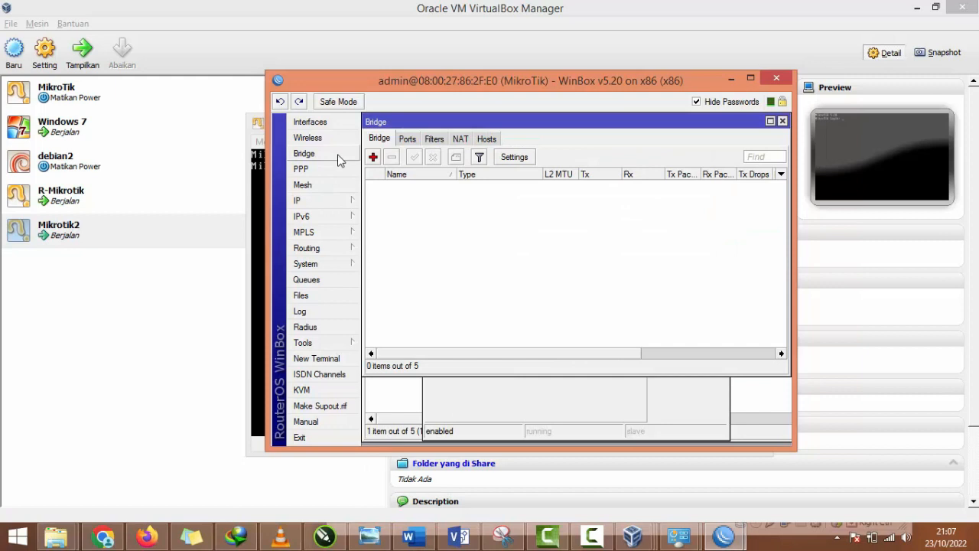
{"action": "left_click", "coordinate": [409, 140]}
{"action": "left_click", "coordinate": [387, 140]}
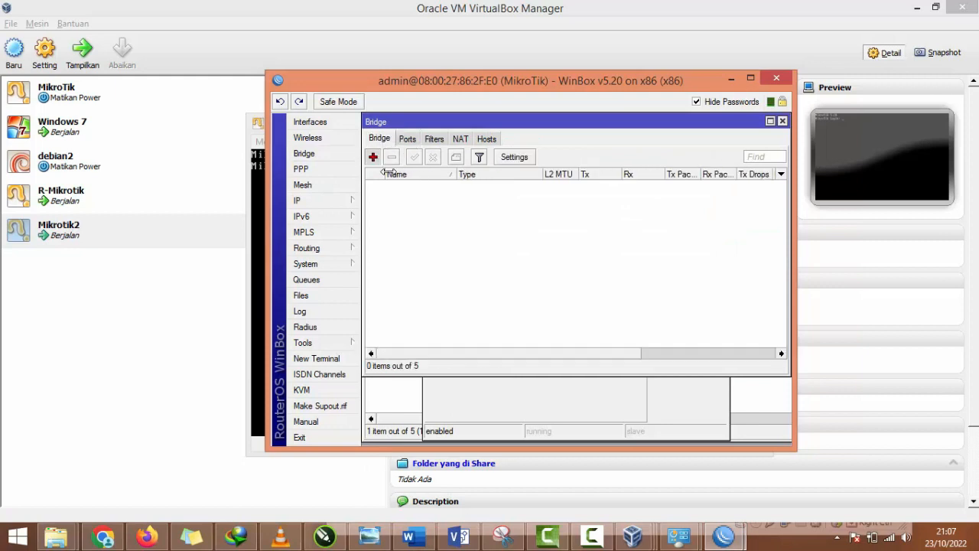
{"action": "left_click", "coordinate": [372, 157]}
{"action": "left_click", "coordinate": [688, 160]}
Step: Examine the router's IP route list, firewall NAT and filter rules, and DNS settings
{"action": "left_click", "coordinate": [353, 202]}
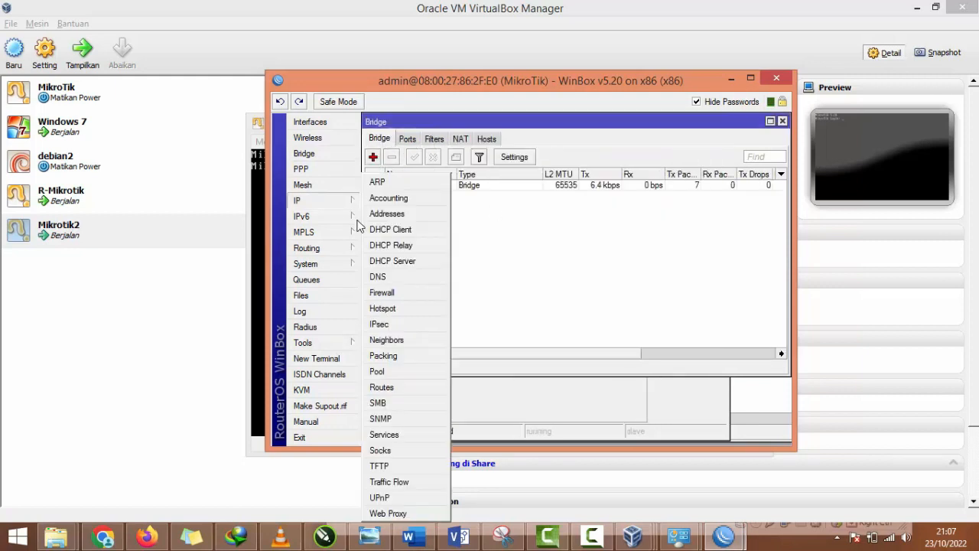
{"action": "left_click", "coordinate": [385, 387]}
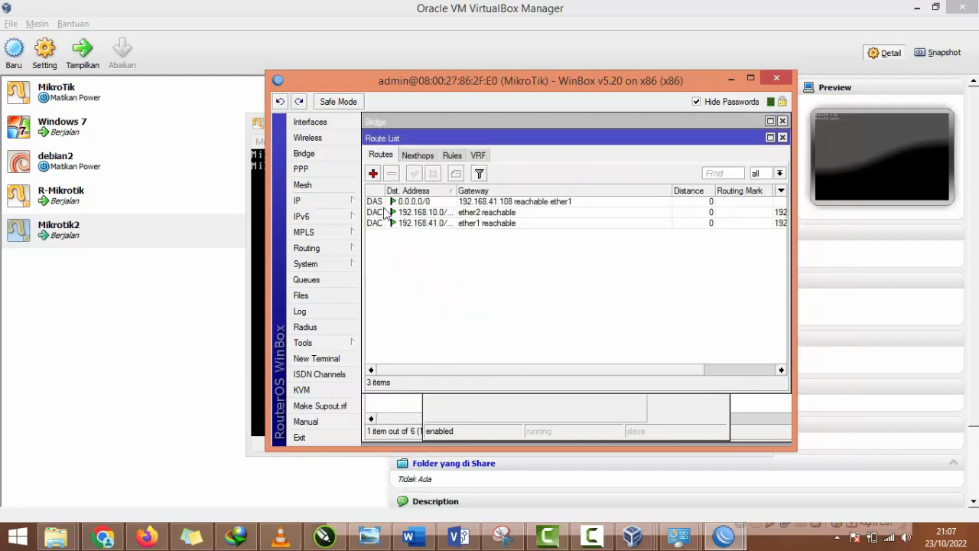
{"action": "left_click", "coordinate": [352, 200]}
{"action": "left_click", "coordinate": [389, 291]}
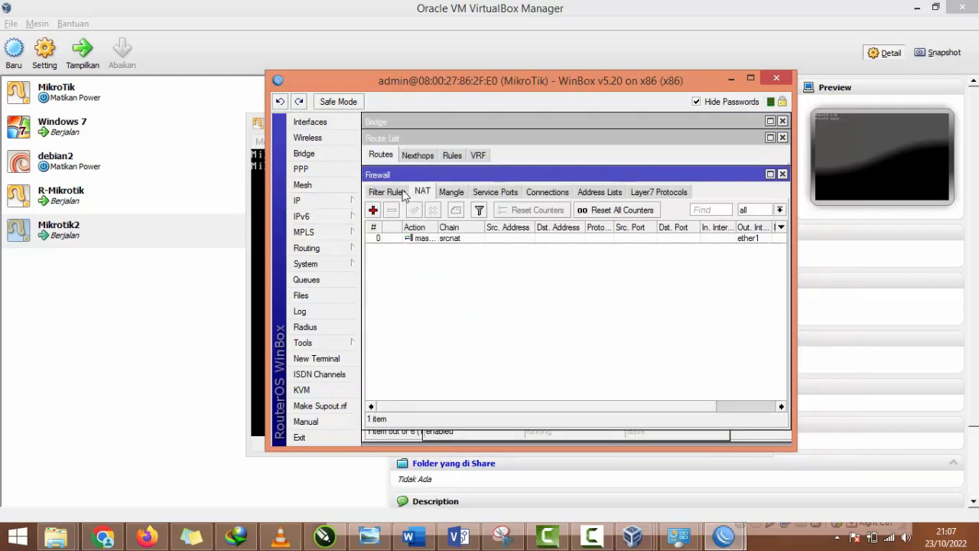
{"action": "left_click", "coordinate": [386, 192]}
{"action": "left_click", "coordinate": [321, 200]}
{"action": "left_click", "coordinate": [379, 337]}
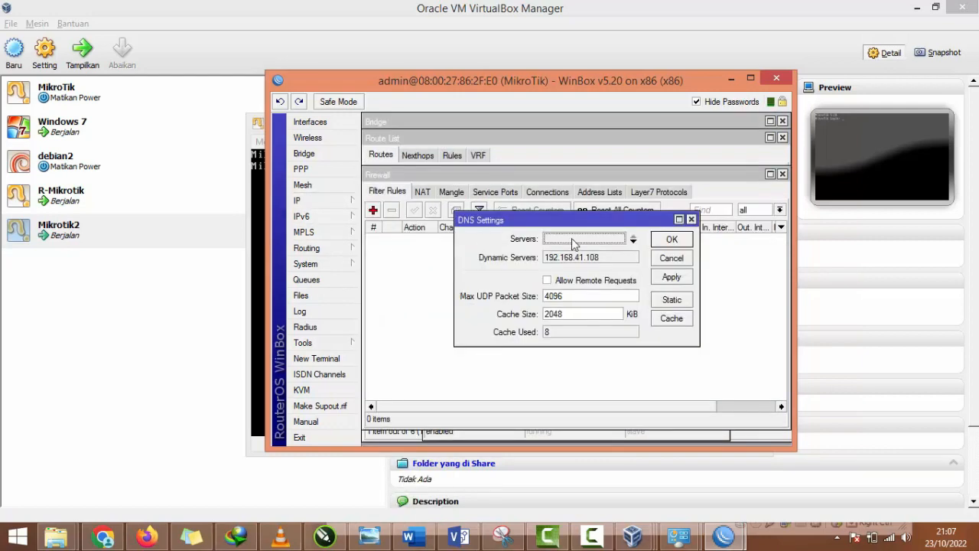